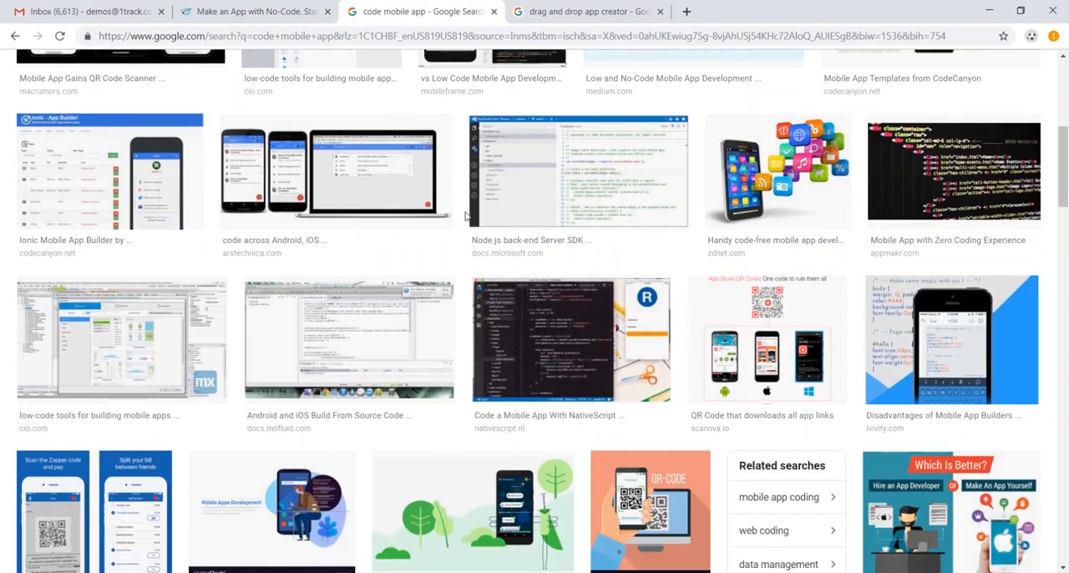
- Browse the Google image results for "code mobile app" and "drag and drop app creator"
{"action": "scroll", "coordinate": [459, 219], "scroll_direction": "up", "scroll_amount": 4}
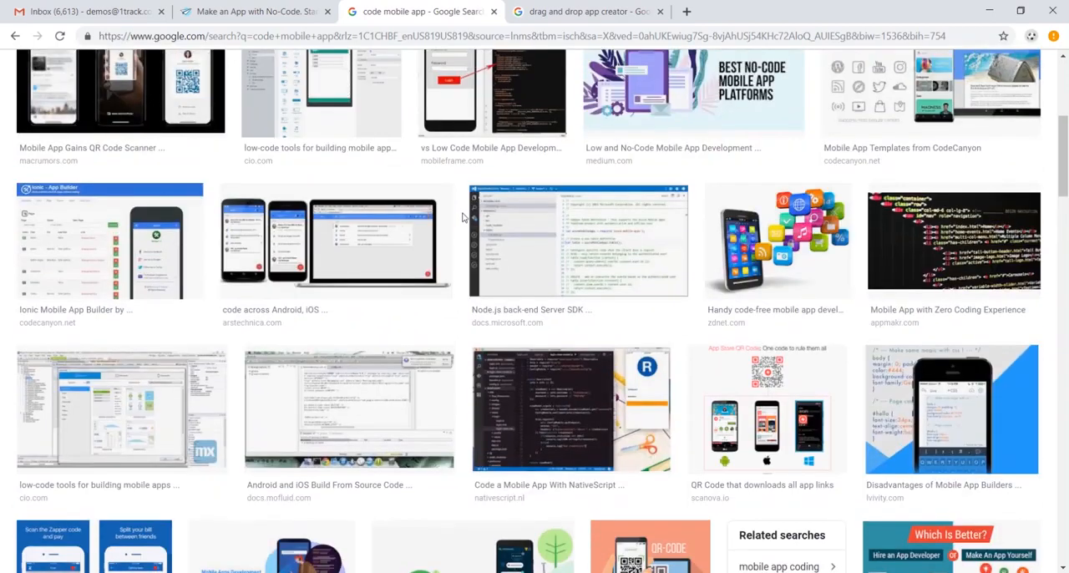
{"action": "key", "text": "ctrl+Tab"}
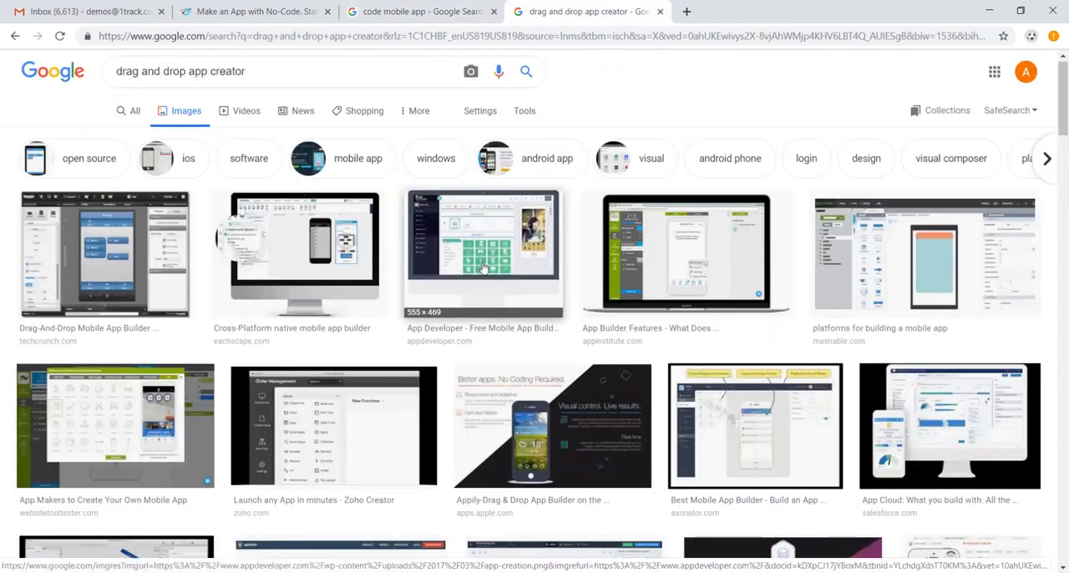
{"action": "scroll", "coordinate": [483, 267], "scroll_direction": "down", "scroll_amount": 1}
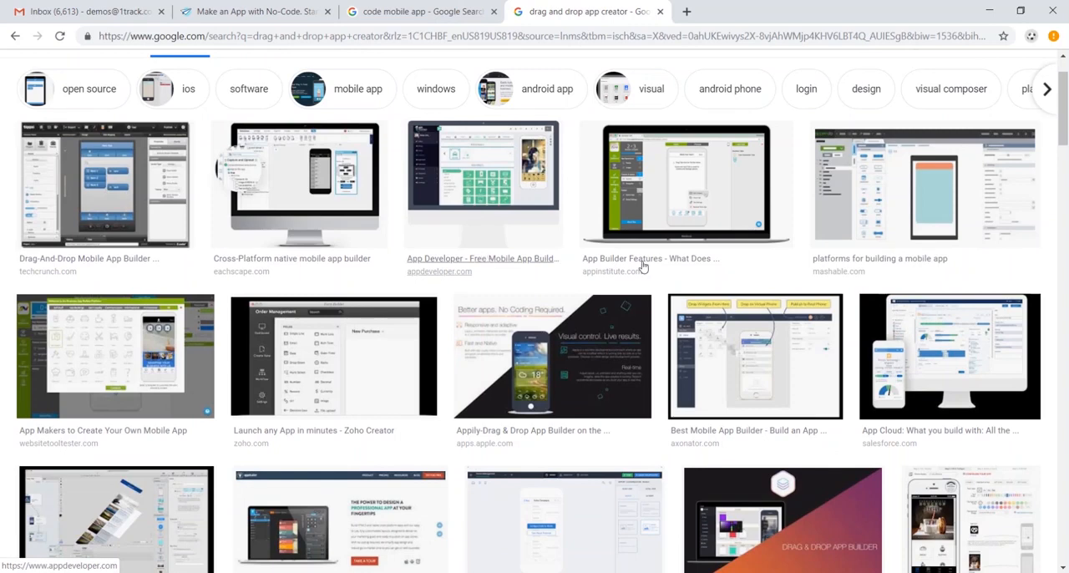
- Open AppSheet's Platform page and review its app-building stages and supported cloud data sources
{"action": "left_click", "coordinate": [257, 11]}
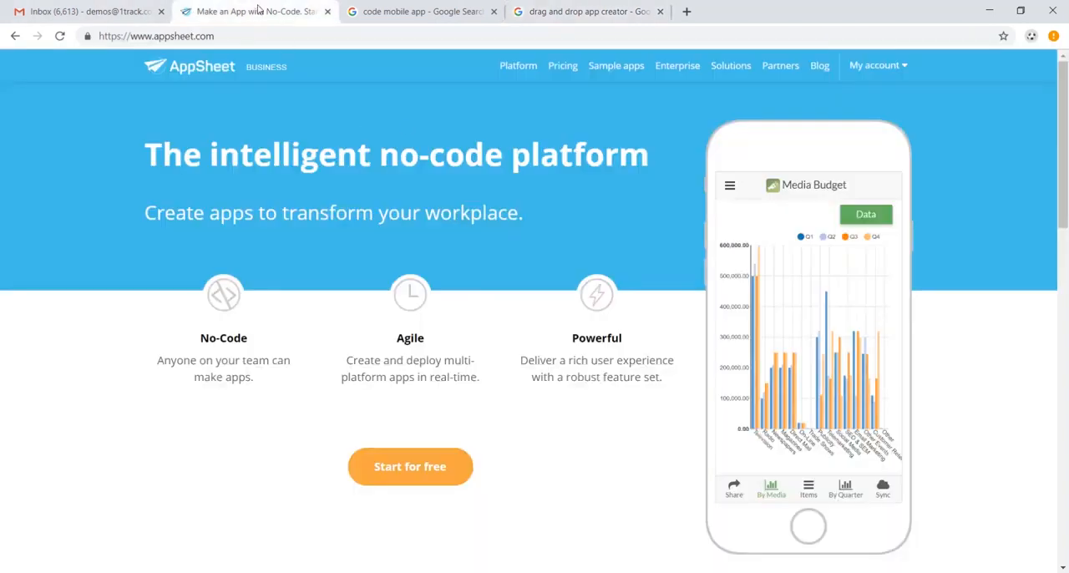
{"action": "left_click", "coordinate": [527, 75]}
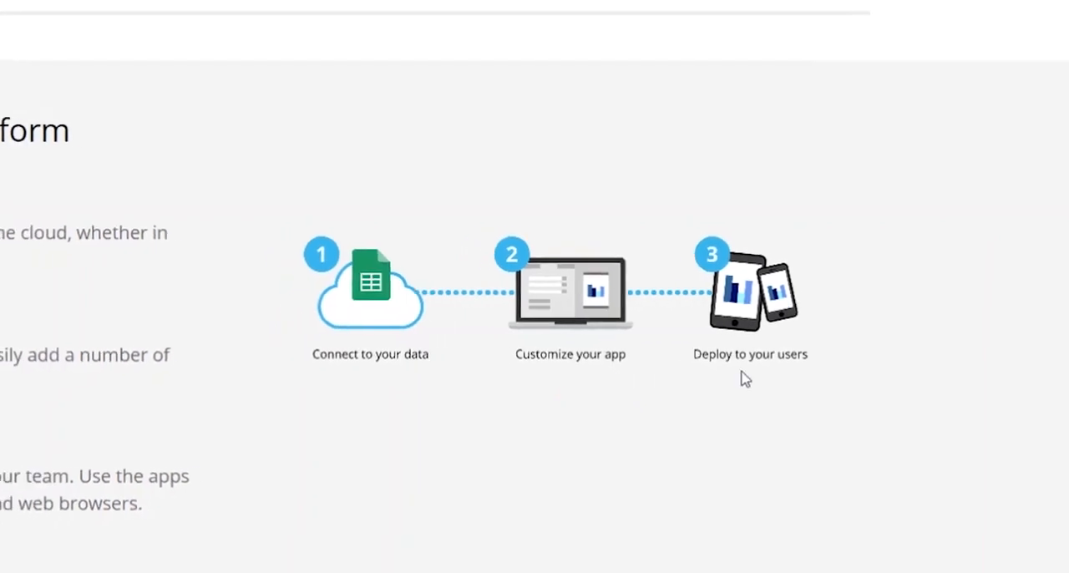
{"action": "scroll", "coordinate": [688, 354], "scroll_direction": "down", "scroll_amount": 2}
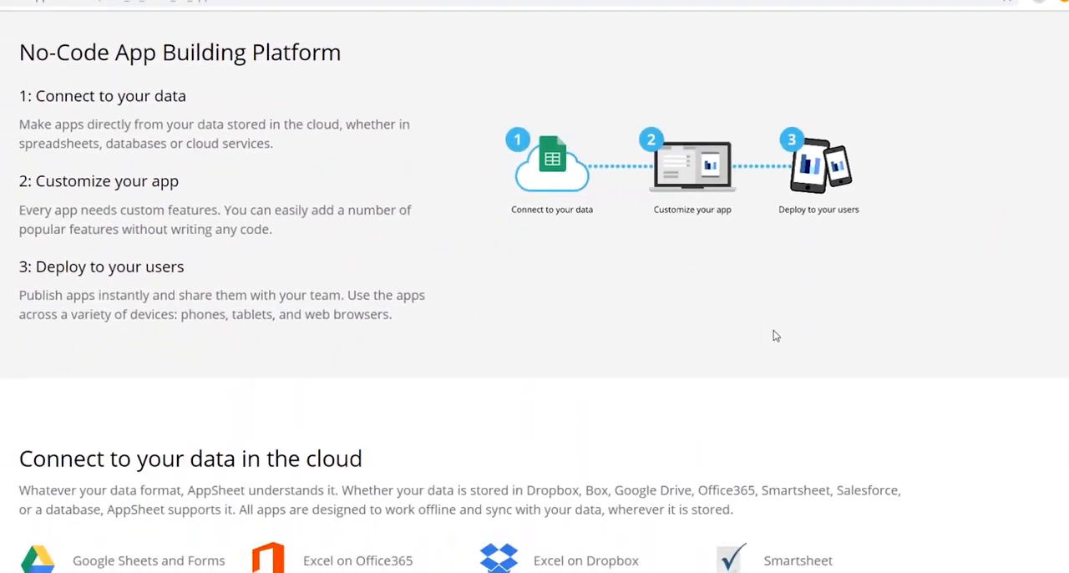
{"action": "scroll", "coordinate": [773, 336], "scroll_direction": "down", "scroll_amount": 3}
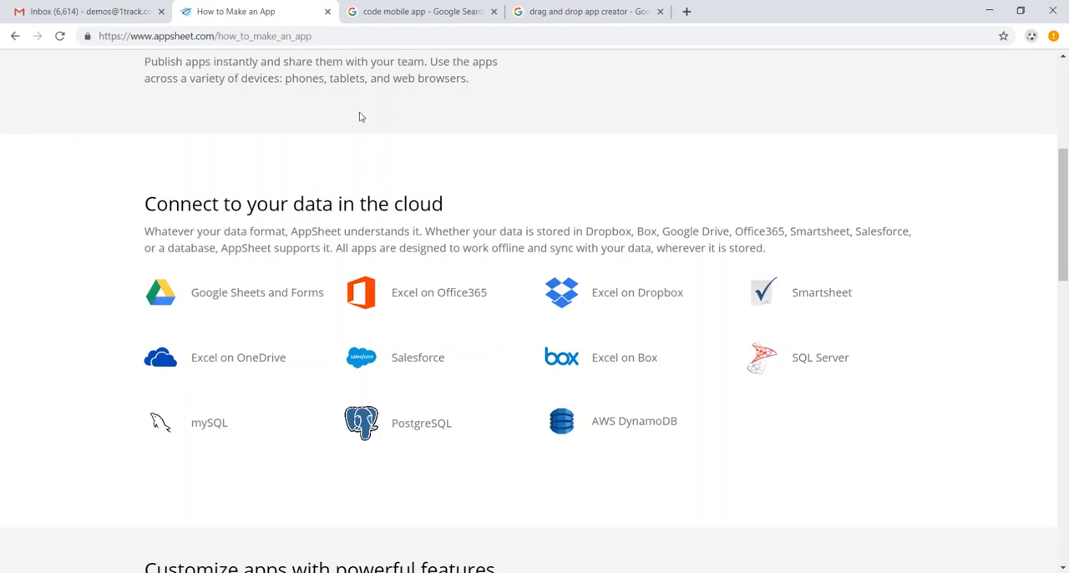
- Switch from Gmail to Google Drive and create a new Google Sheets spreadsheet
{"action": "left_click", "coordinate": [88, 15]}
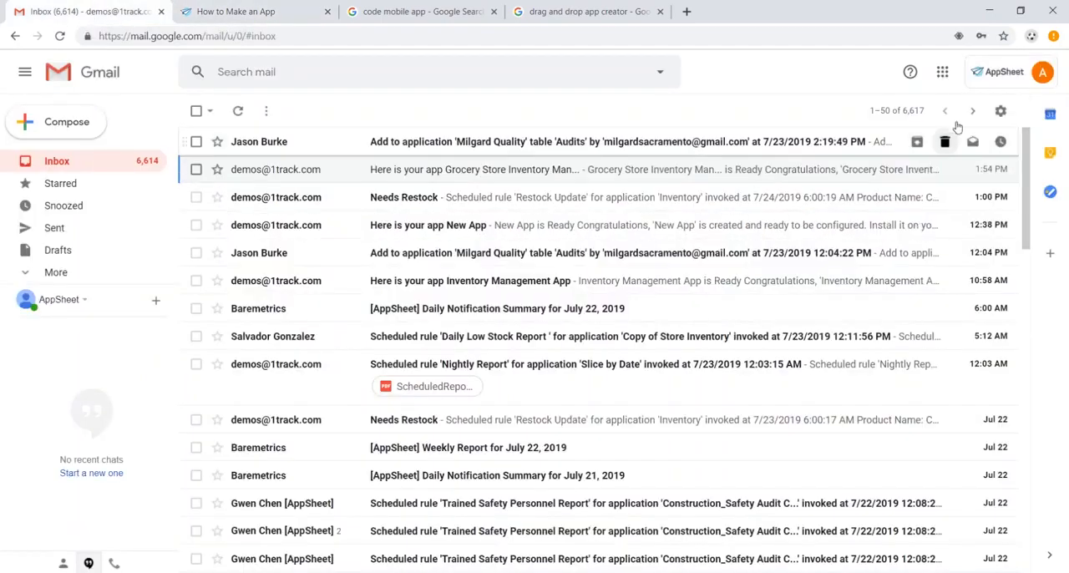
{"action": "left_click", "coordinate": [942, 73]}
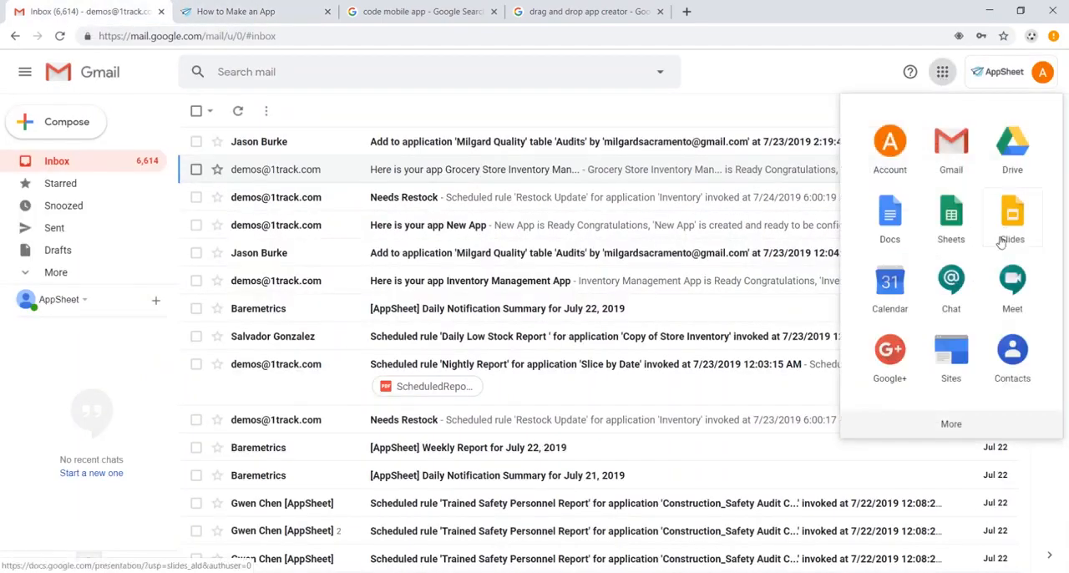
{"action": "left_click", "coordinate": [1012, 159]}
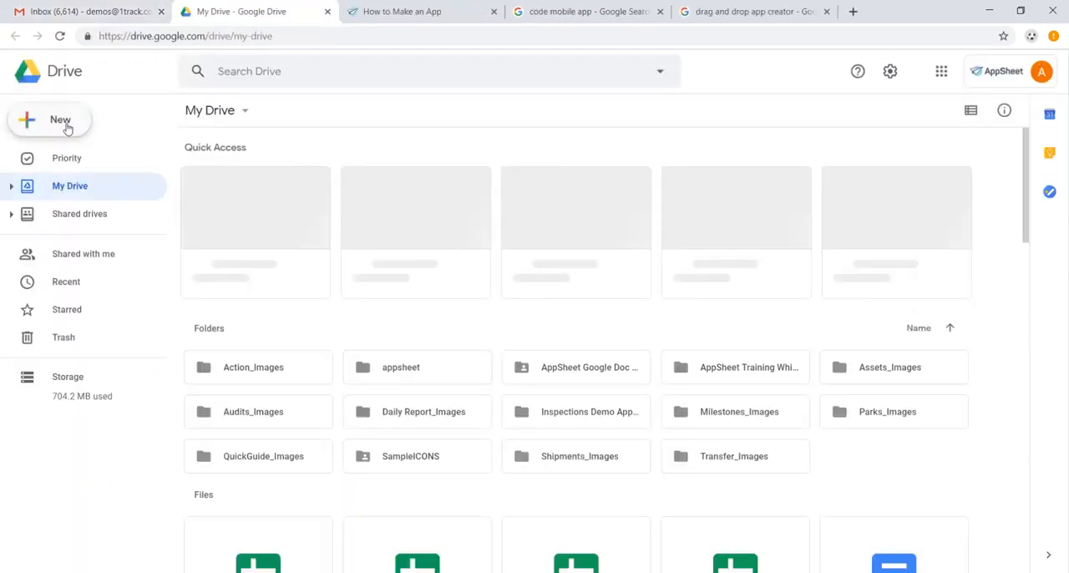
{"action": "left_click", "coordinate": [66, 126]}
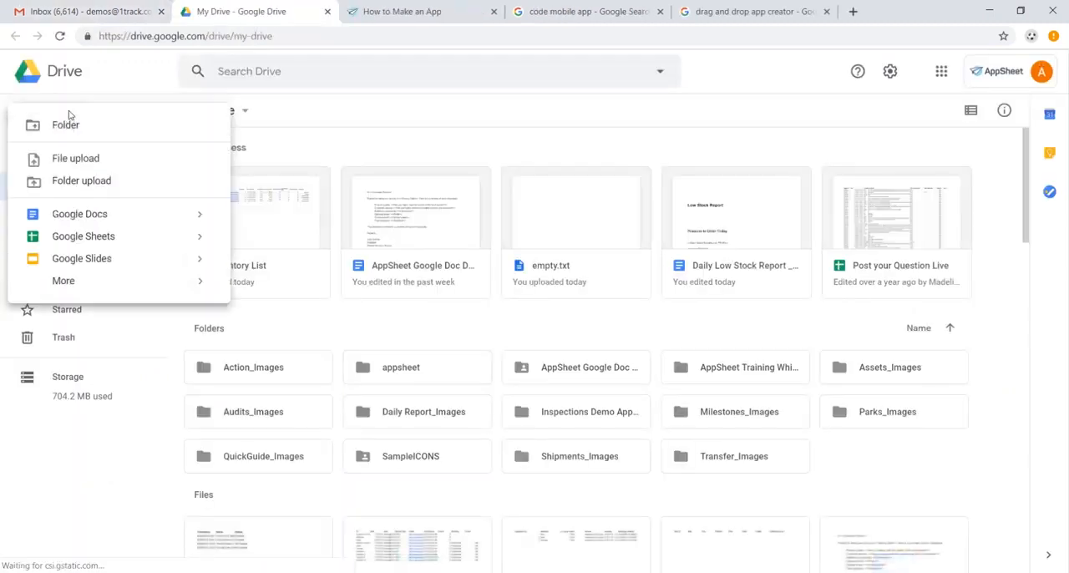
{"action": "left_click", "coordinate": [119, 241]}
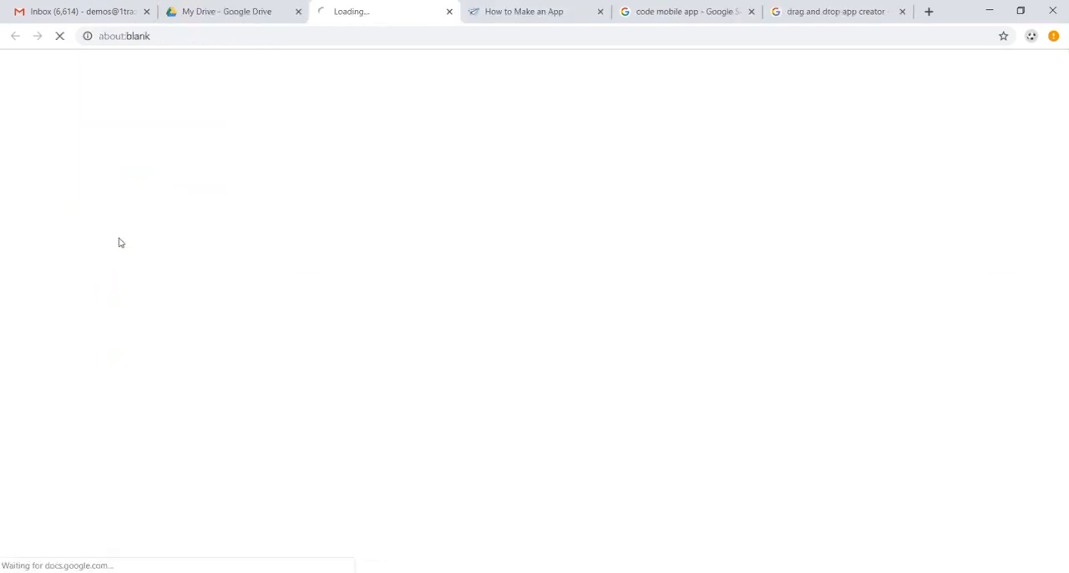
- Rename the new spreadsheet as "Inventory Management"
{"action": "left_click", "coordinate": [144, 68]}
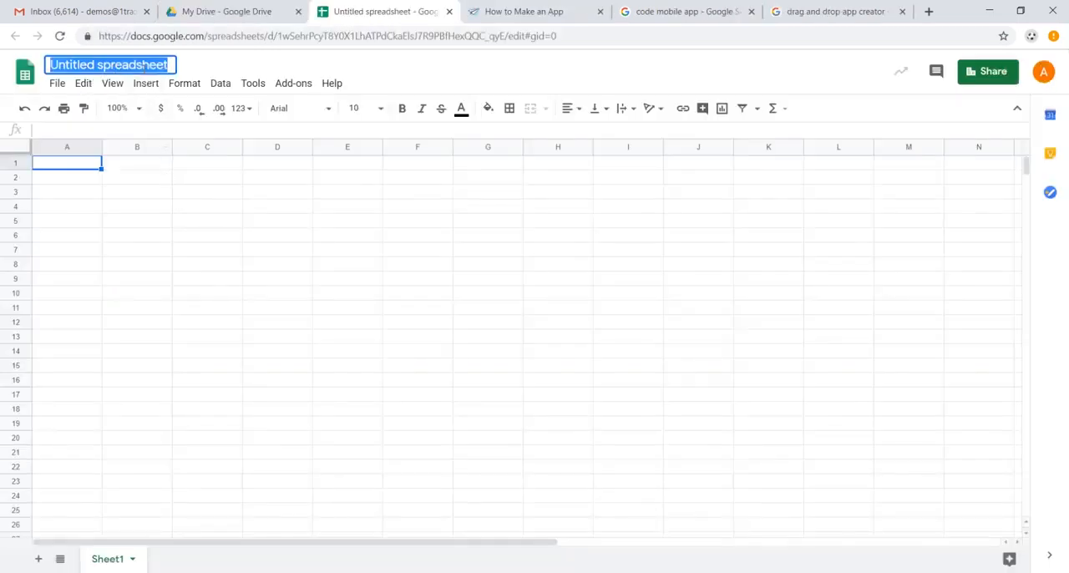
{"action": "type", "text": "Inventory Manag"}
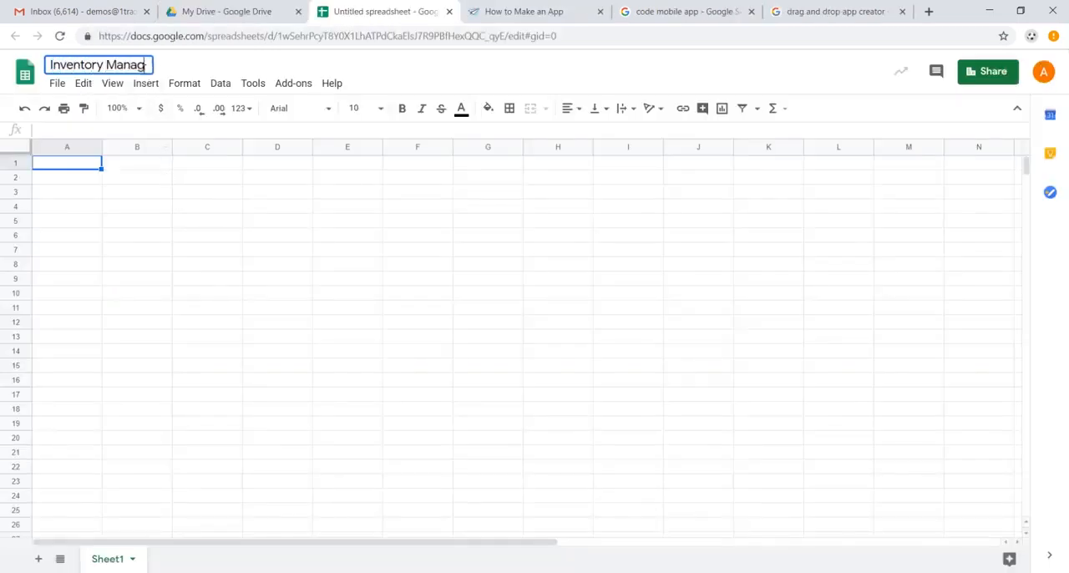
{"action": "type", "text": "ement"}
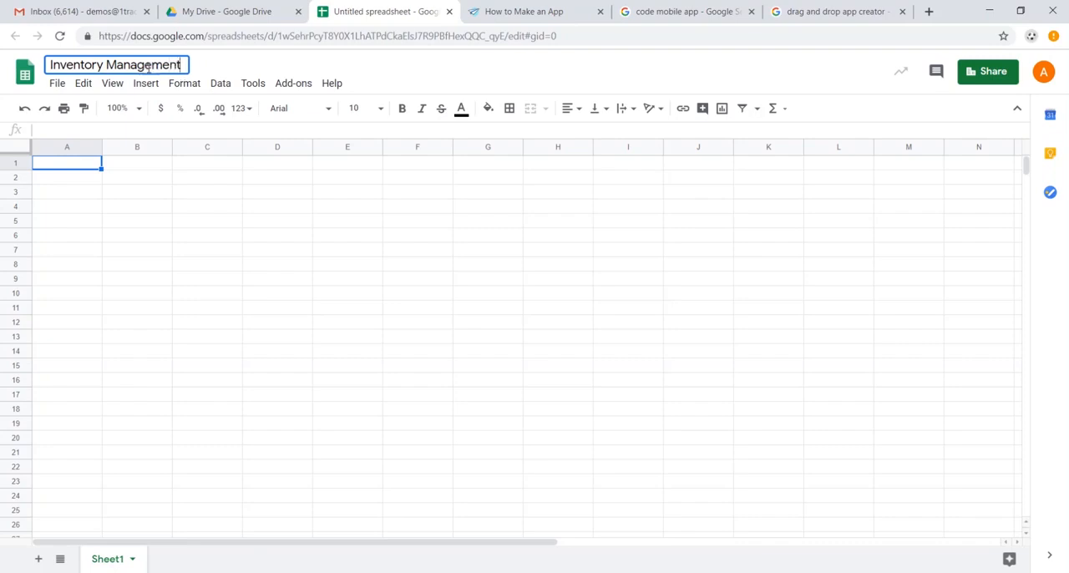
- Enter the headers Name, Category, Image, Available and Time Checked in row 1, starting from cell A1
{"action": "left_click", "coordinate": [81, 167]}
{"action": "type", "text": "Name"}
{"action": "key", "text": "Tab"}
{"action": "type", "text": "Category"}
{"action": "key", "text": "Tab"}
{"action": "type", "text": "Image"}
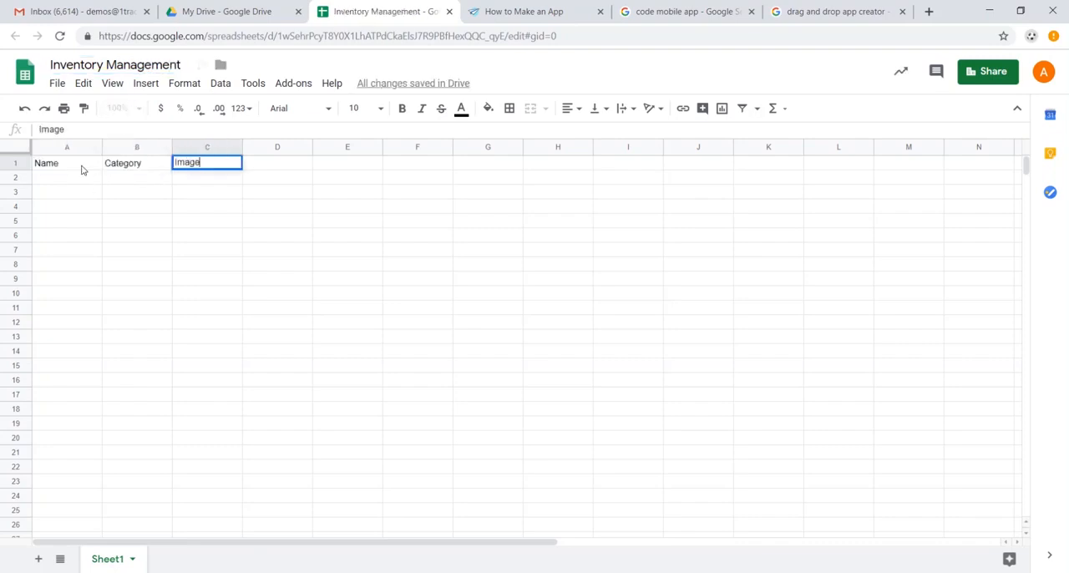
{"action": "key", "text": "Tab"}
{"action": "type", "text": "Available"}
{"action": "key", "text": "Tab"}
{"action": "type", "text": "Time Checked"}
{"action": "key", "text": "Tab"}
- Continue the header row from column F with Unit Price, Inventory alue, Order Quantity and Barcode
{"action": "type", "text": "Unit Price"}
{"action": "key", "text": "Tab"}
{"action": "type", "text": "Inventory"}
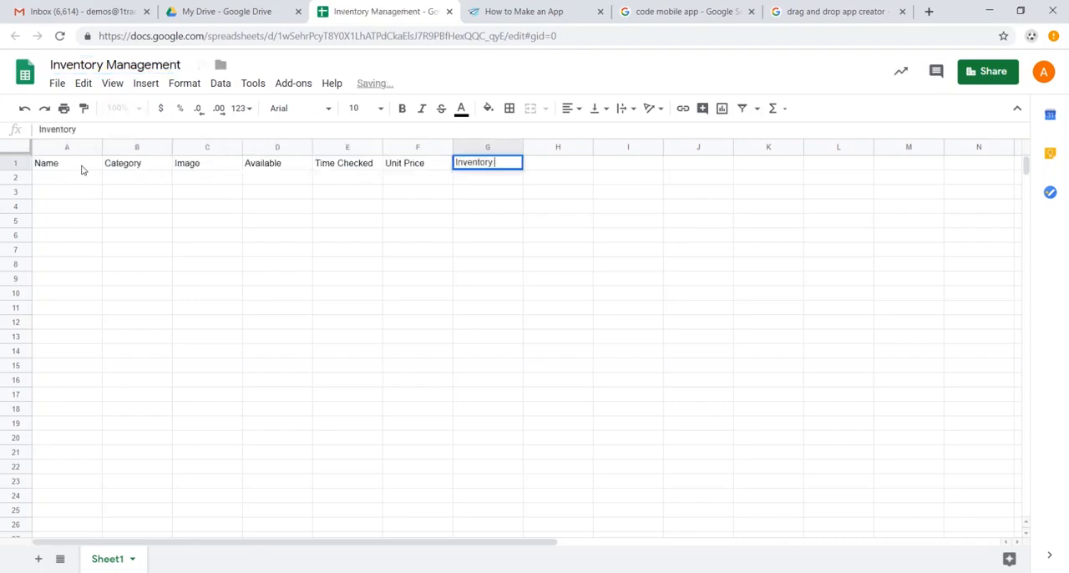
{"action": "type", "text": " alue"}
{"action": "key", "text": "Tab"}
{"action": "type", "text": "Order Quantity"}
{"action": "key", "text": "Tab"}
{"action": "type", "text": "Barcode"}
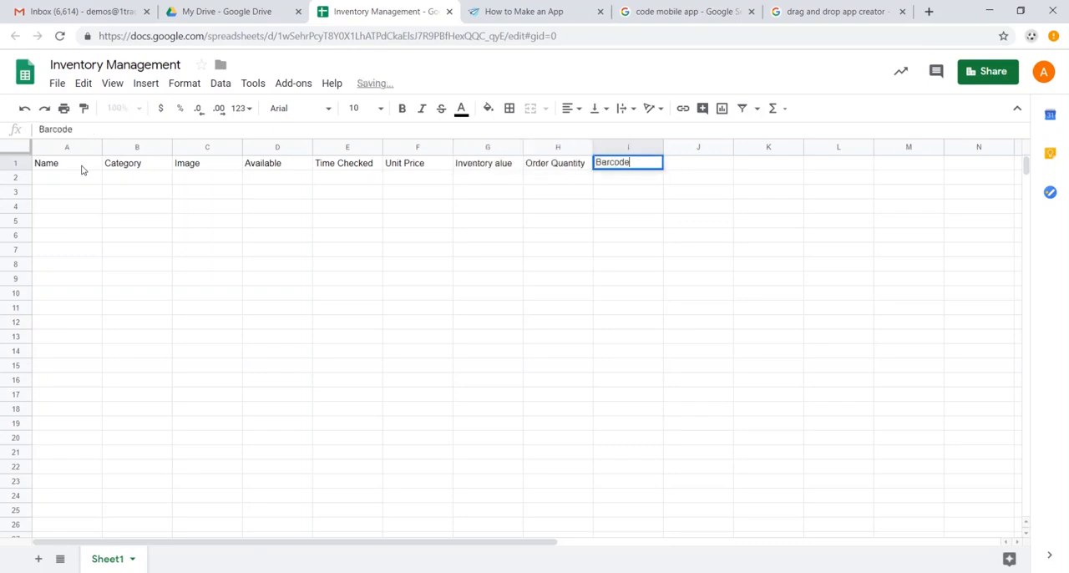
{"action": "key", "text": "Return"}
- Paste the copied product records, Avocado through Ibuprofen, below the headers starting in cell A2
{"action": "left_click", "coordinate": [82, 169]}
{"action": "key", "text": "ctrl+shift+Right"}
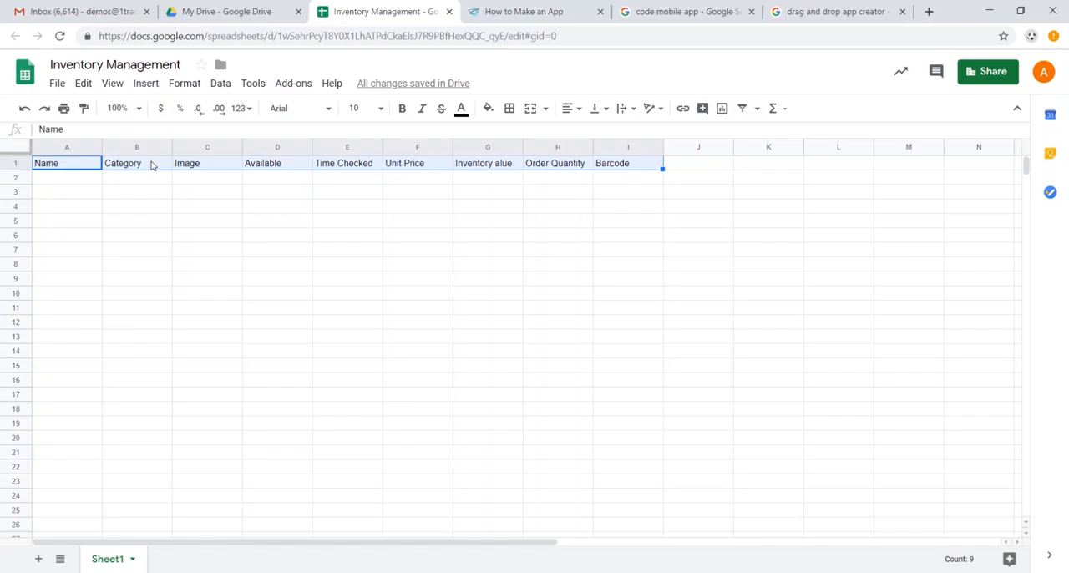
{"action": "left_click", "coordinate": [87, 182]}
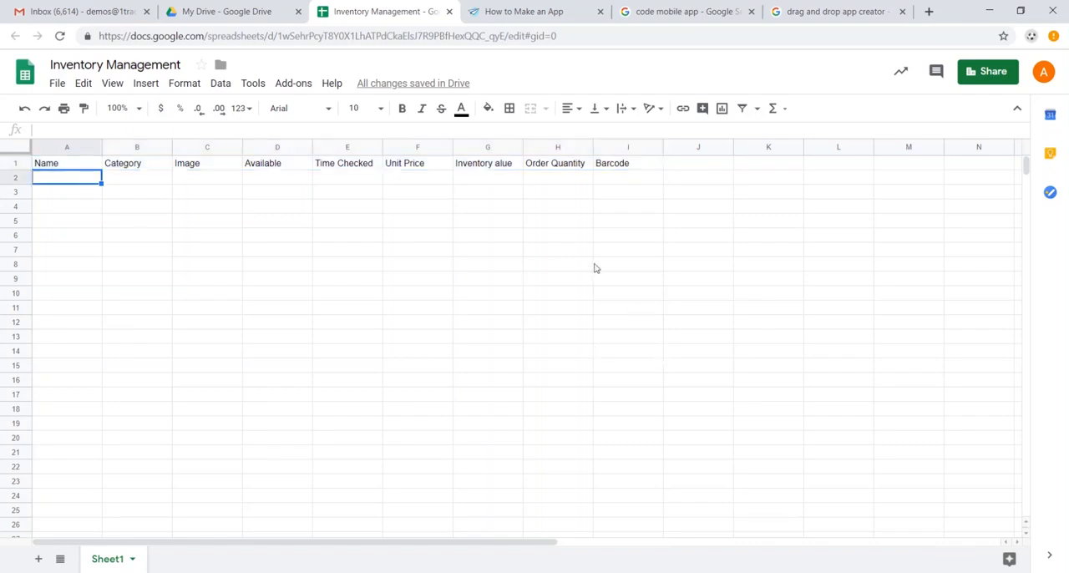
{"action": "key", "text": "alt+Tab"}
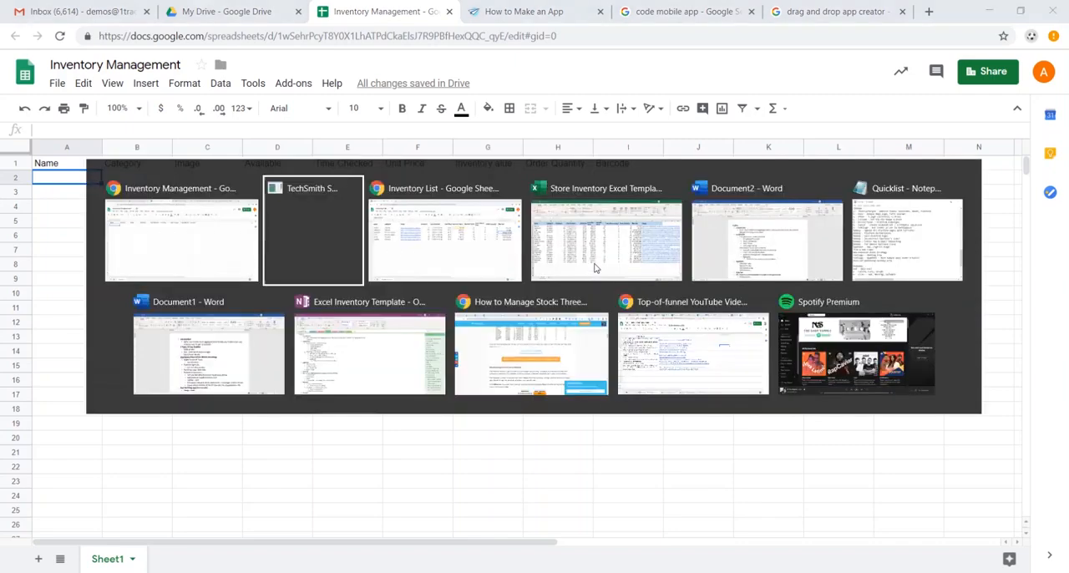
{"action": "key", "text": "ctrl+v"}
{"action": "left_click", "coordinate": [403, 213]}
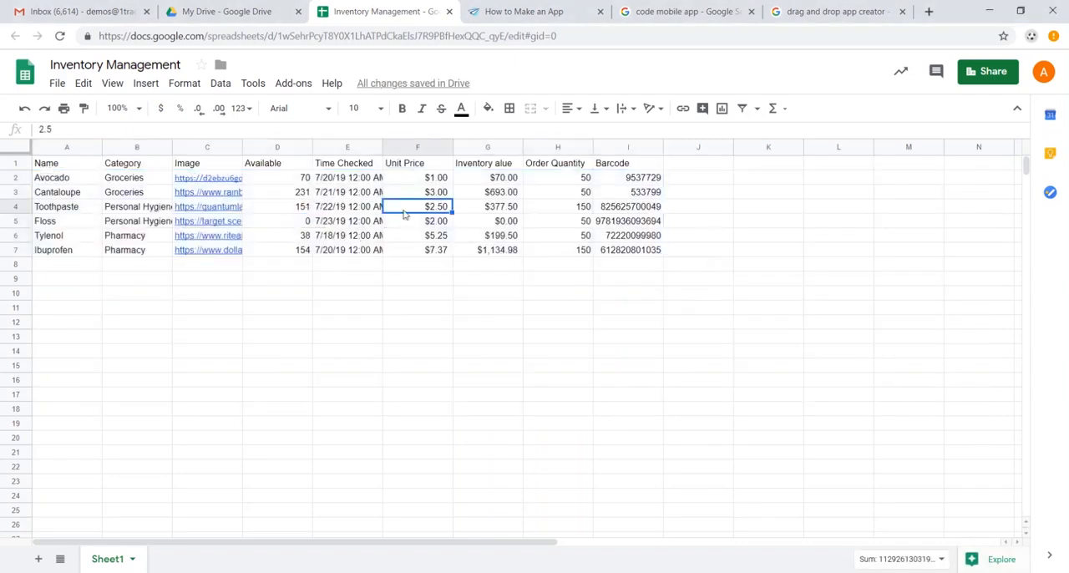
- Review the Avocado row's fields from Name to the inventory value, including the image link and the formulas behind the date and value
{"action": "left_click", "coordinate": [67, 177]}
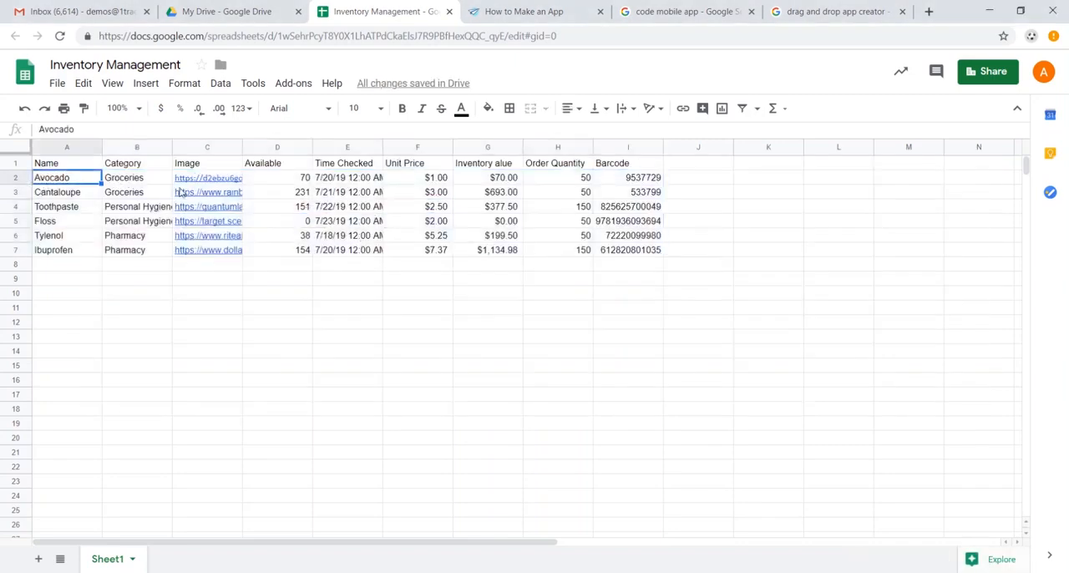
{"action": "key", "text": "Right"}
{"action": "key", "text": "Right"}
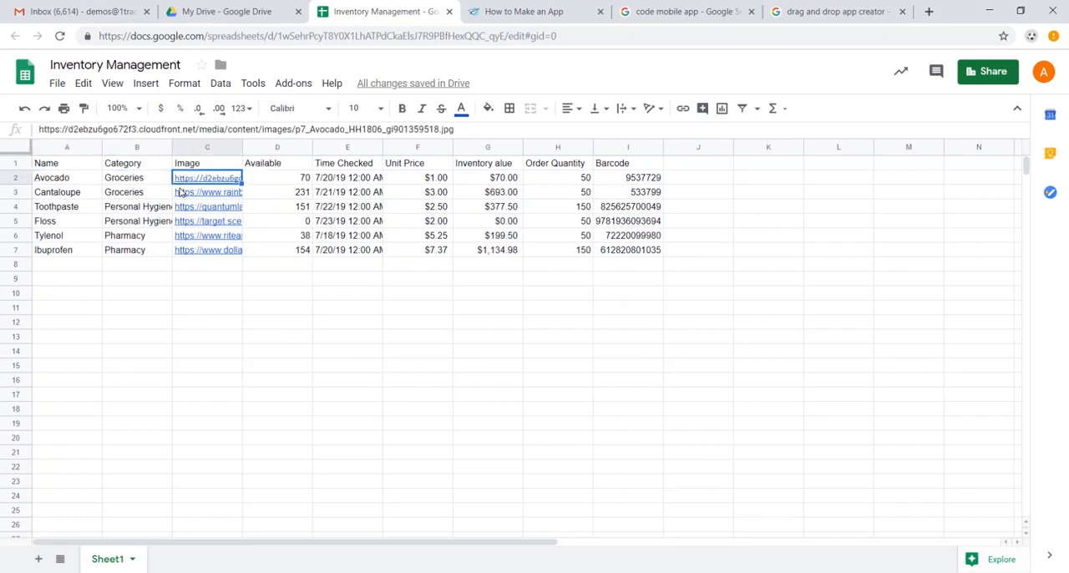
{"action": "key", "text": "Down"}
{"action": "key", "text": "Right"}
{"action": "key", "text": "Up"}
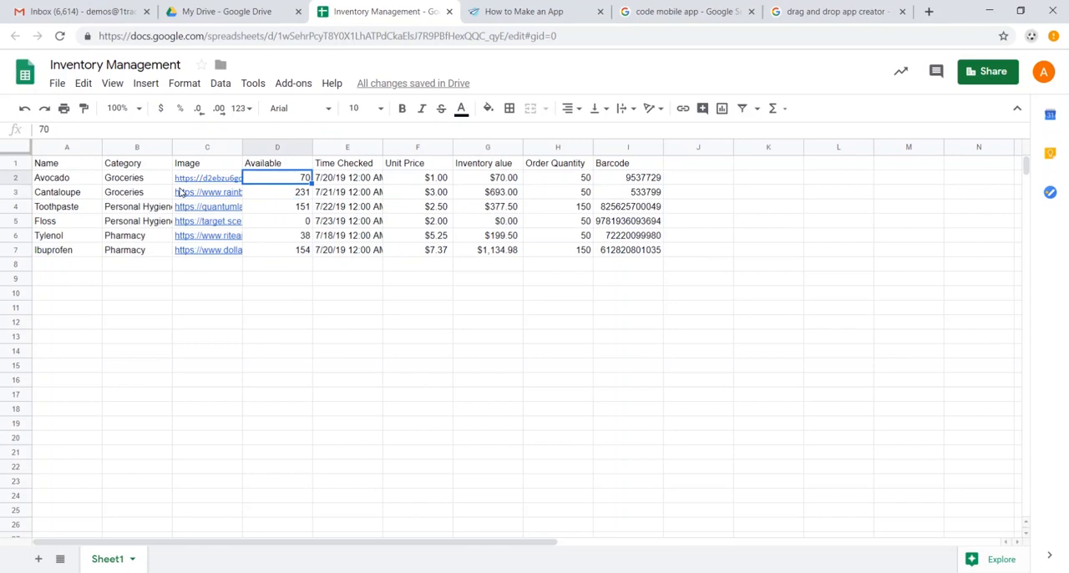
{"action": "key", "text": "Right"}
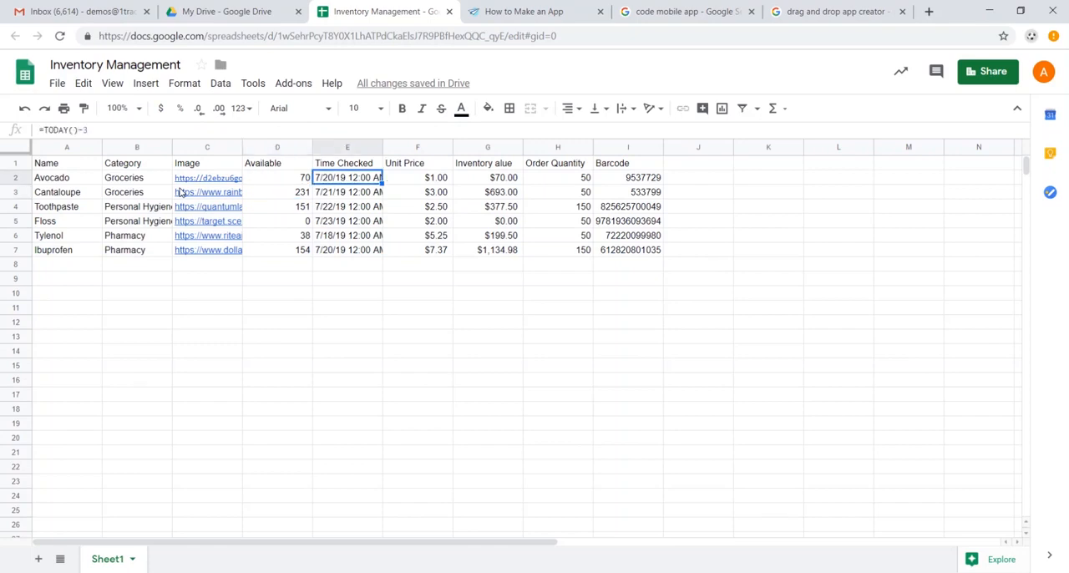
{"action": "key", "text": "Right"}
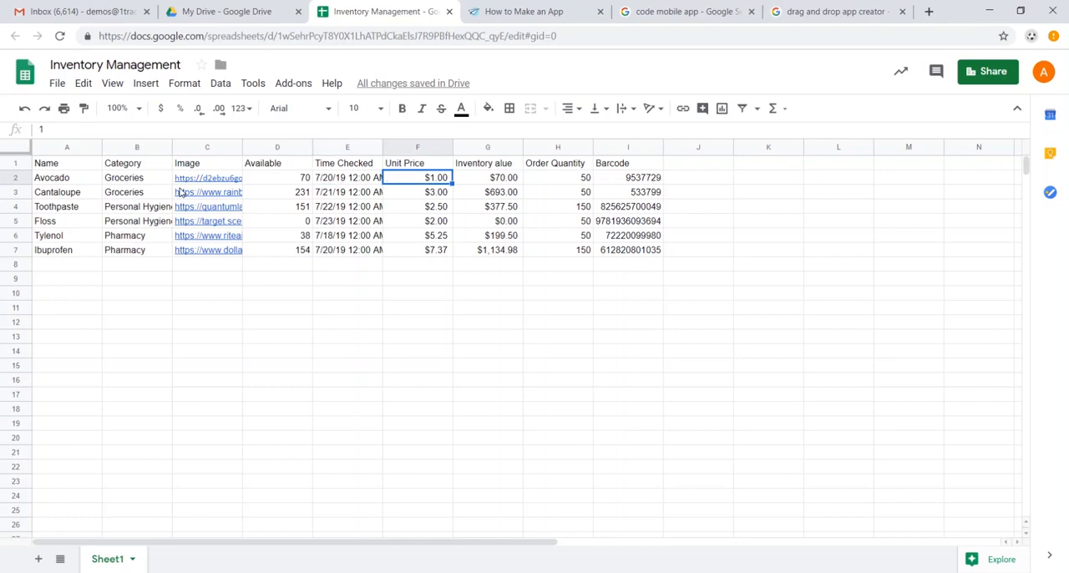
{"action": "key", "text": "Right"}
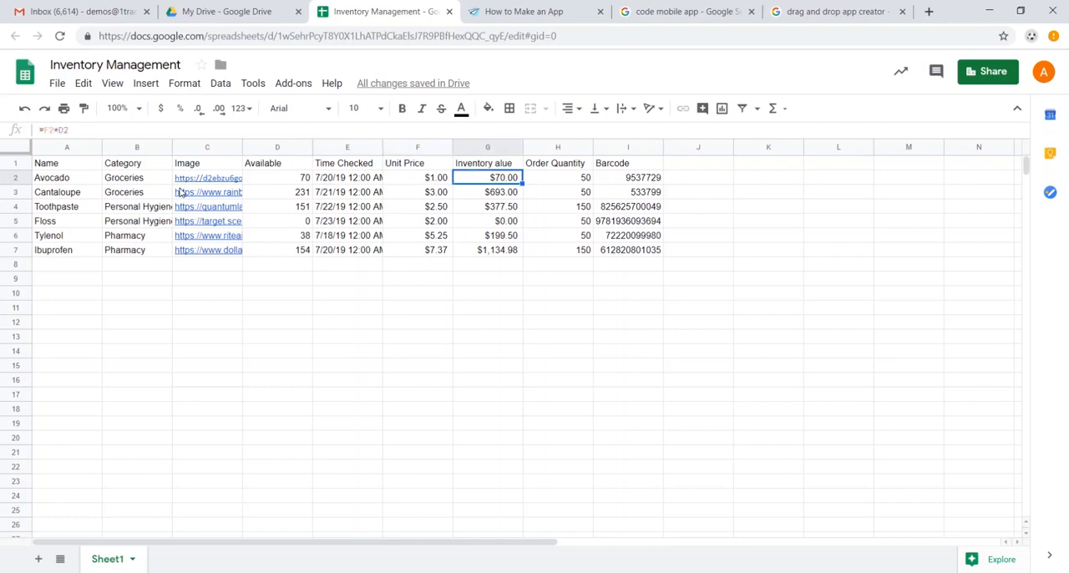
- Correct the column G header to "Inventory Value" and inspect the Avocado row's barcode and inventory value formula
{"action": "double_click", "coordinate": [501, 165]}
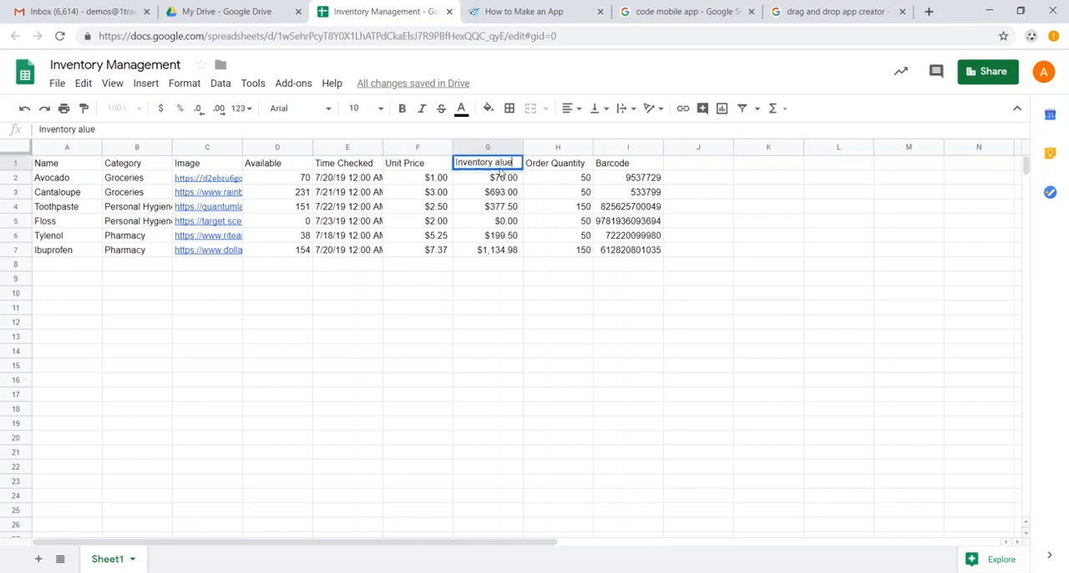
{"action": "type", "text": "V"}
{"action": "key", "text": "Tab"}
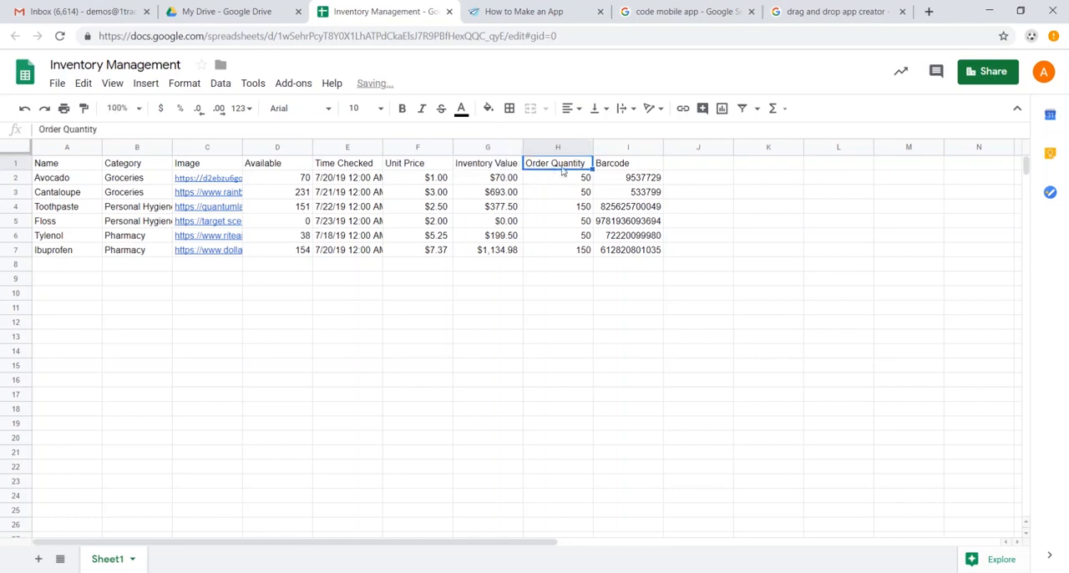
{"action": "left_click", "coordinate": [648, 180]}
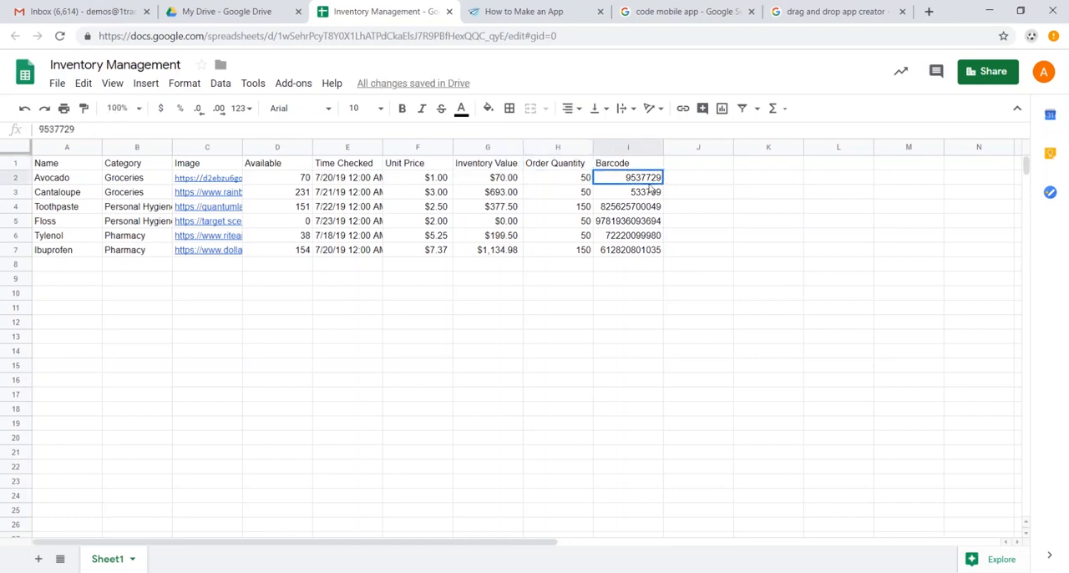
{"action": "left_click", "coordinate": [506, 182]}
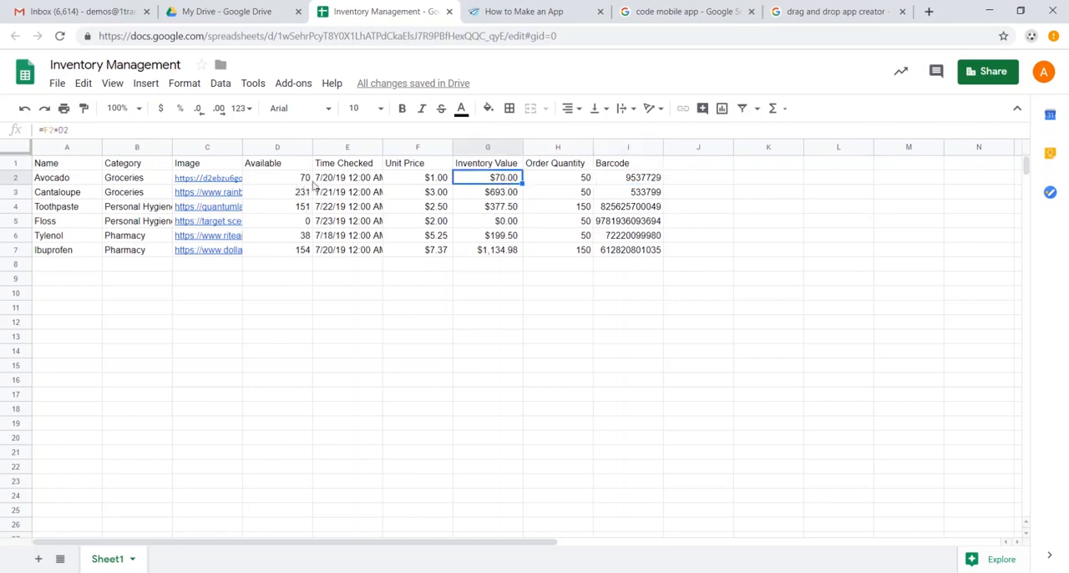
- Switch to AppSheet and start a new mobile app from its home page, reaching the app name and category setup
{"action": "left_click", "coordinate": [505, 13]}
{"action": "scroll", "coordinate": [501, 158], "scroll_direction": "down", "scroll_amount": 4}
{"action": "scroll", "coordinate": [554, 177], "scroll_direction": "up", "scroll_amount": 8}
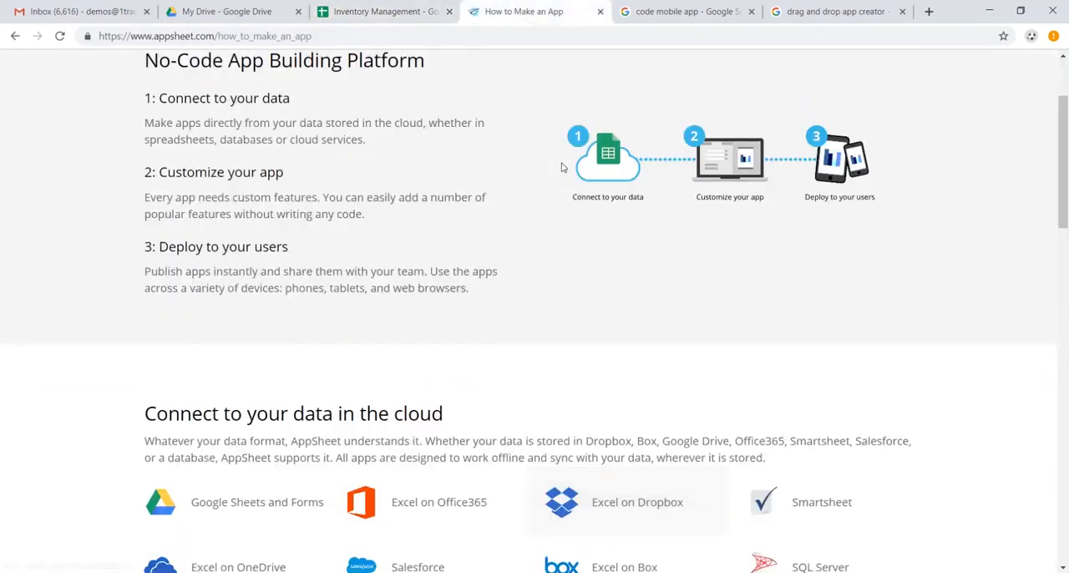
{"action": "left_click", "coordinate": [197, 80]}
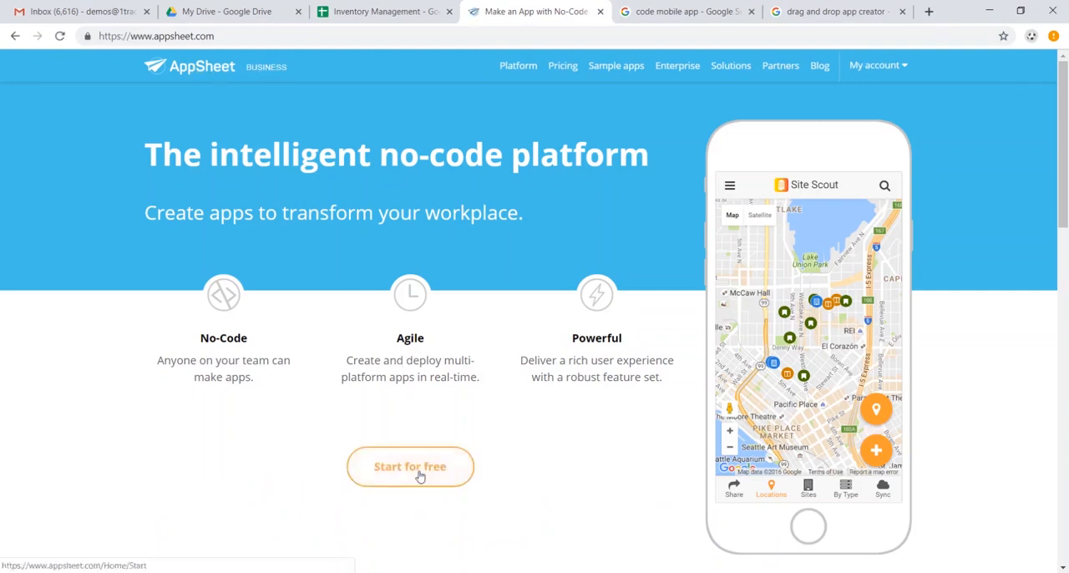
{"action": "left_click", "coordinate": [420, 474]}
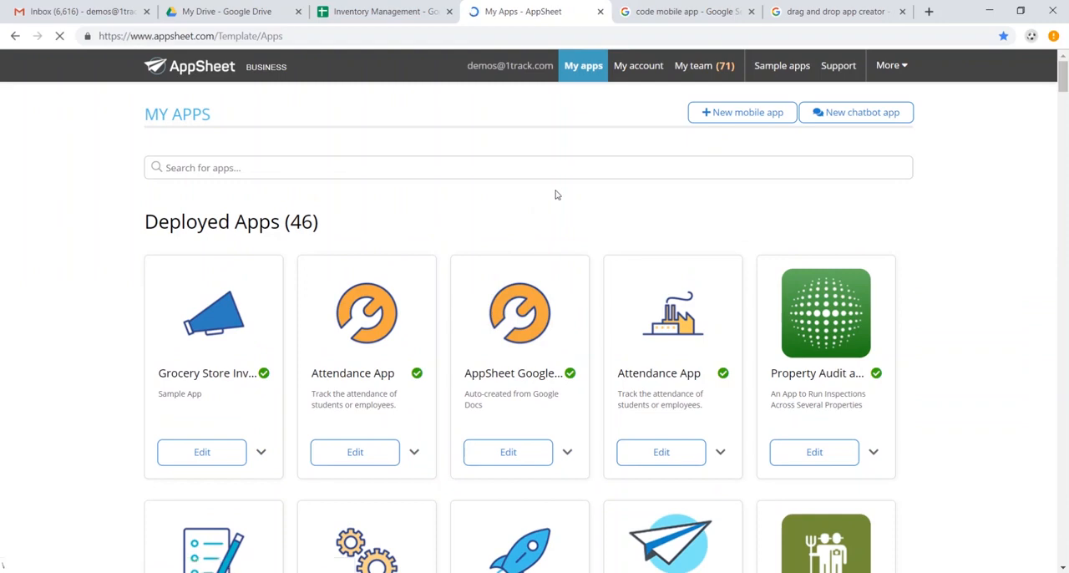
{"action": "left_click", "coordinate": [747, 117]}
{"action": "left_click", "coordinate": [404, 238]}
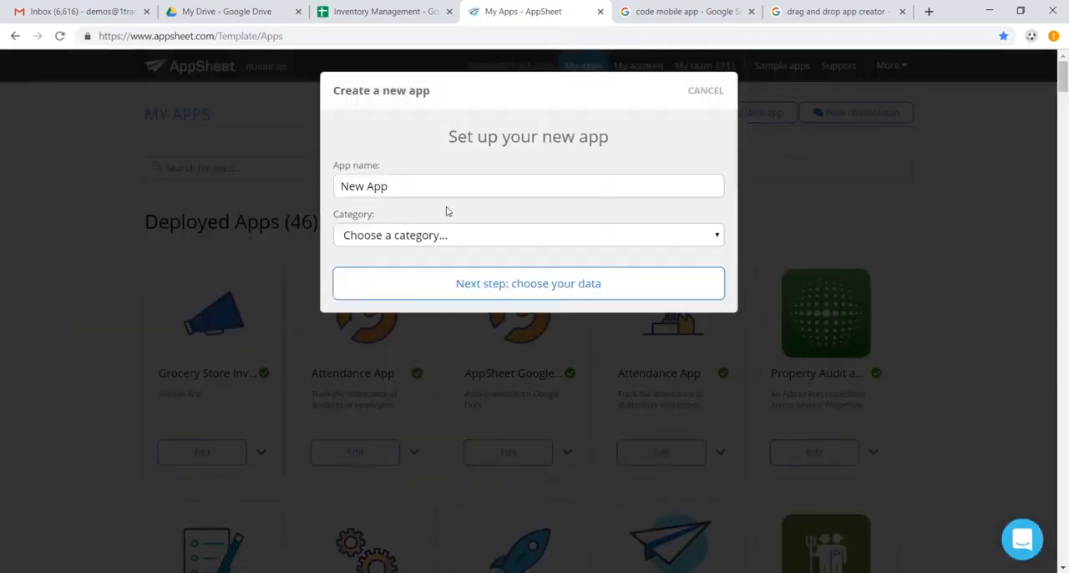
- Name the new app "Grocery Inventory", set its category to Inventory Management, and proceed to choosing its data
{"action": "left_click", "coordinate": [463, 186]}
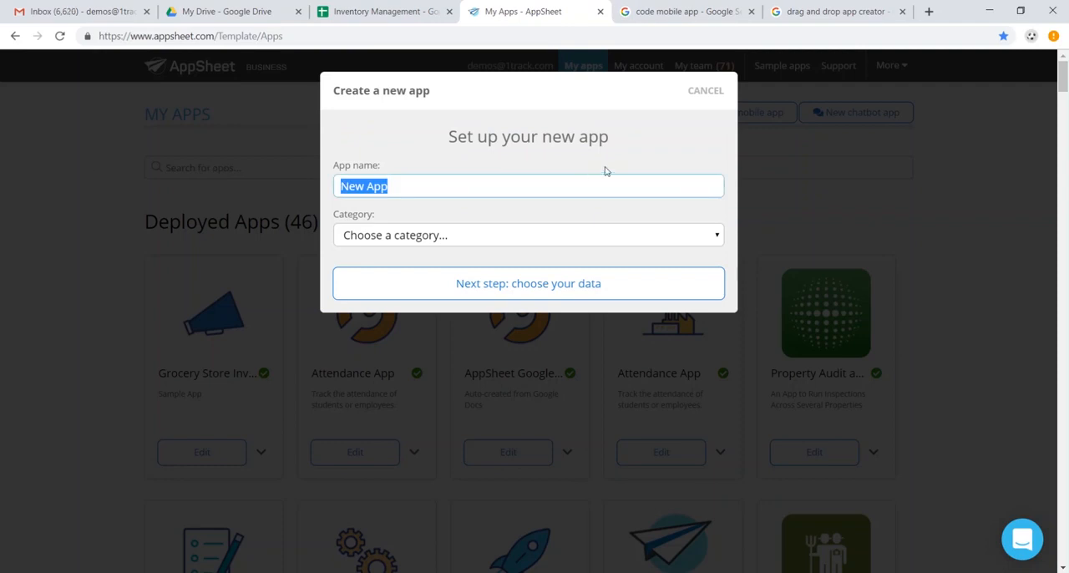
{"action": "type", "text": "Grocery Inventory"}
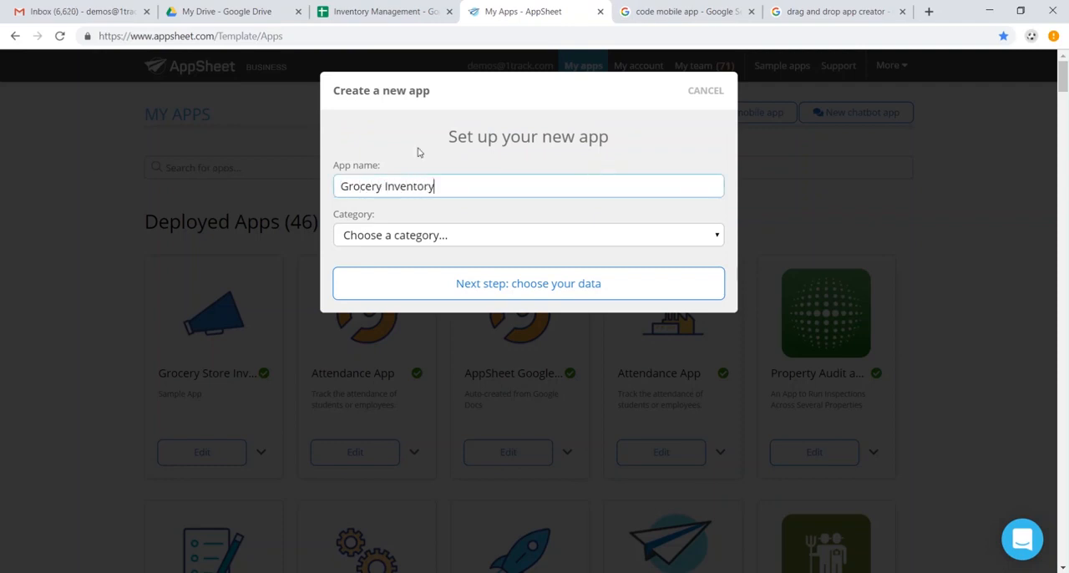
{"action": "left_click", "coordinate": [468, 237]}
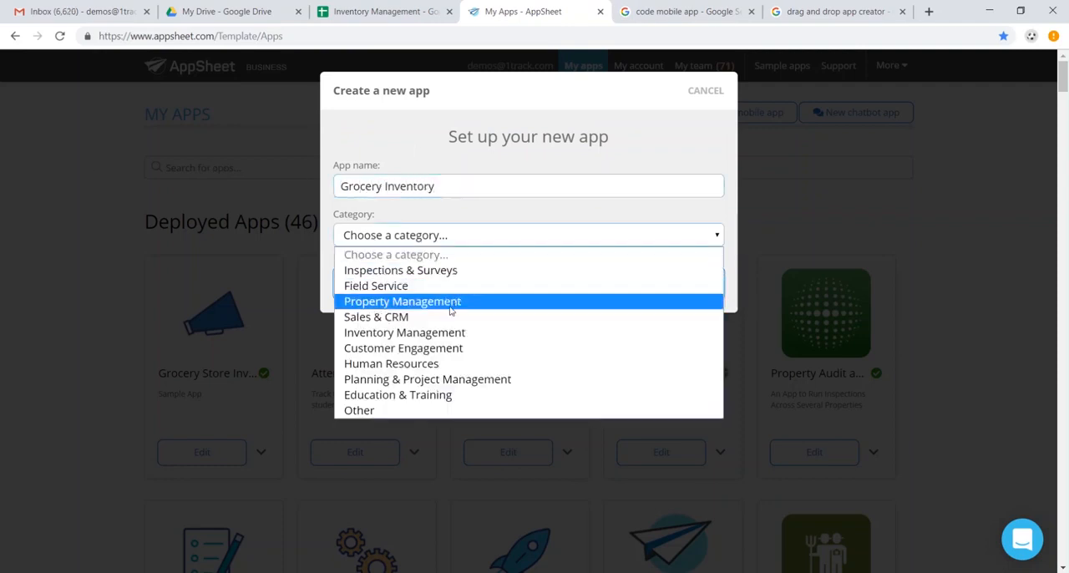
{"action": "left_click", "coordinate": [451, 334]}
{"action": "left_click", "coordinate": [490, 290]}
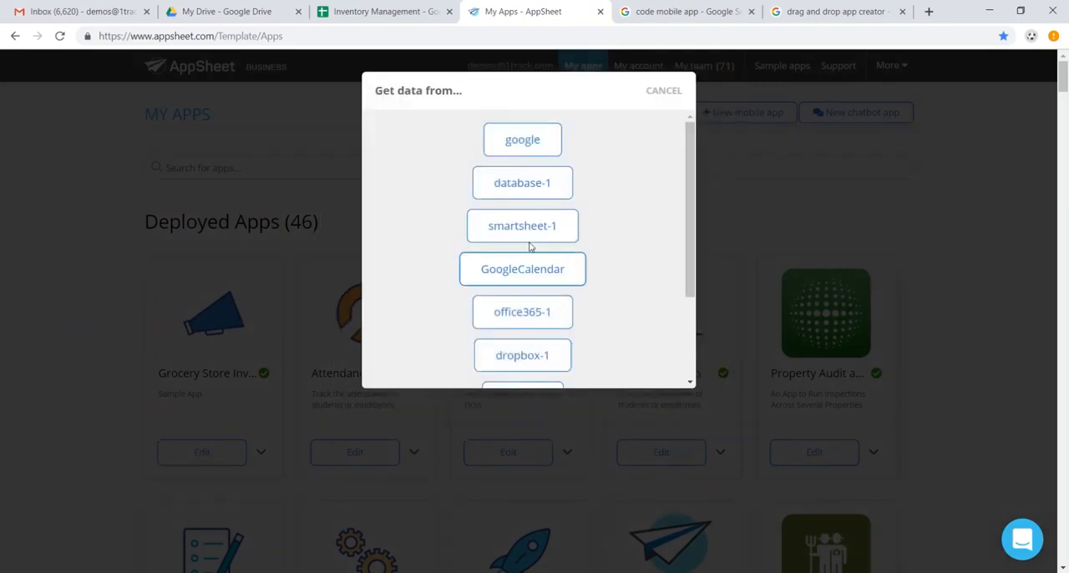
- Search Google Drive for "inventory management" and use the Inventory Management spreadsheet as the app's data source
{"action": "left_click", "coordinate": [506, 136]}
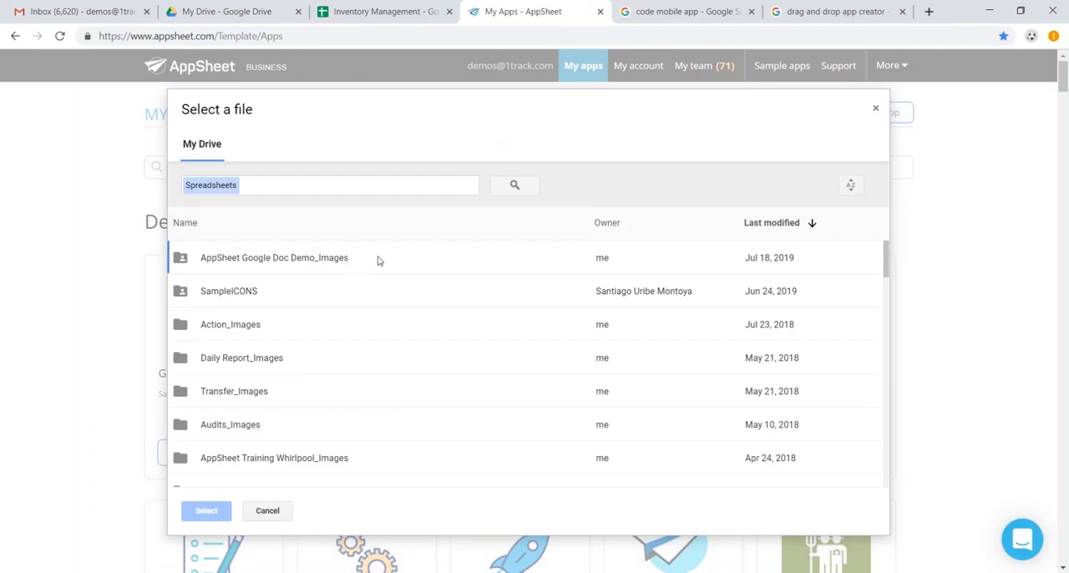
{"action": "left_click", "coordinate": [338, 186]}
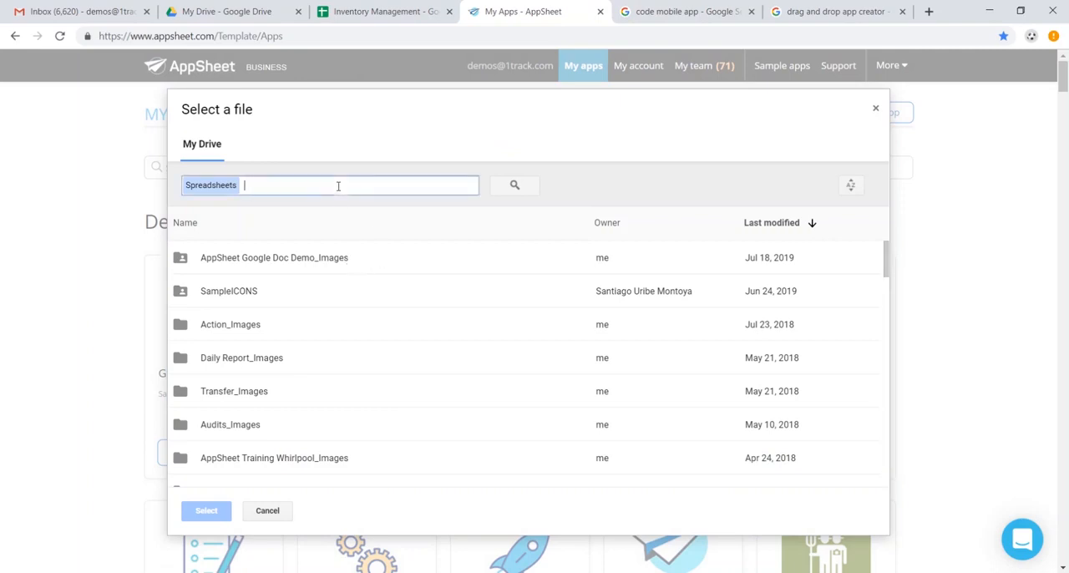
{"action": "type", "text": "inventory management"}
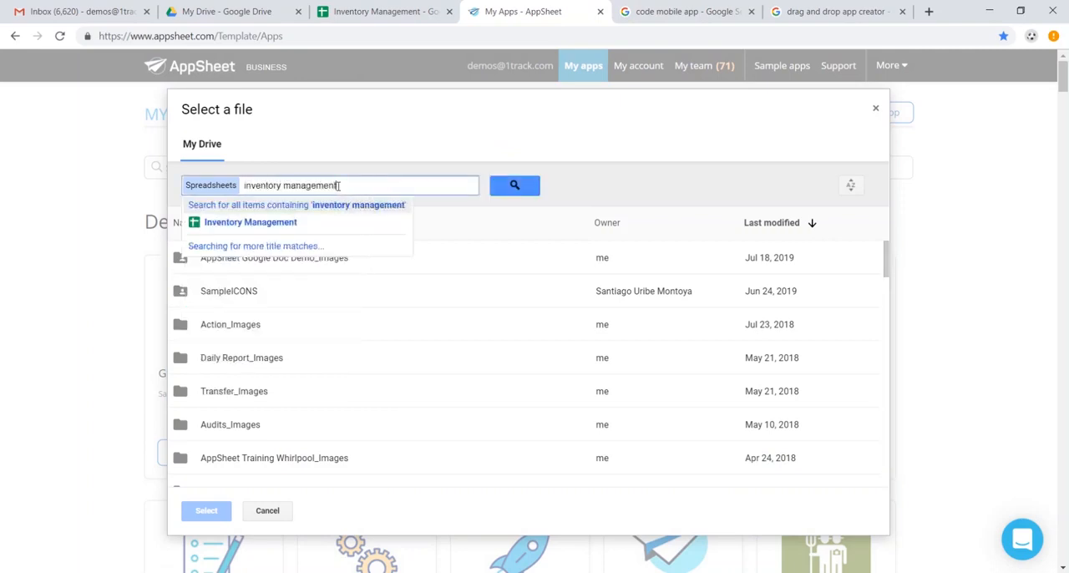
{"action": "key", "text": "Return"}
{"action": "left_click", "coordinate": [398, 267]}
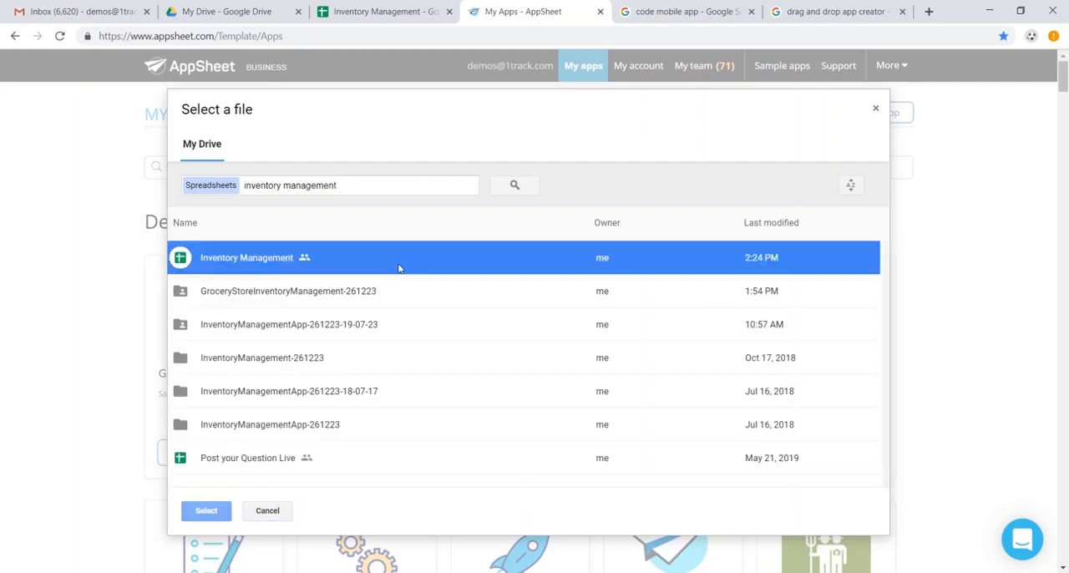
{"action": "left_click", "coordinate": [206, 510]}
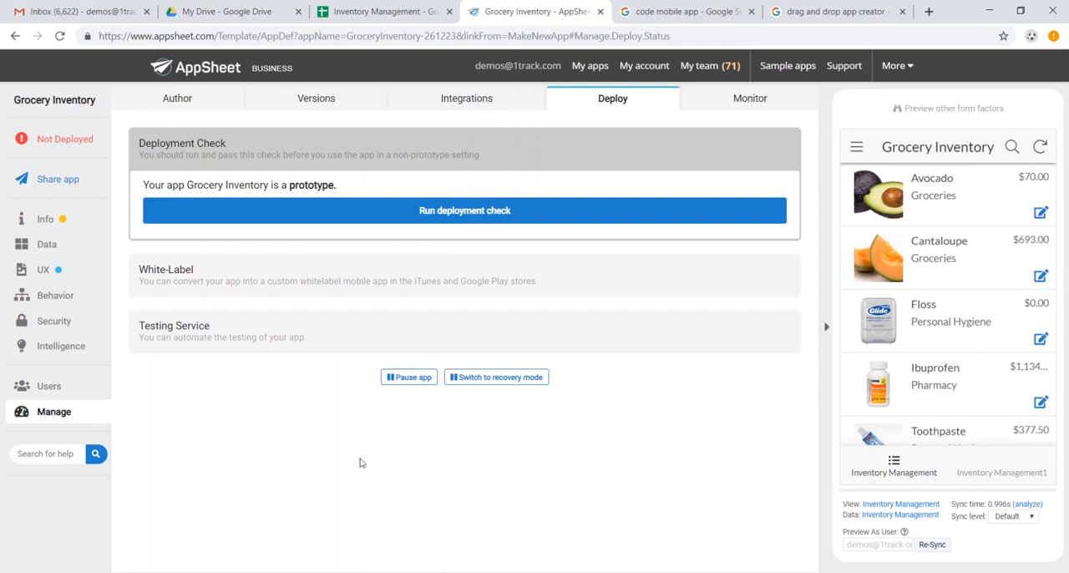
- Look through the product list in the app preview, from Avocado down to Tylenol
{"action": "scroll", "coordinate": [971, 313], "scroll_direction": "down", "scroll_amount": 1}
{"action": "scroll", "coordinate": [969, 311], "scroll_direction": "down", "scroll_amount": 3}
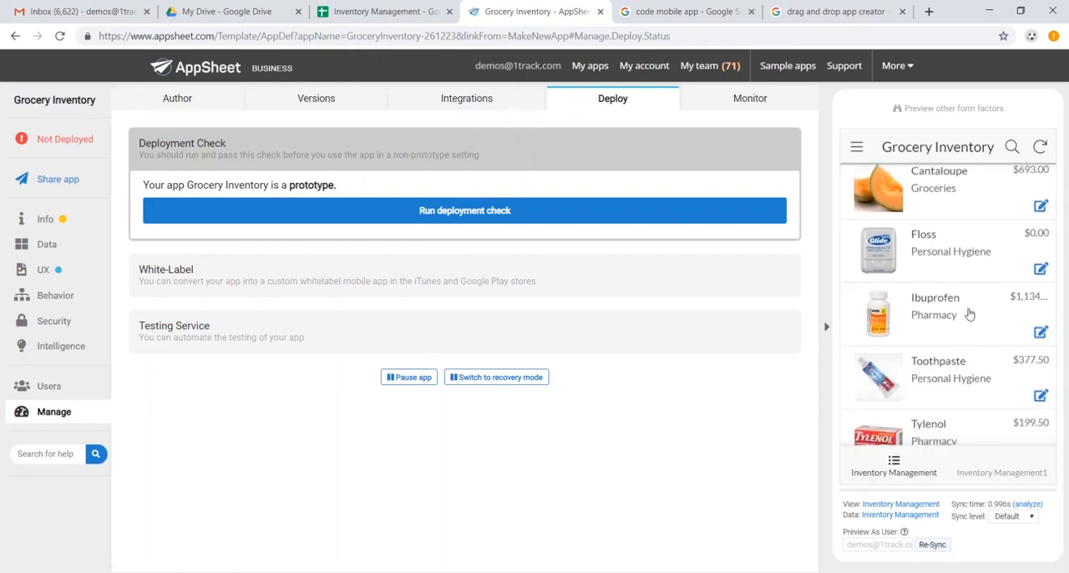
{"action": "scroll", "coordinate": [962, 311], "scroll_direction": "up", "scroll_amount": 4}
{"action": "scroll", "coordinate": [960, 311], "scroll_direction": "down", "scroll_amount": 4}
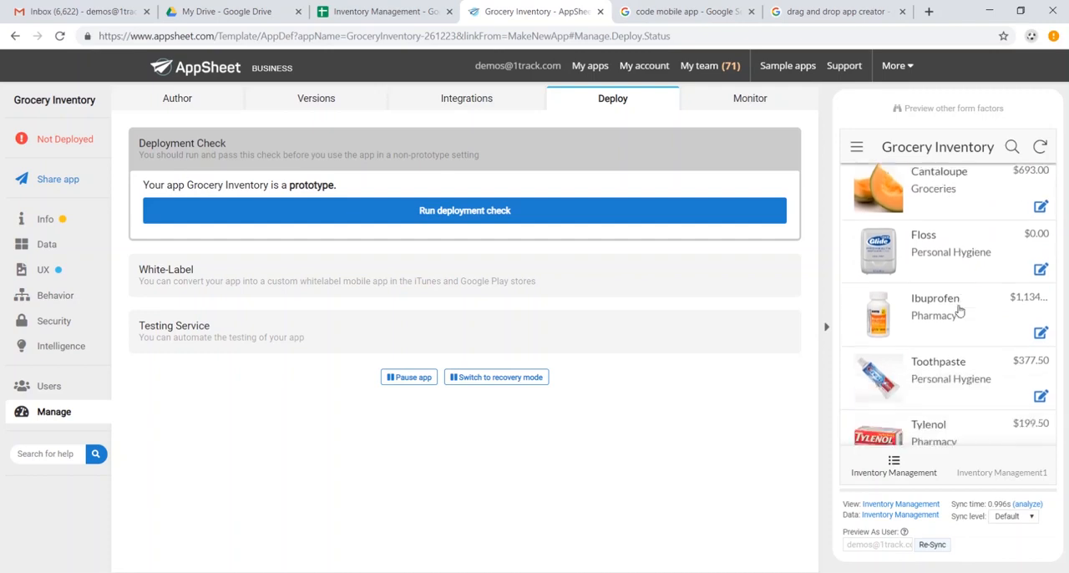
{"action": "scroll", "coordinate": [929, 220], "scroll_direction": "up", "scroll_amount": 4}
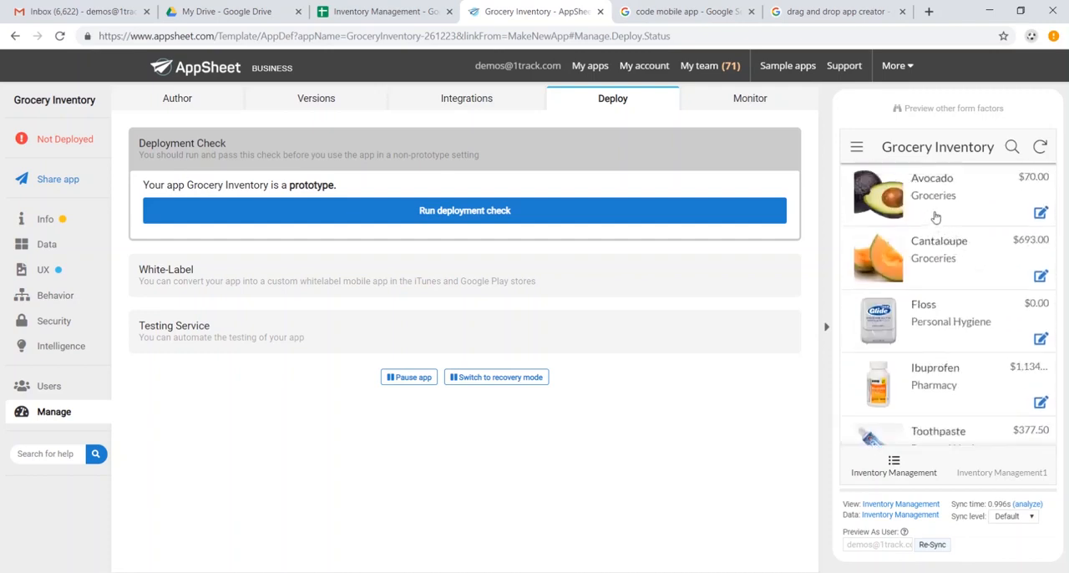
- Set the Avocado record's Unit Price to $1.50 in the app preview, save the form, and sync the change
{"action": "left_click", "coordinate": [929, 212]}
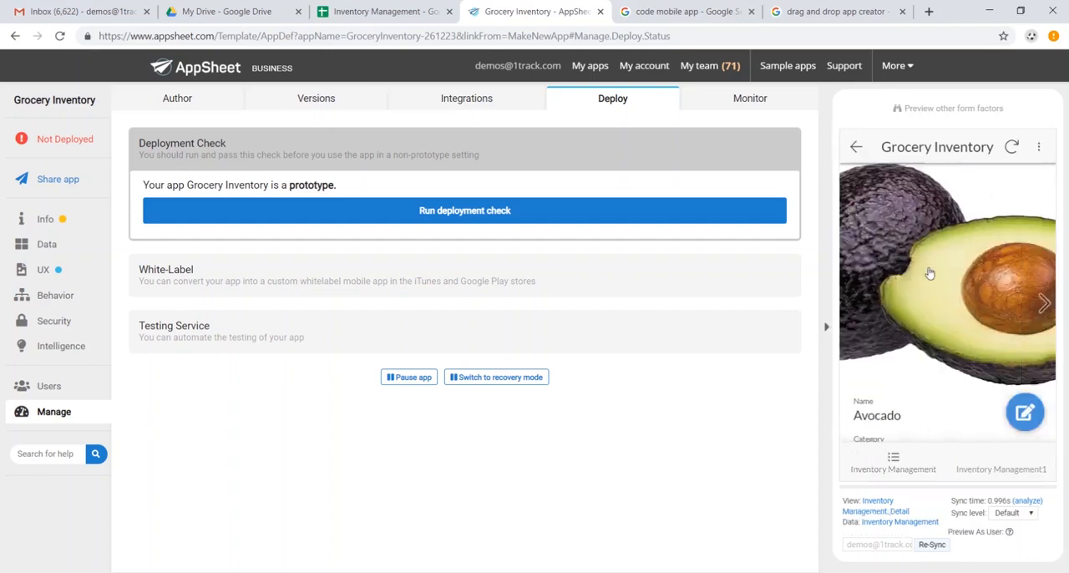
{"action": "scroll", "coordinate": [968, 281], "scroll_direction": "down", "scroll_amount": 3}
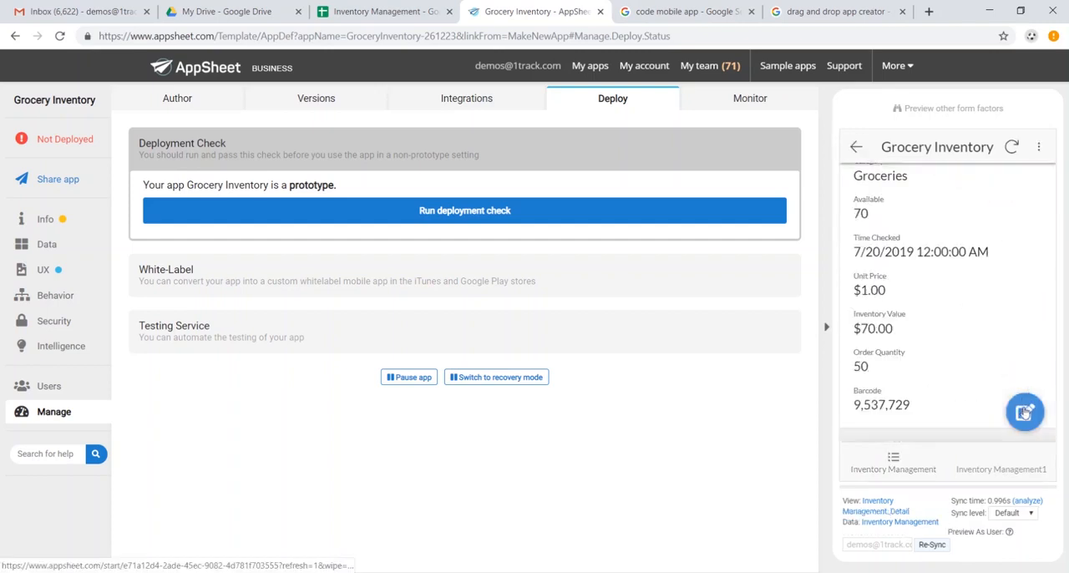
{"action": "left_click", "coordinate": [1024, 407]}
{"action": "scroll", "coordinate": [950, 309], "scroll_direction": "down", "scroll_amount": 5}
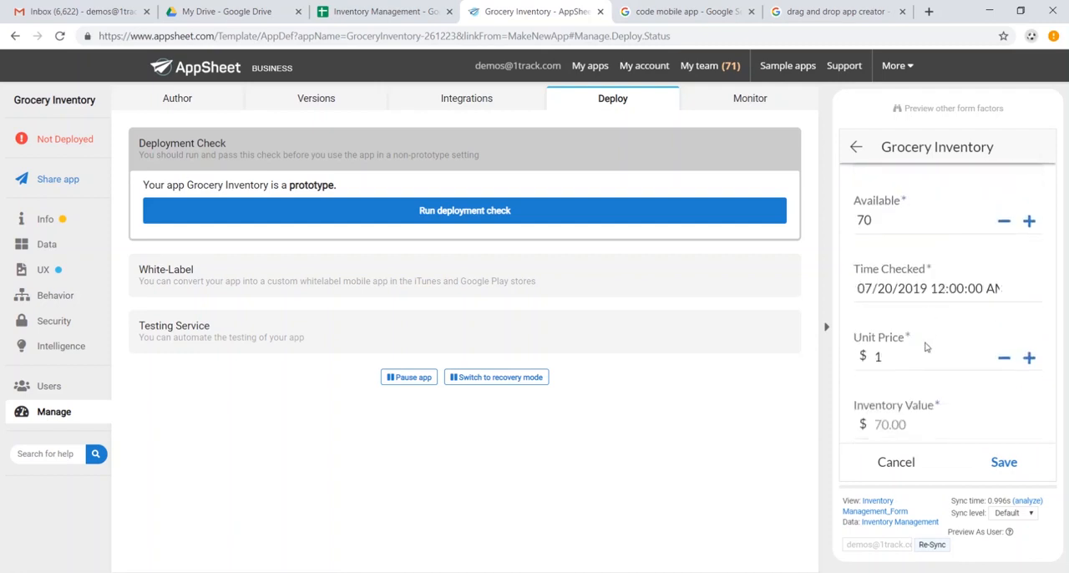
{"action": "left_click", "coordinate": [918, 359]}
{"action": "left_click", "coordinate": [925, 355]}
{"action": "left_click", "coordinate": [1012, 476]}
{"action": "left_click", "coordinate": [1012, 148]}
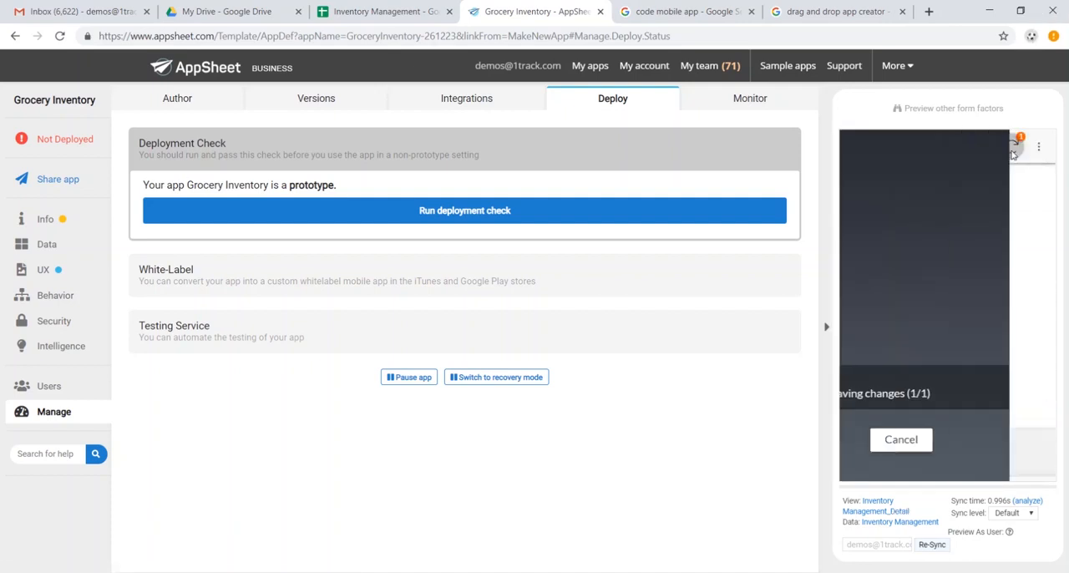
- Check Avocado's unit price and inventory value in the Google Sheet, and compare them with its record in the AppSheet preview
{"action": "left_click", "coordinate": [380, 11]}
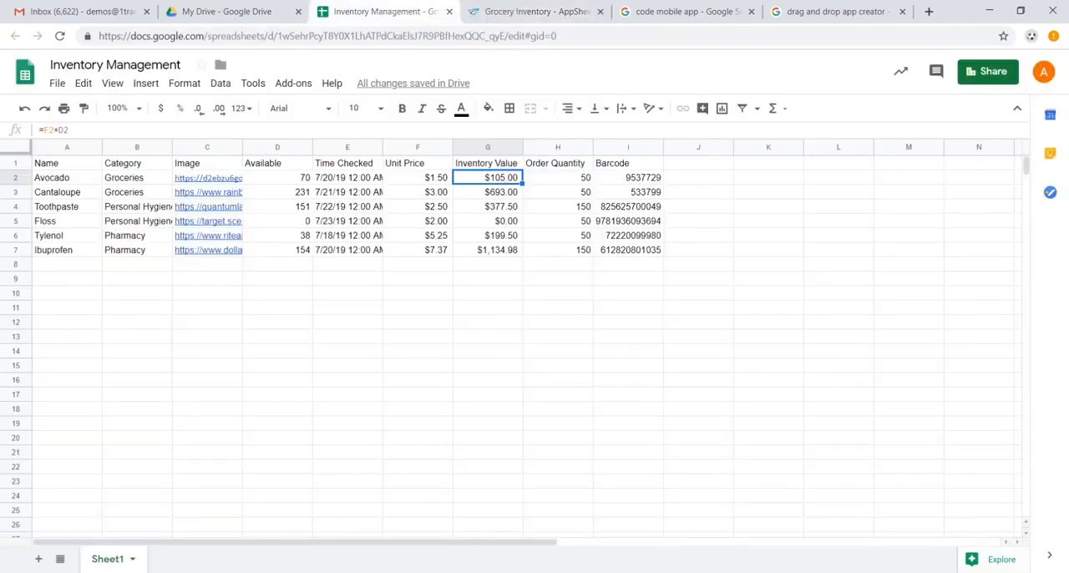
{"action": "left_click", "coordinate": [437, 180]}
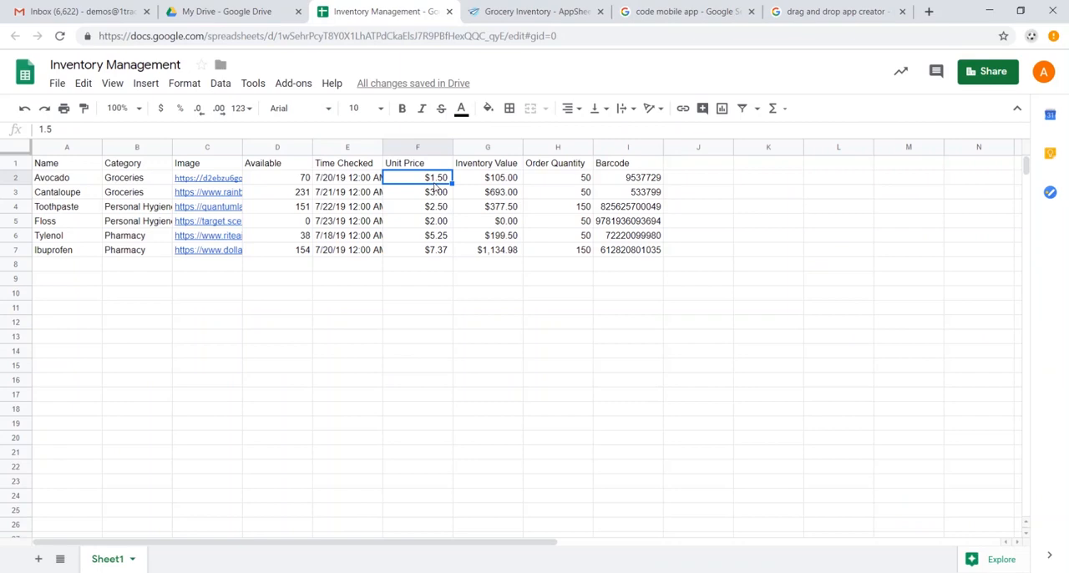
{"action": "key", "text": "ctrl+Tab"}
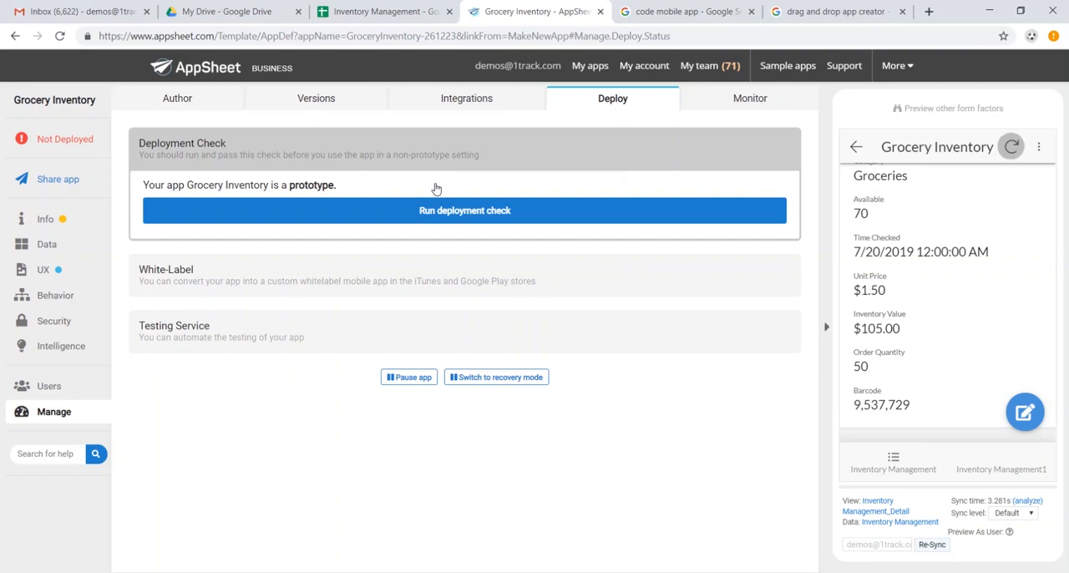
{"action": "scroll", "coordinate": [956, 278], "scroll_direction": "up", "scroll_amount": 5}
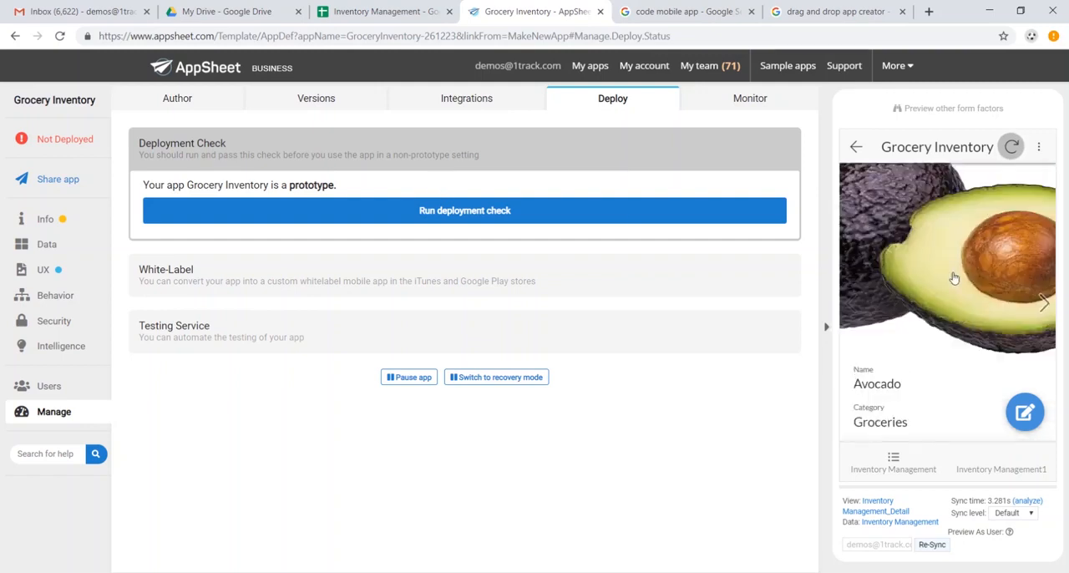
{"action": "scroll", "coordinate": [954, 278], "scroll_direction": "up", "scroll_amount": 1}
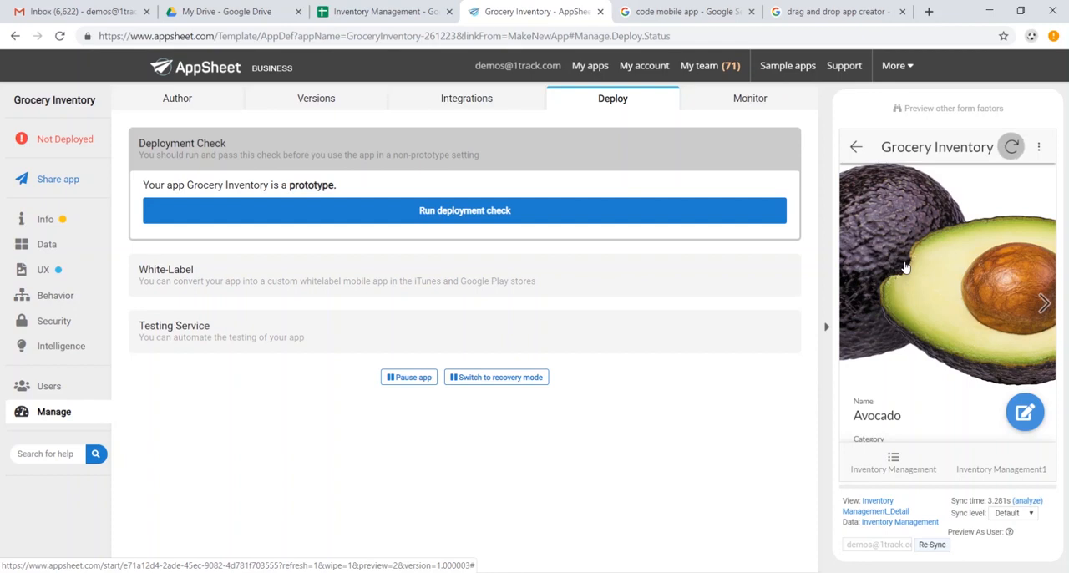
- Allow adds and deletes on the Inventory Management table and save the app
{"action": "left_click", "coordinate": [53, 249]}
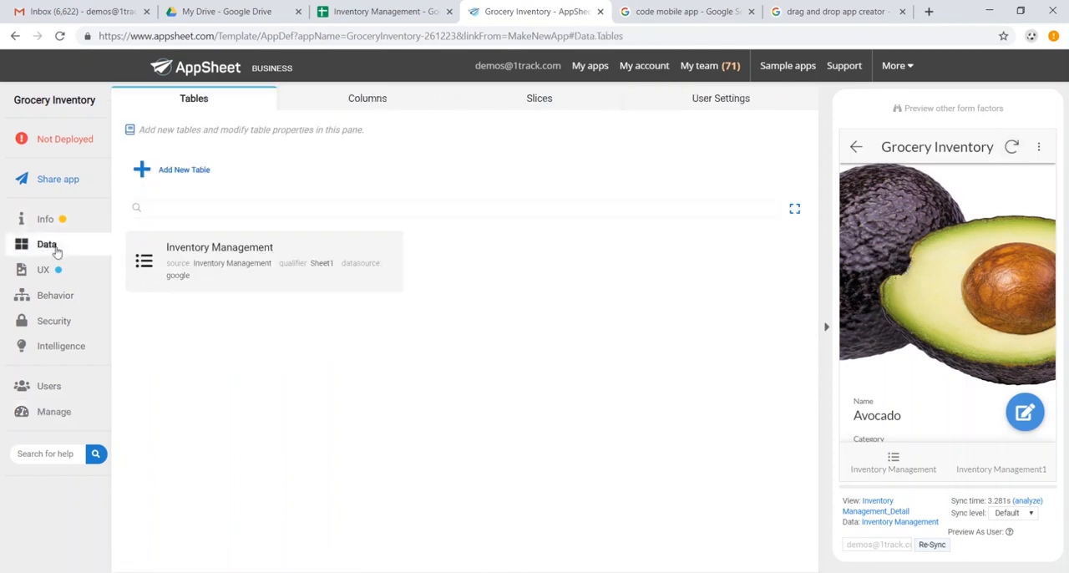
{"action": "left_click", "coordinate": [300, 266]}
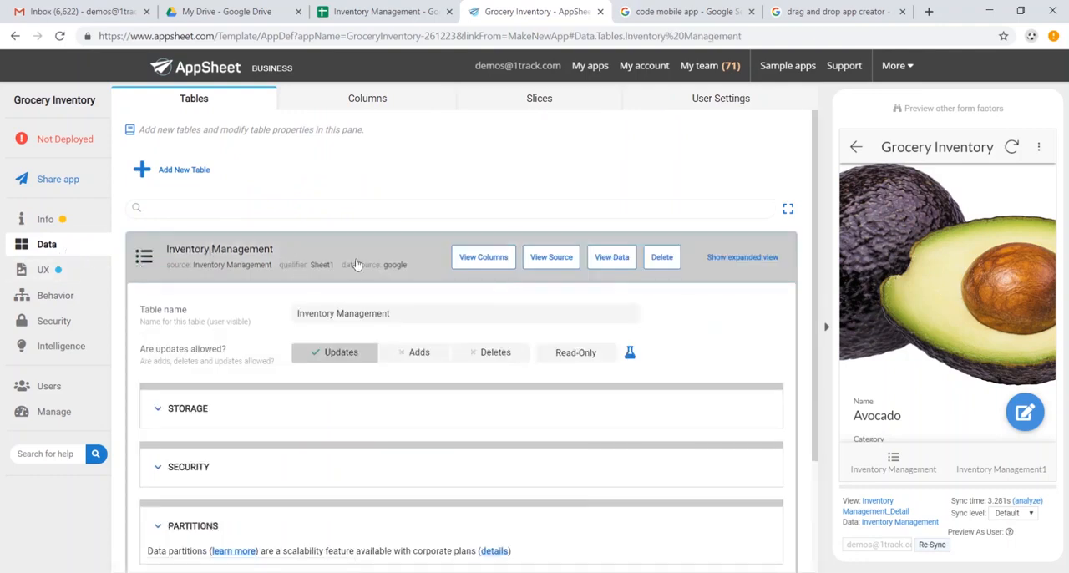
{"action": "scroll", "coordinate": [372, 284], "scroll_direction": "down", "scroll_amount": 1}
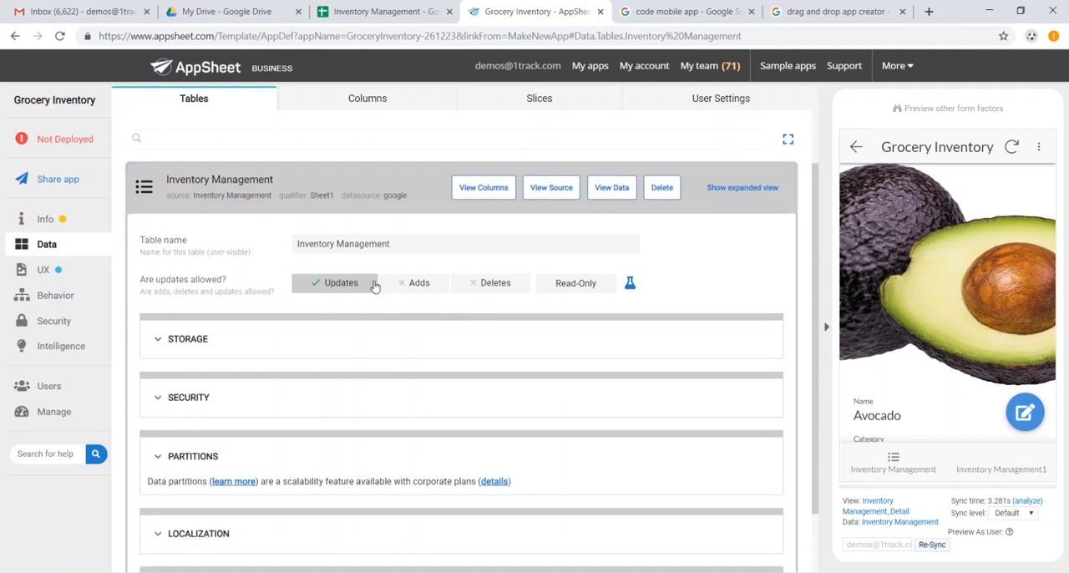
{"action": "left_click", "coordinate": [424, 284]}
{"action": "left_click", "coordinate": [494, 283]}
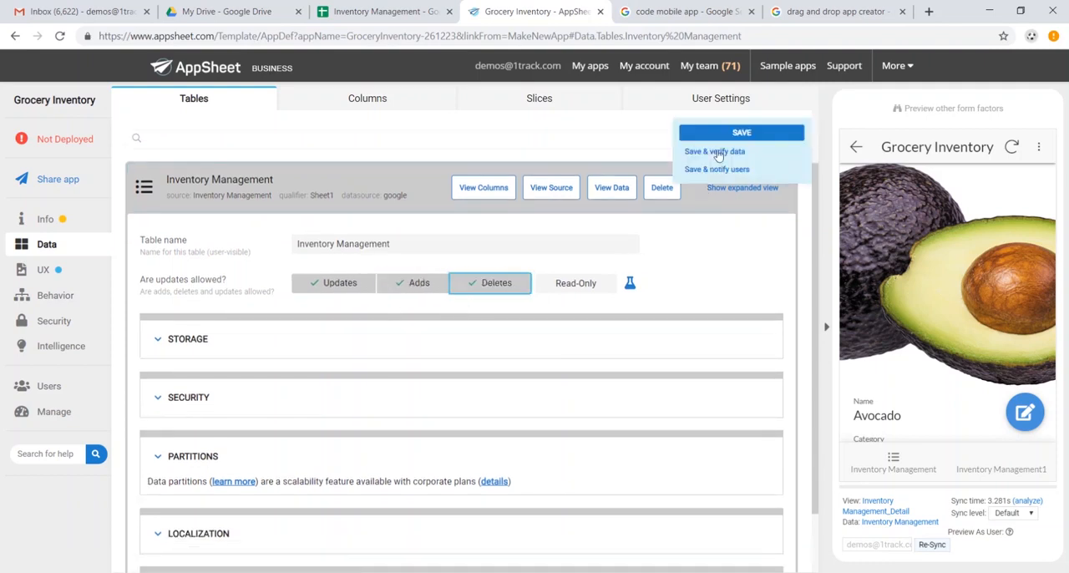
{"action": "left_click", "coordinate": [731, 136]}
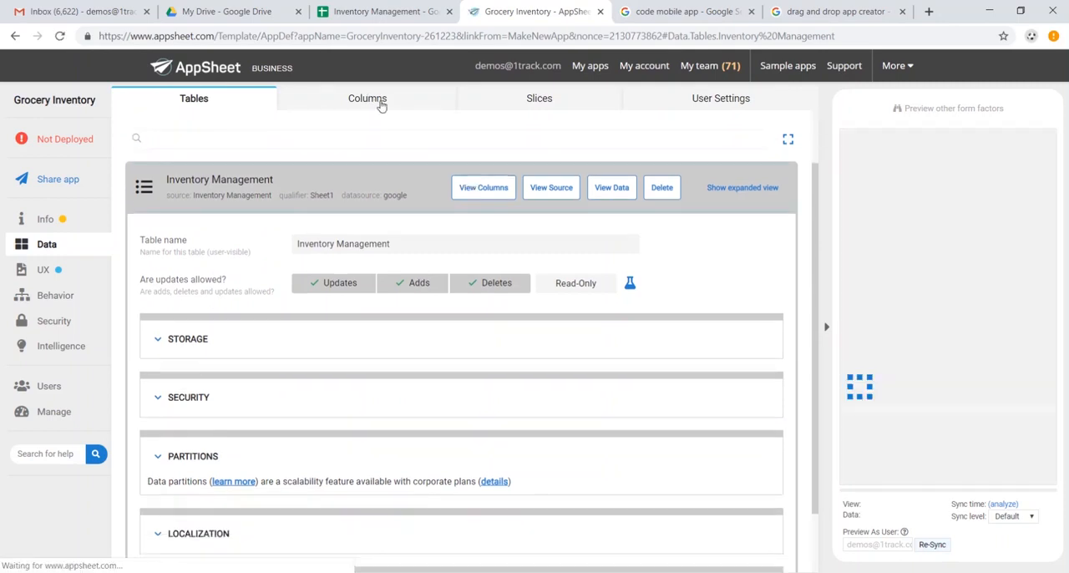
- Review the Inventory Management table's columns, with their data types and key and label settings
{"action": "left_click", "coordinate": [376, 99]}
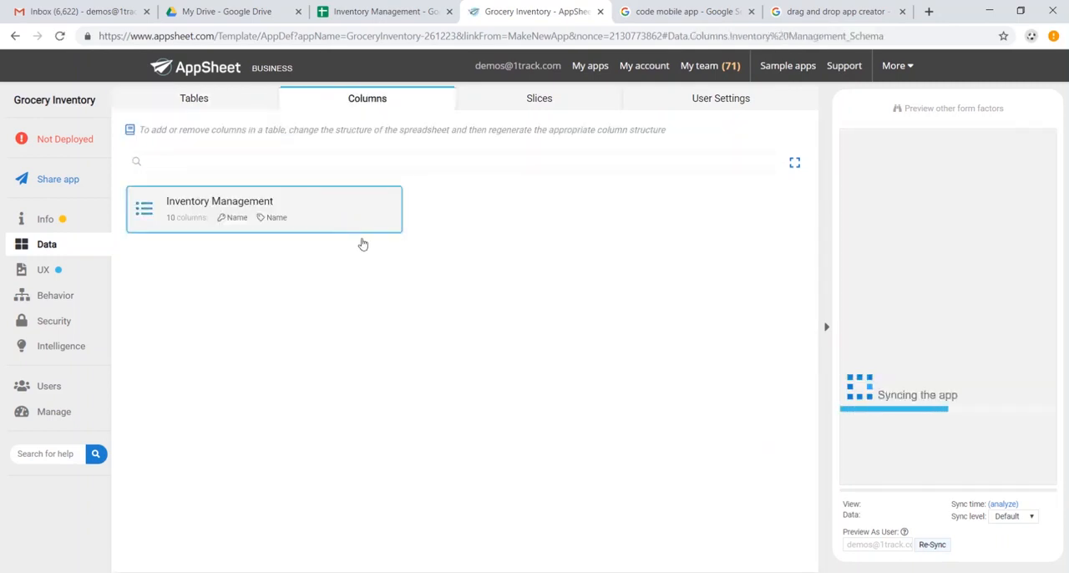
{"action": "left_click", "coordinate": [362, 244]}
{"action": "scroll", "coordinate": [383, 336], "scroll_direction": "down", "scroll_amount": 1}
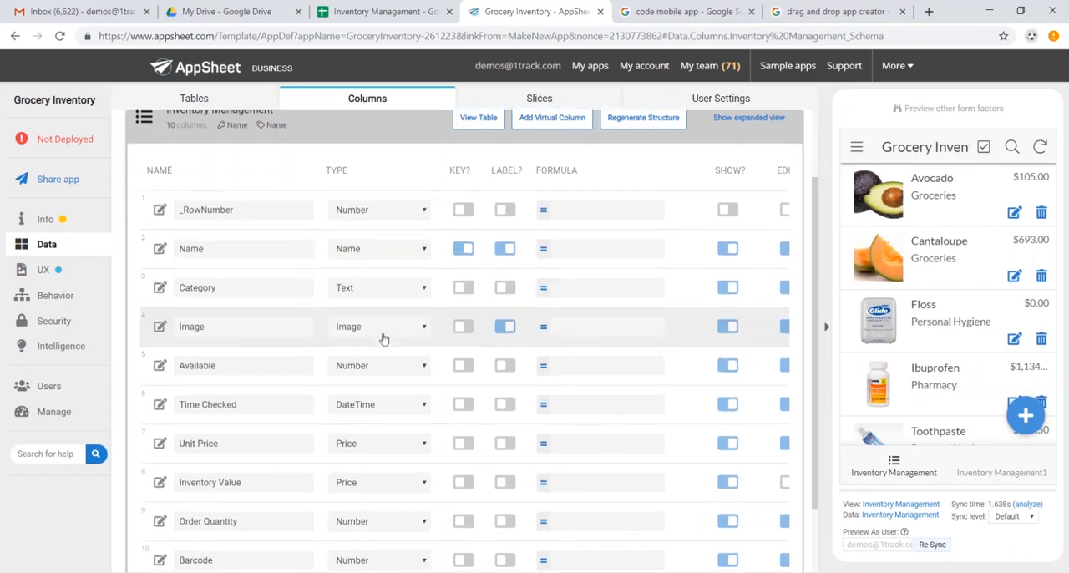
{"action": "scroll", "coordinate": [382, 337], "scroll_direction": "down", "scroll_amount": 1}
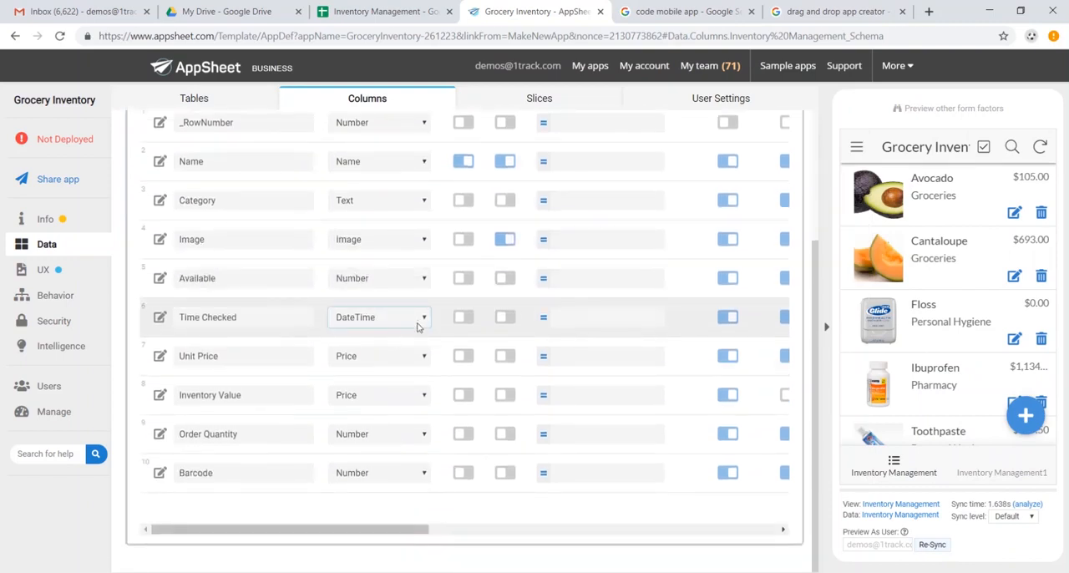
{"action": "scroll", "coordinate": [418, 326], "scroll_direction": "up", "scroll_amount": 2}
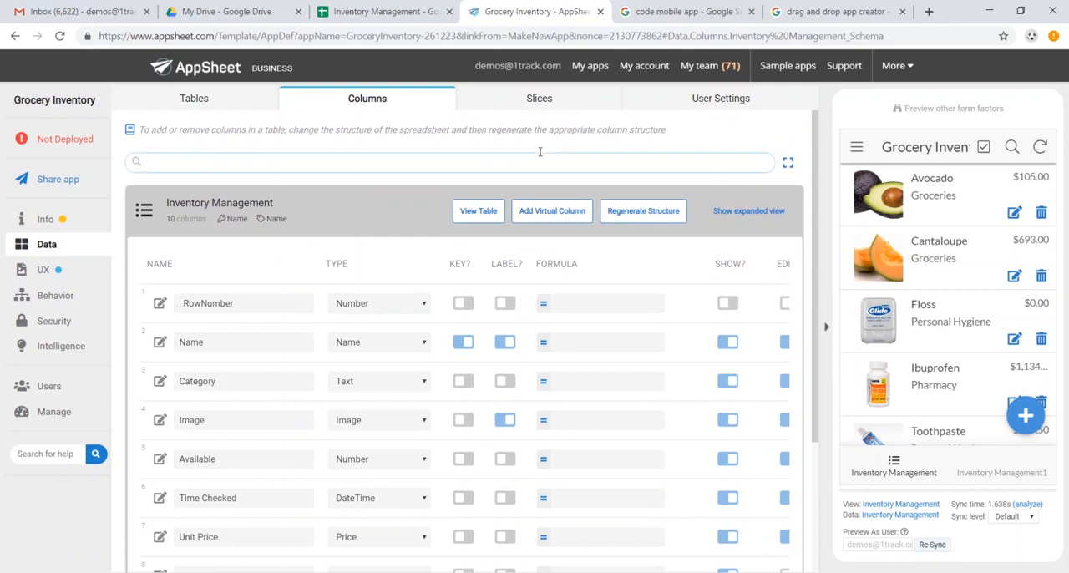
- Create a new slice of the Inventory Management table and name it "Out of Stock"
{"action": "left_click", "coordinate": [533, 103]}
{"action": "left_click", "coordinate": [197, 172]}
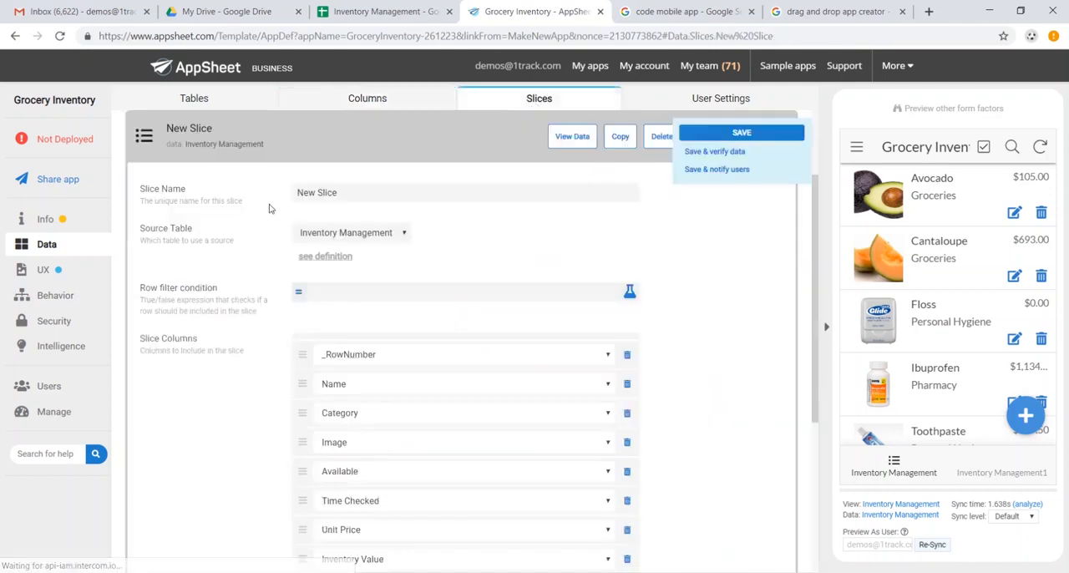
{"action": "left_click_drag", "start_coordinate": [381, 194], "coordinate": [232, 197]}
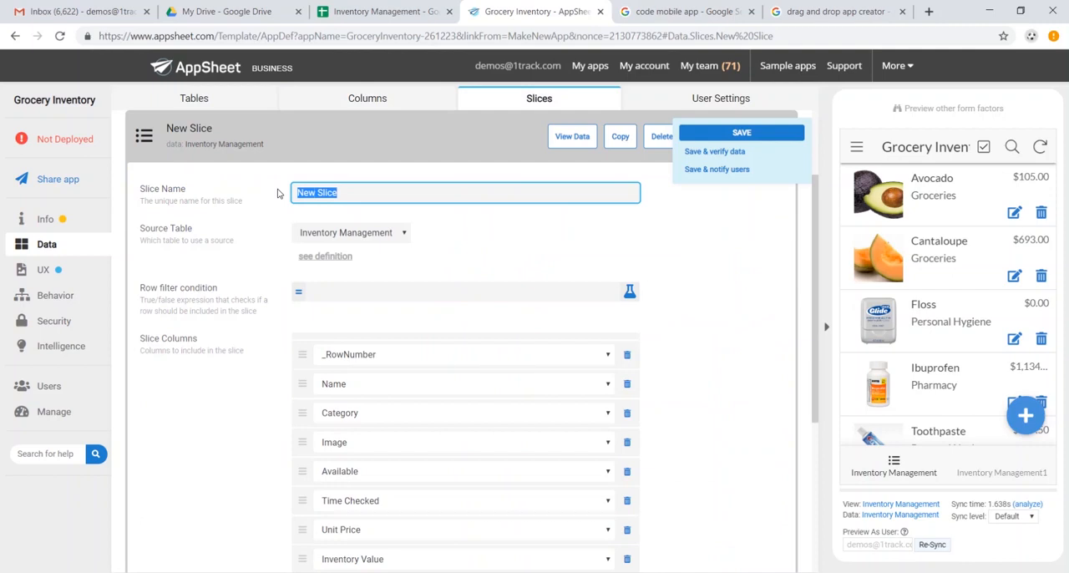
{"action": "type", "text": "Out of Stock"}
- Set the Out of Stock slice's row filter condition to [Available]="0" and save the app
{"action": "left_click", "coordinate": [380, 291]}
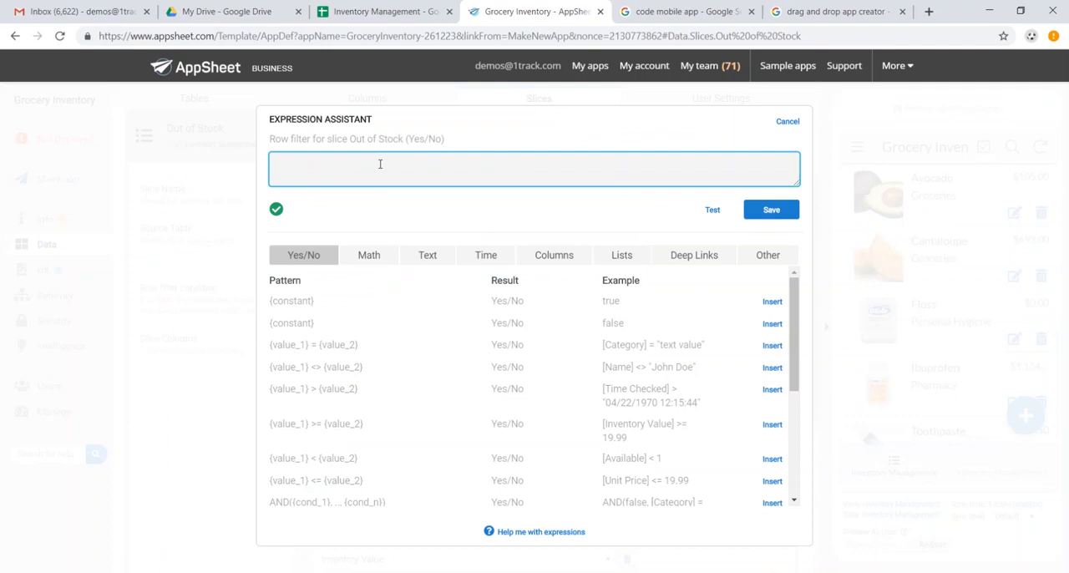
{"action": "type", "text": "[A"}
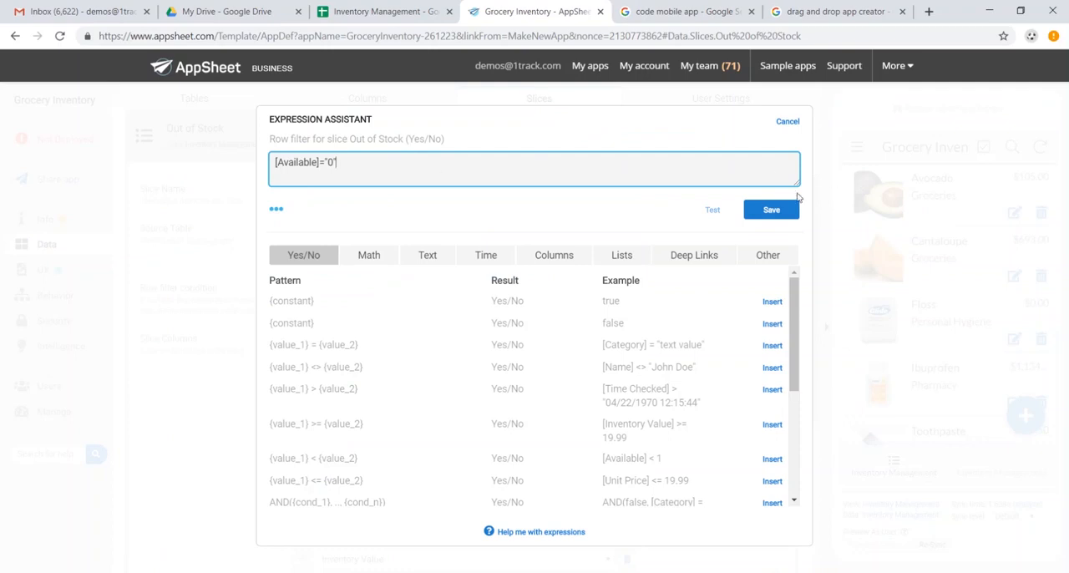
{"action": "type", "text": "\""}
{"action": "left_click", "coordinate": [282, 215]}
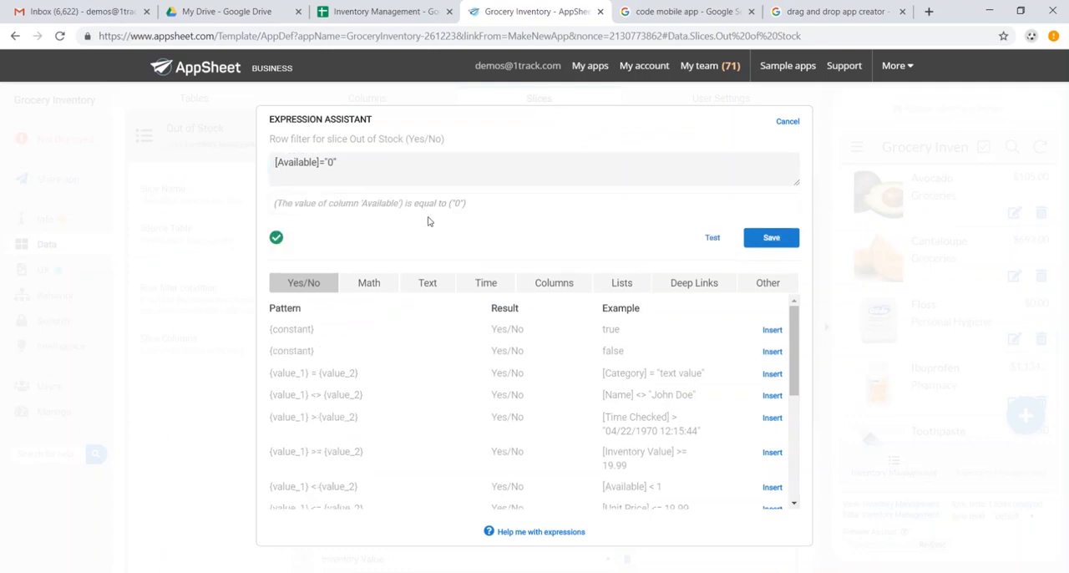
{"action": "left_click", "coordinate": [771, 240]}
{"action": "left_click", "coordinate": [756, 134]}
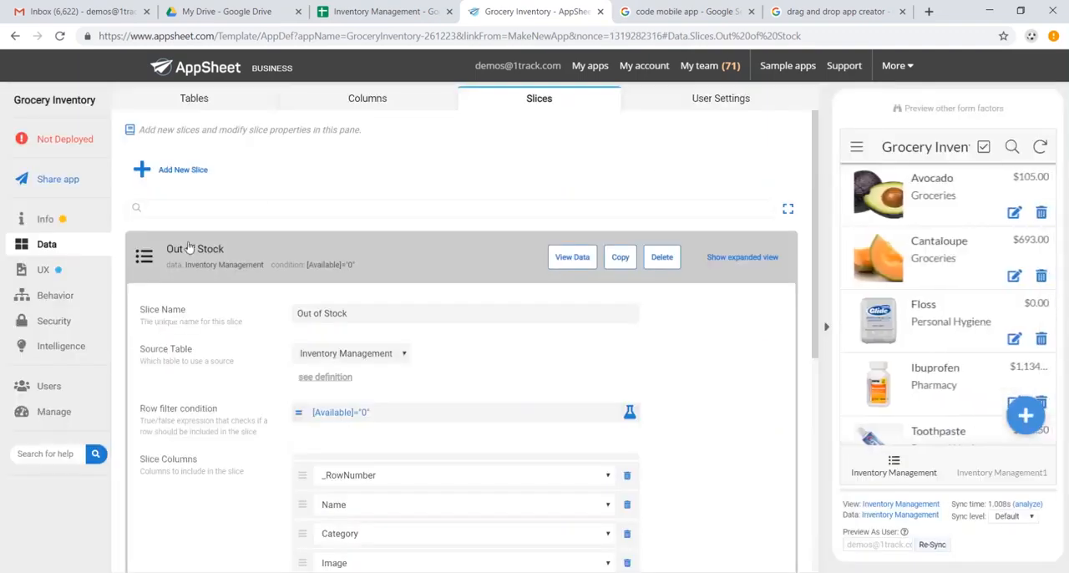
- Open the primary Inventory Management deck view's settings for editing
{"action": "left_click", "coordinate": [74, 277]}
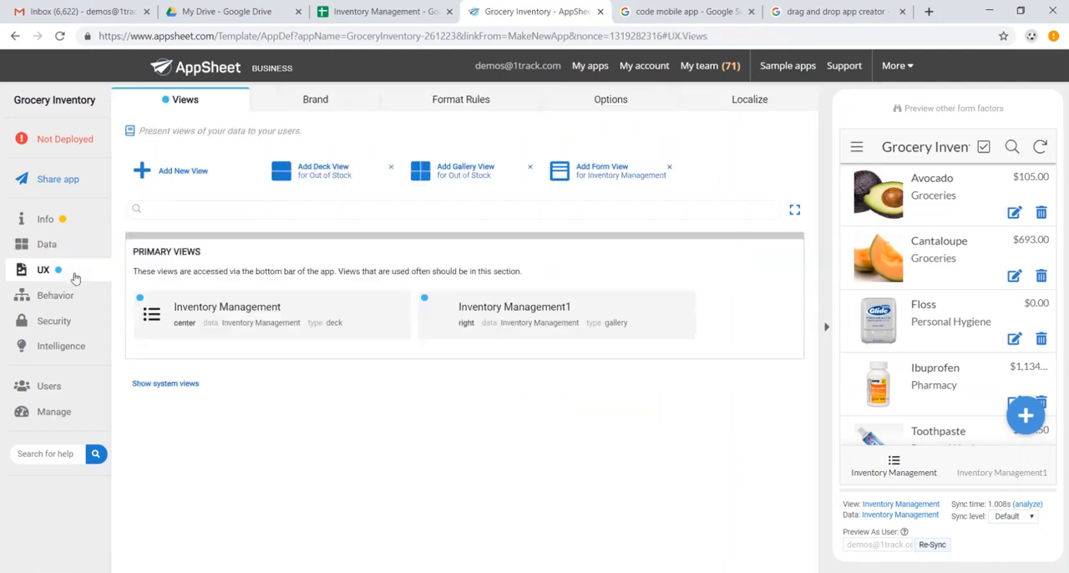
{"action": "left_click", "coordinate": [351, 324]}
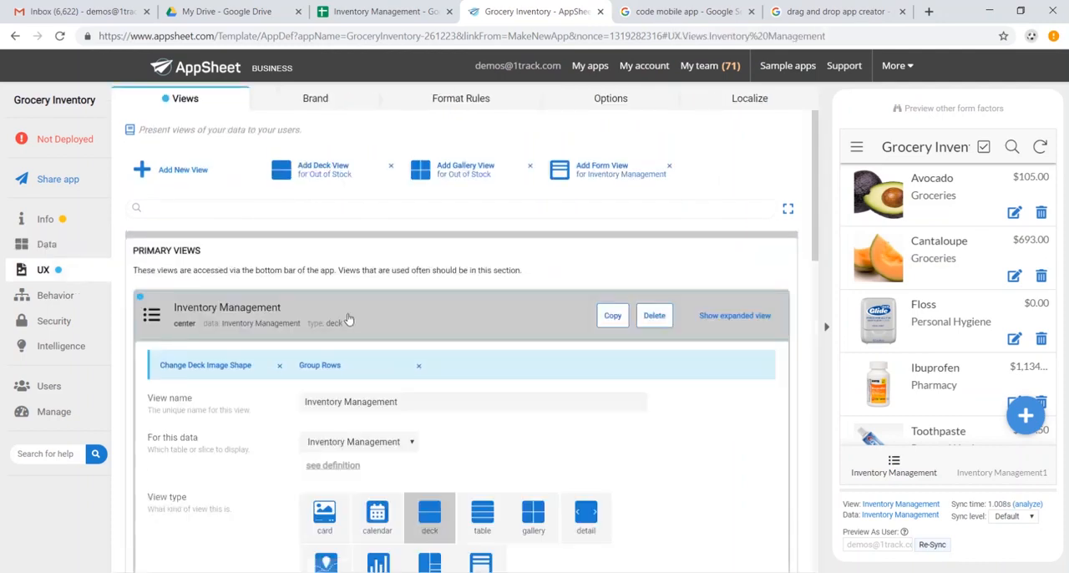
{"action": "scroll", "coordinate": [517, 298], "scroll_direction": "down", "scroll_amount": 1}
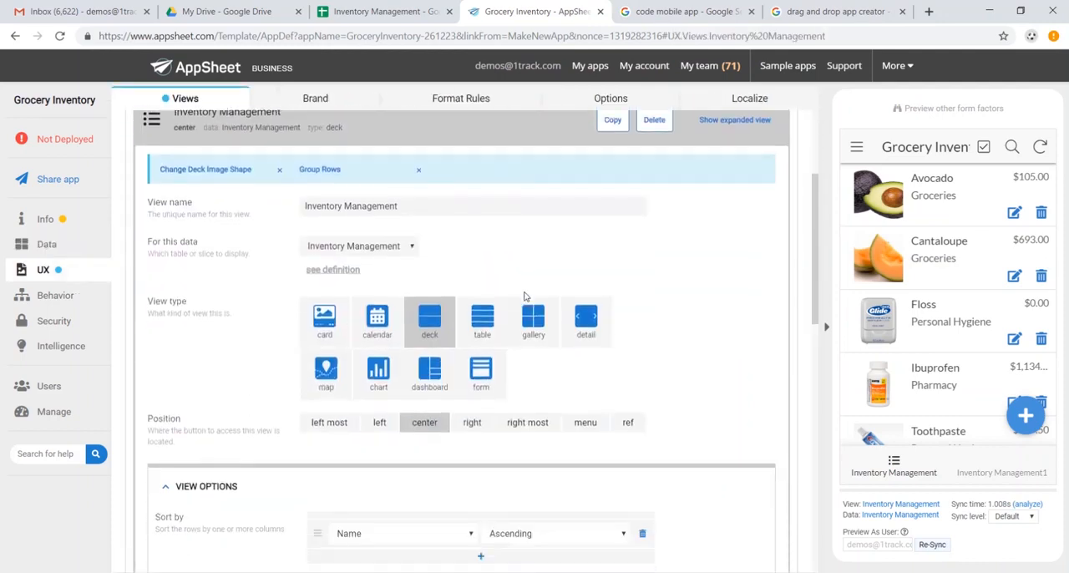
- Try the table type for the Inventory Management view and switch it back to deck
{"action": "left_click", "coordinate": [482, 311]}
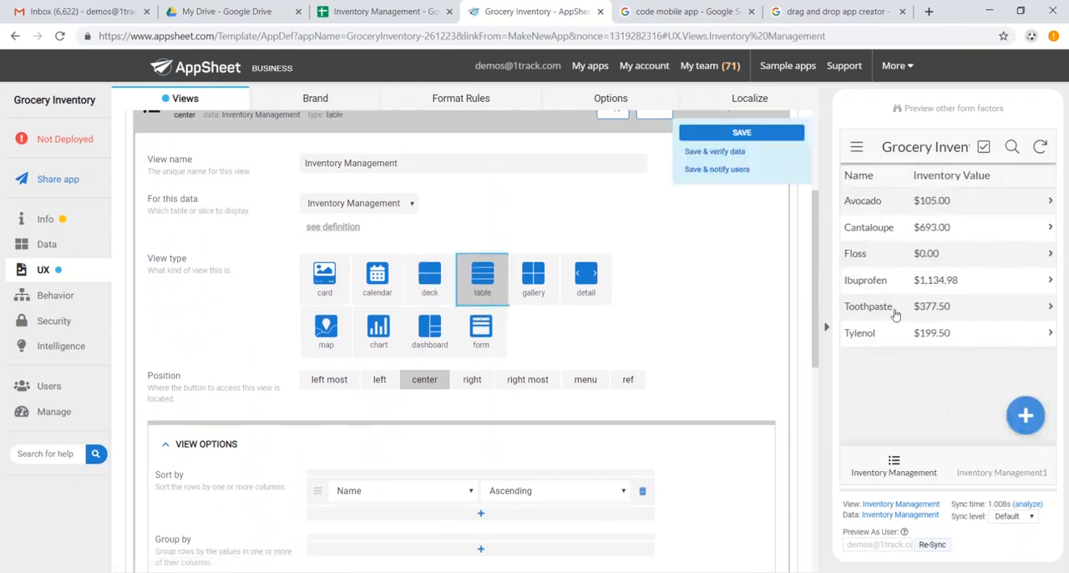
{"action": "left_click", "coordinate": [431, 291]}
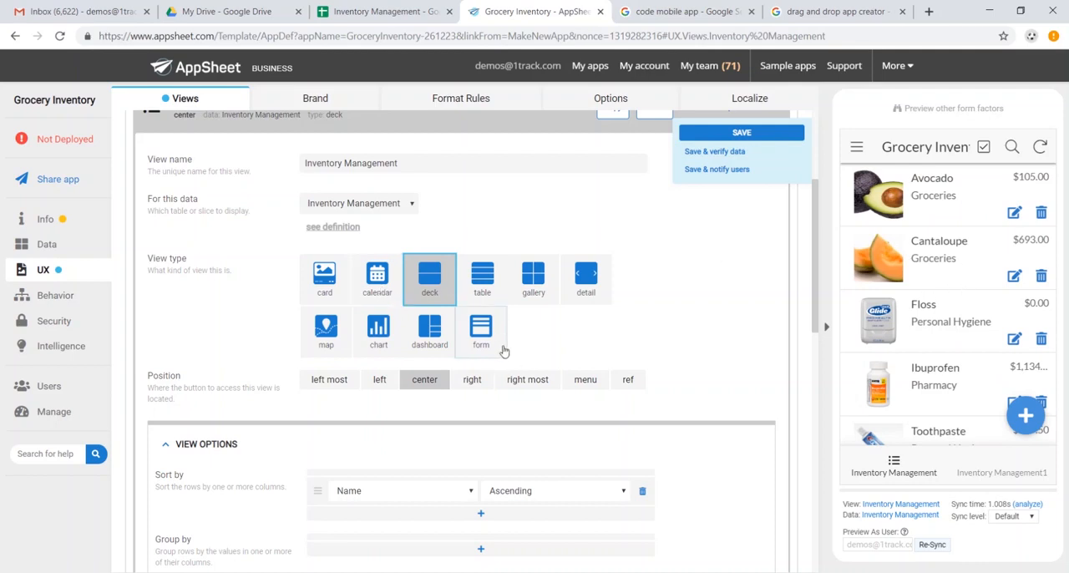
{"action": "scroll", "coordinate": [504, 351], "scroll_direction": "up", "scroll_amount": 2}
- Group the Inventory Management view's rows by Category in ascending order and check the grouping in the app preview
{"action": "scroll", "coordinate": [506, 265], "scroll_direction": "down", "scroll_amount": 4}
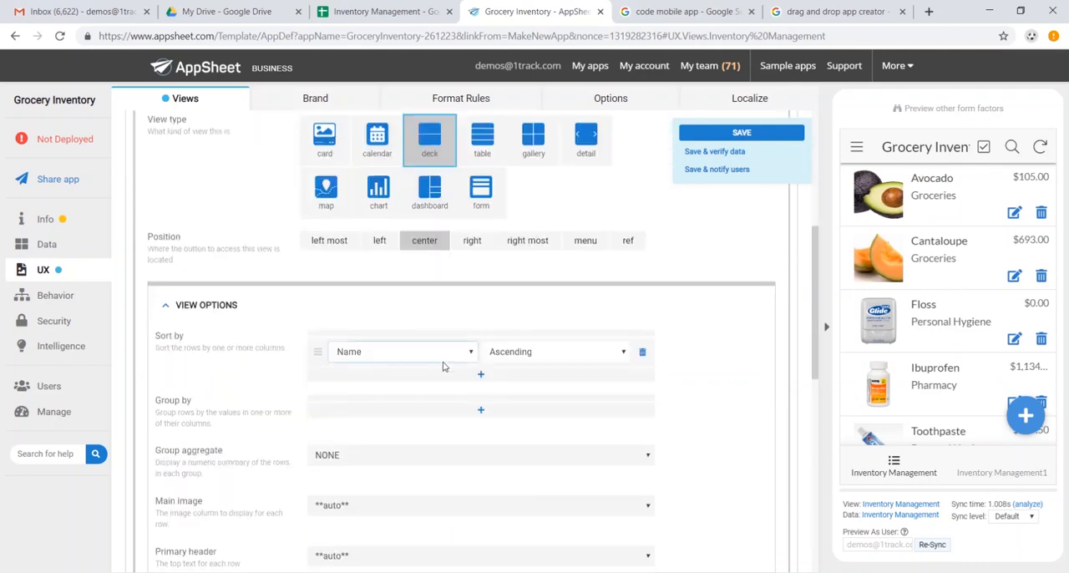
{"action": "left_click", "coordinate": [480, 409]}
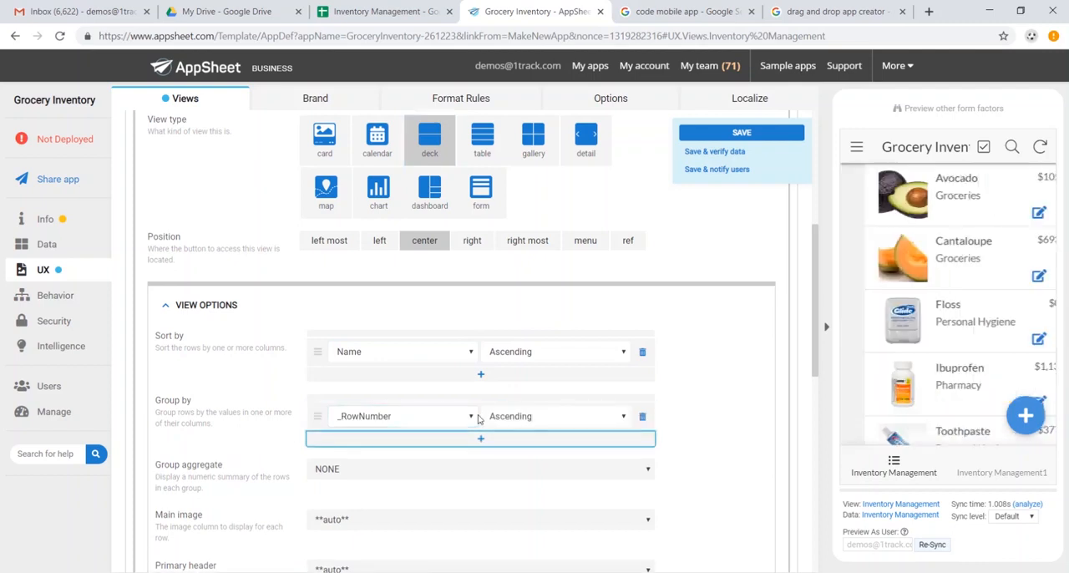
{"action": "left_click", "coordinate": [473, 417]}
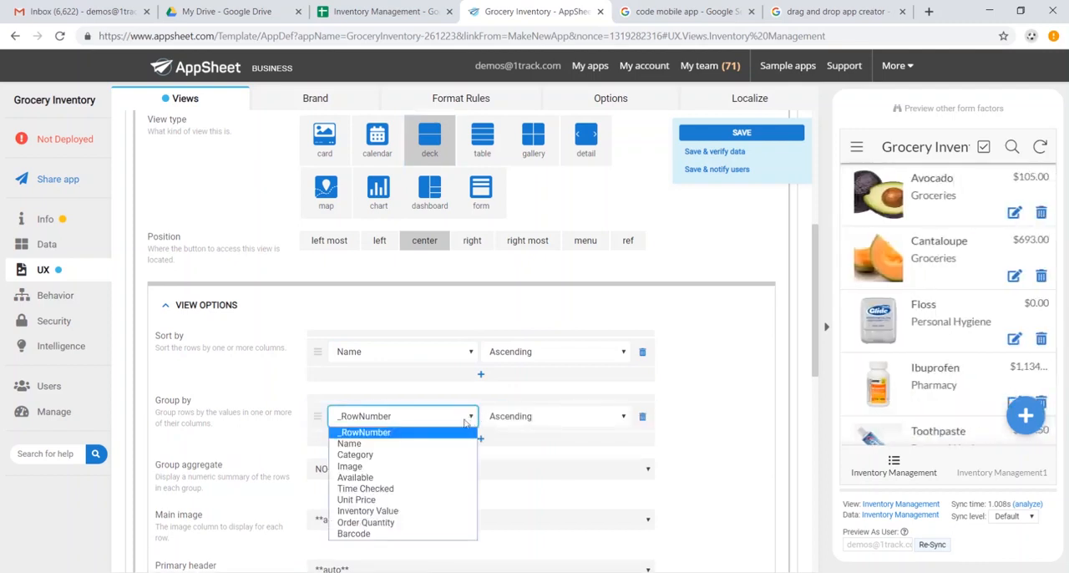
{"action": "left_click", "coordinate": [444, 455]}
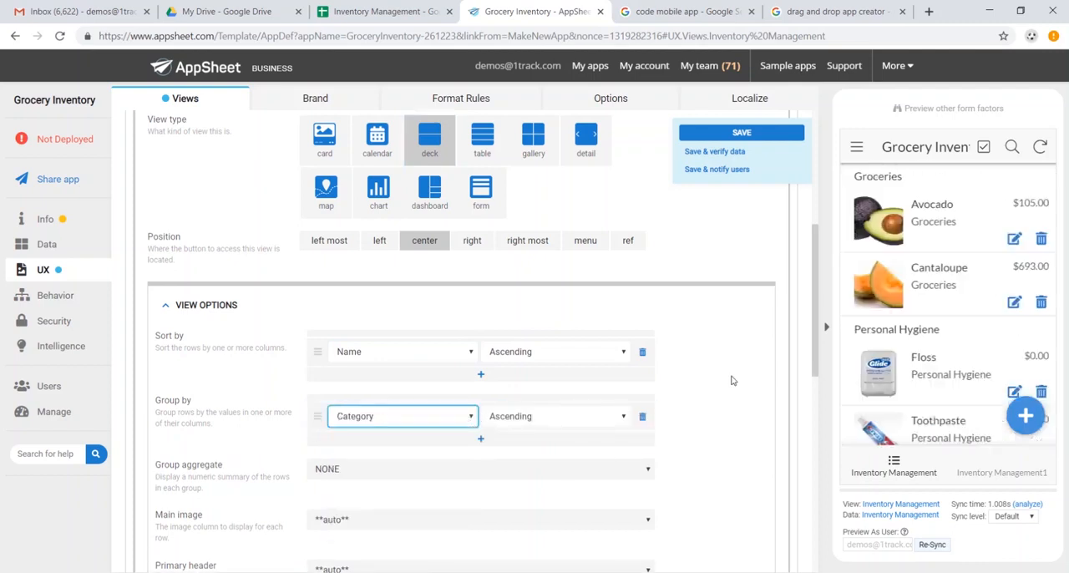
{"action": "scroll", "coordinate": [918, 233], "scroll_direction": "down", "scroll_amount": 1}
{"action": "scroll", "coordinate": [917, 234], "scroll_direction": "down", "scroll_amount": 3}
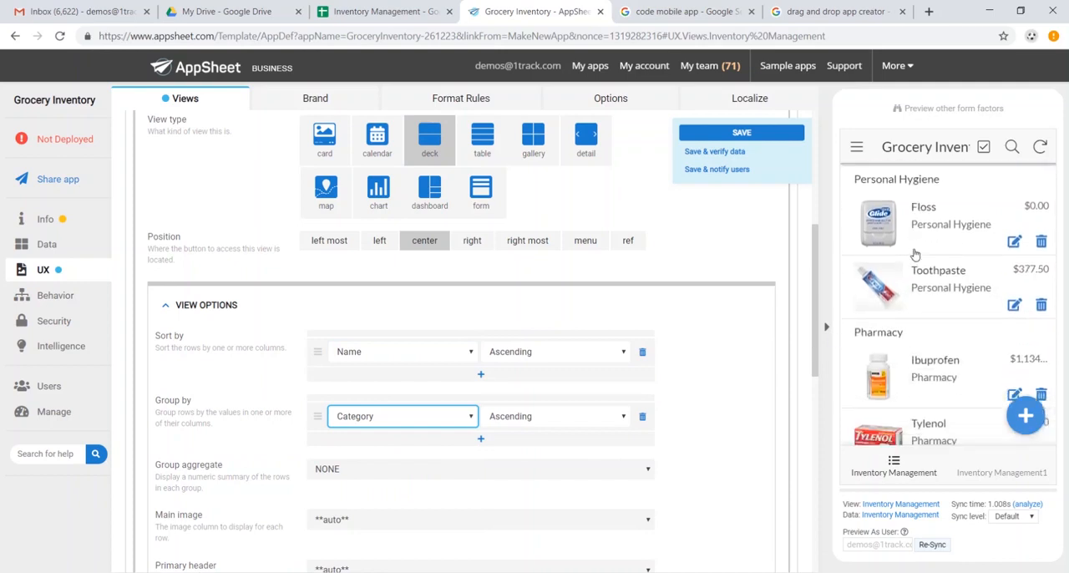
{"action": "scroll", "coordinate": [921, 331], "scroll_direction": "up", "scroll_amount": 3}
{"action": "scroll", "coordinate": [921, 330], "scroll_direction": "up", "scroll_amount": 1}
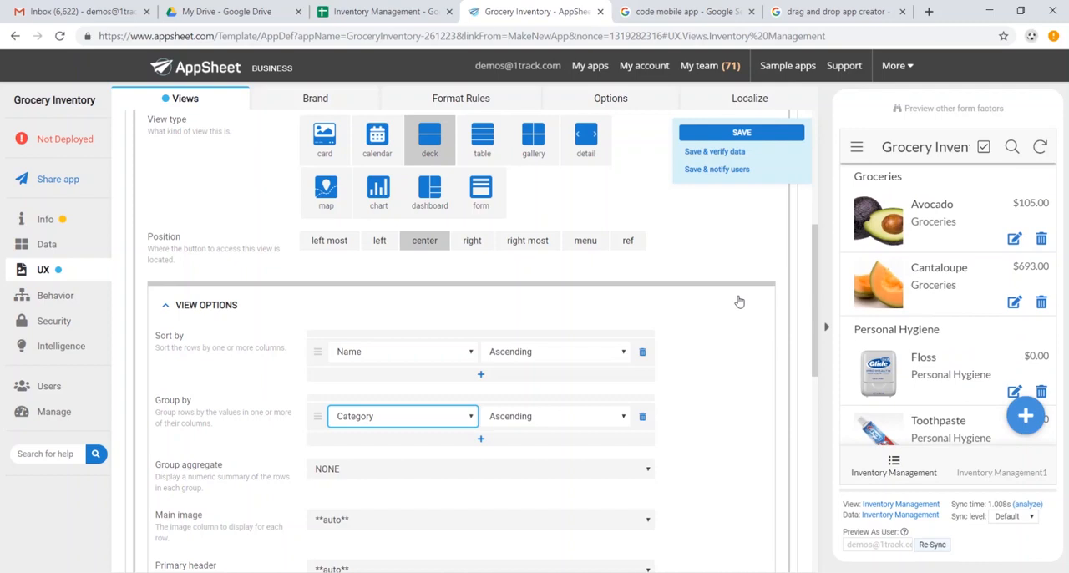
- Change the Inventory Management1 view's type to form and check its entry fields in the app preview
{"action": "scroll", "coordinate": [644, 279], "scroll_direction": "up", "scroll_amount": 3}
{"action": "left_click", "coordinate": [401, 238]}
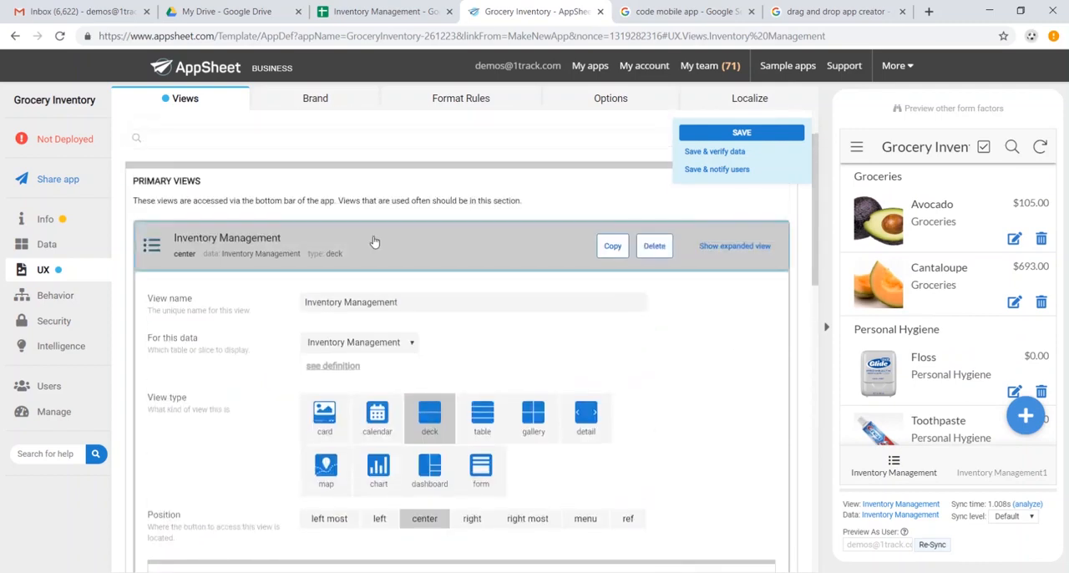
{"action": "left_click", "coordinate": [582, 313]}
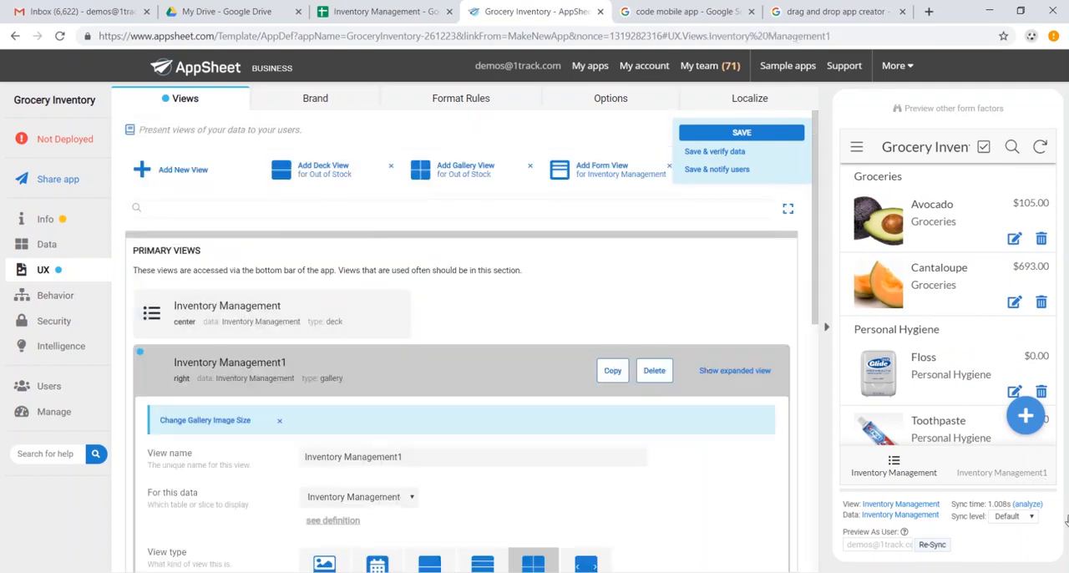
{"action": "scroll", "coordinate": [489, 468], "scroll_direction": "down", "scroll_amount": 2}
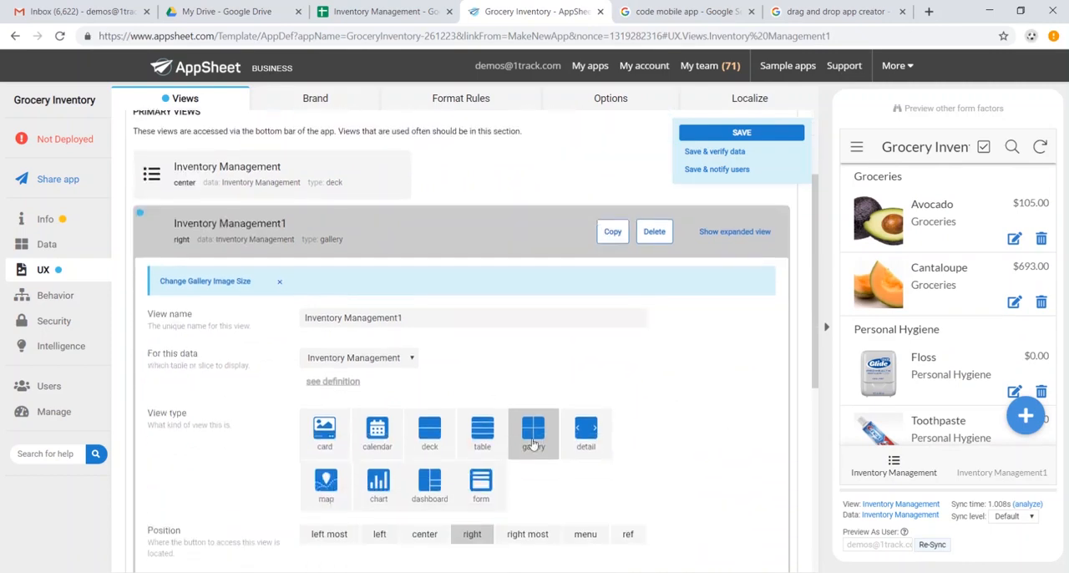
{"action": "left_click", "coordinate": [488, 491]}
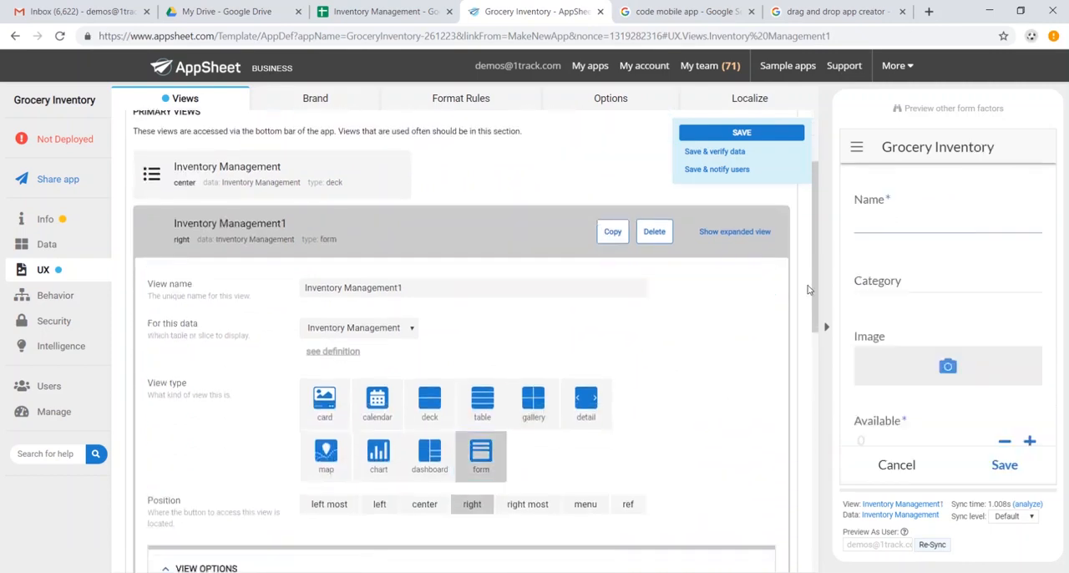
{"action": "scroll", "coordinate": [917, 230], "scroll_direction": "down", "scroll_amount": 6}
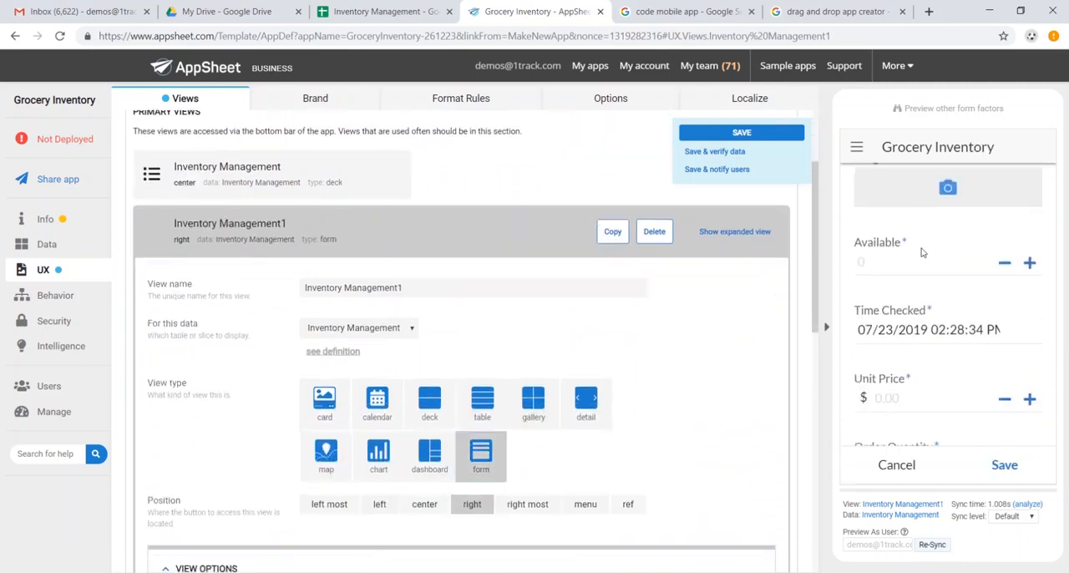
{"action": "scroll", "coordinate": [939, 283], "scroll_direction": "up", "scroll_amount": 5}
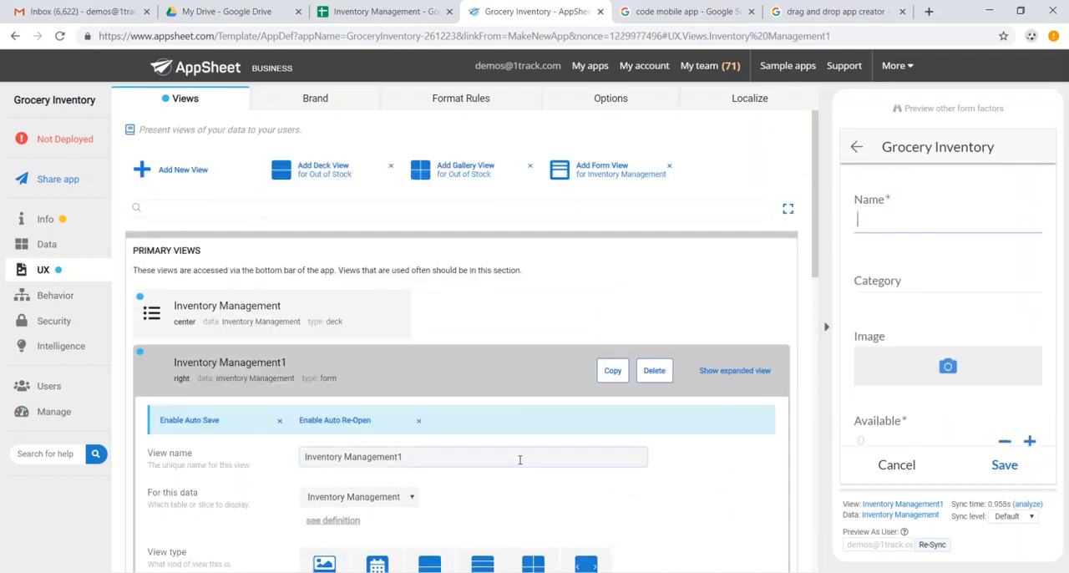
- Rename the Inventory Management1 form view as "New SKU" and save the app
{"action": "left_click", "coordinate": [519, 459]}
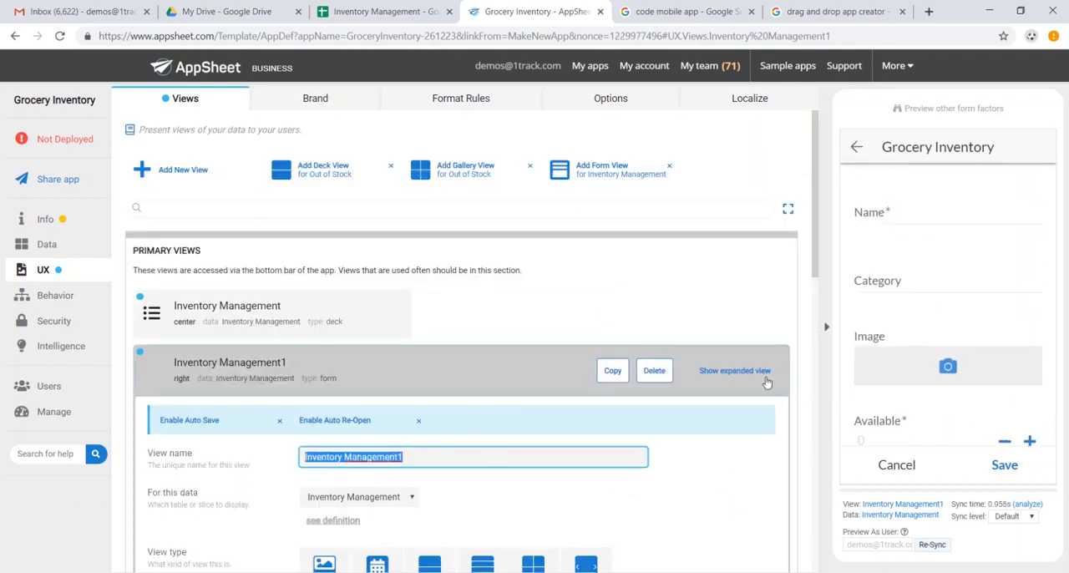
{"action": "type", "text": "New SKU"}
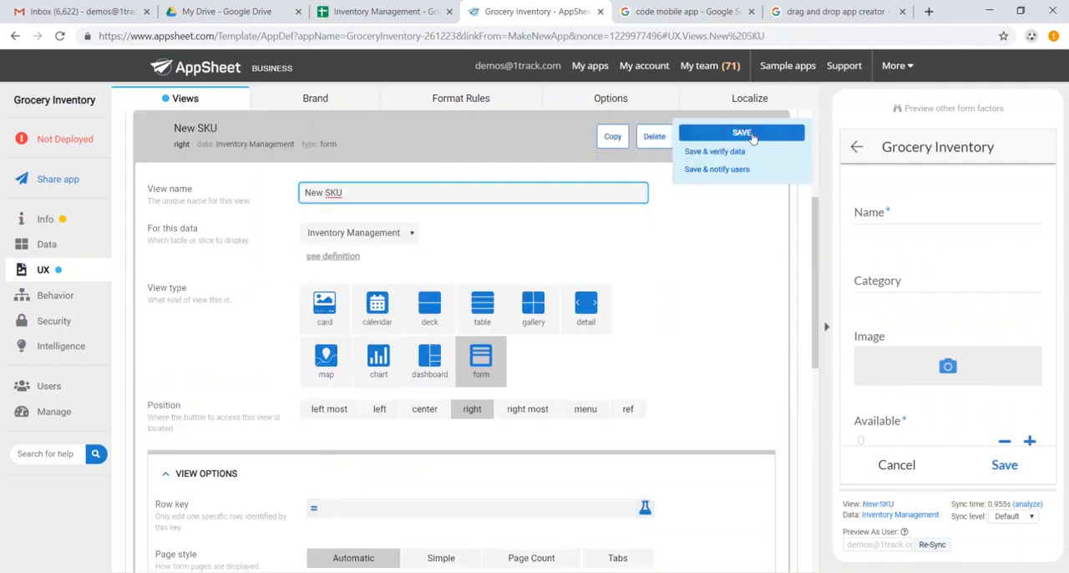
{"action": "left_click", "coordinate": [757, 140]}
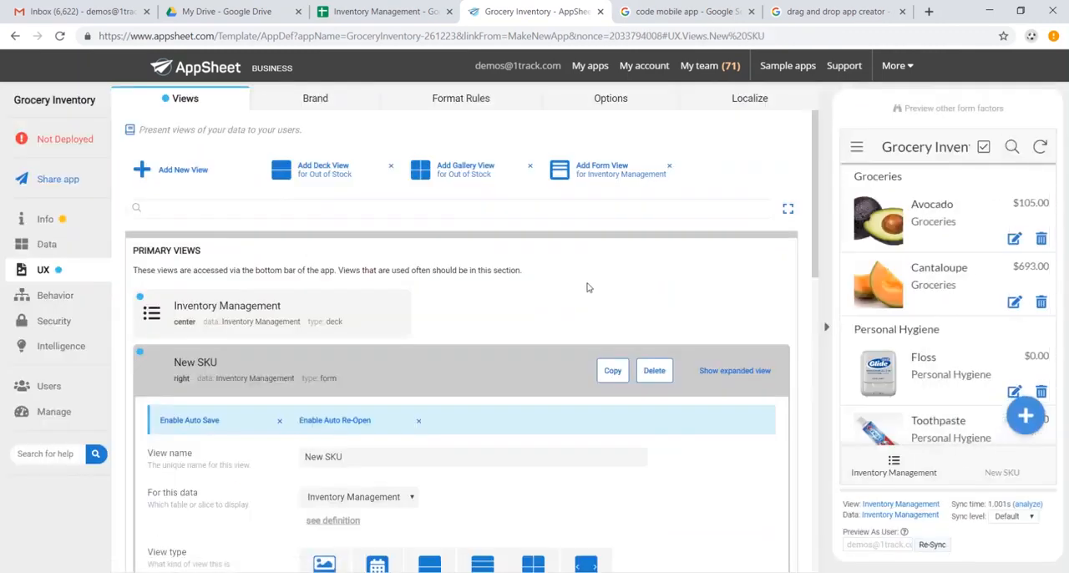
- Give the New SKU view the outlined soccer ball icon in its display settings and save the app
{"action": "scroll", "coordinate": [551, 291], "scroll_direction": "down", "scroll_amount": 7}
{"action": "scroll", "coordinate": [341, 349], "scroll_direction": "down", "scroll_amount": 2}
{"action": "left_click", "coordinate": [215, 361]}
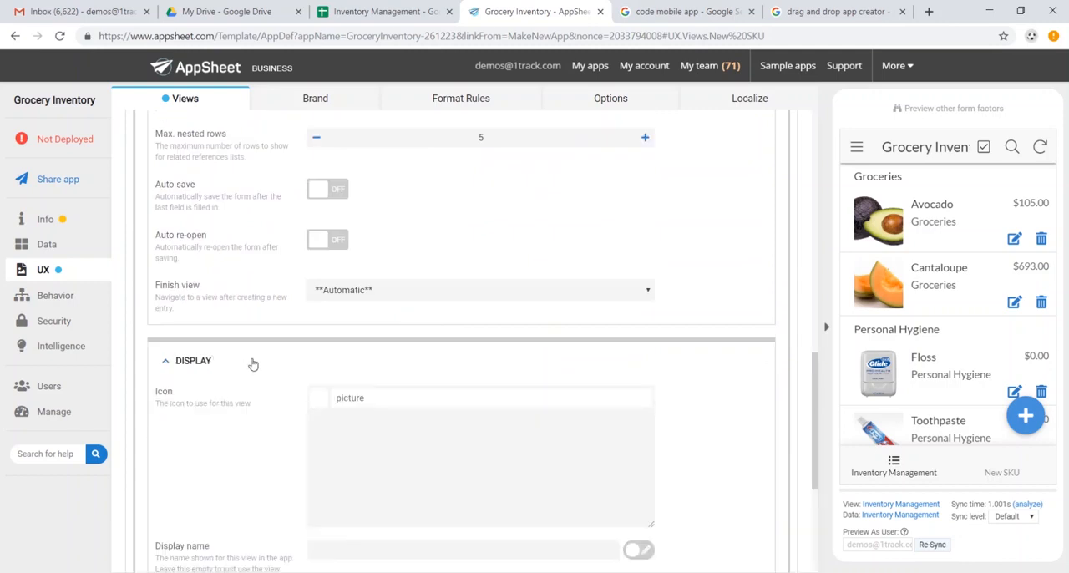
{"action": "scroll", "coordinate": [365, 376], "scroll_direction": "down", "scroll_amount": 1}
{"action": "scroll", "coordinate": [365, 376], "scroll_direction": "down", "scroll_amount": 1}
{"action": "scroll", "coordinate": [365, 375], "scroll_direction": "up", "scroll_amount": 1}
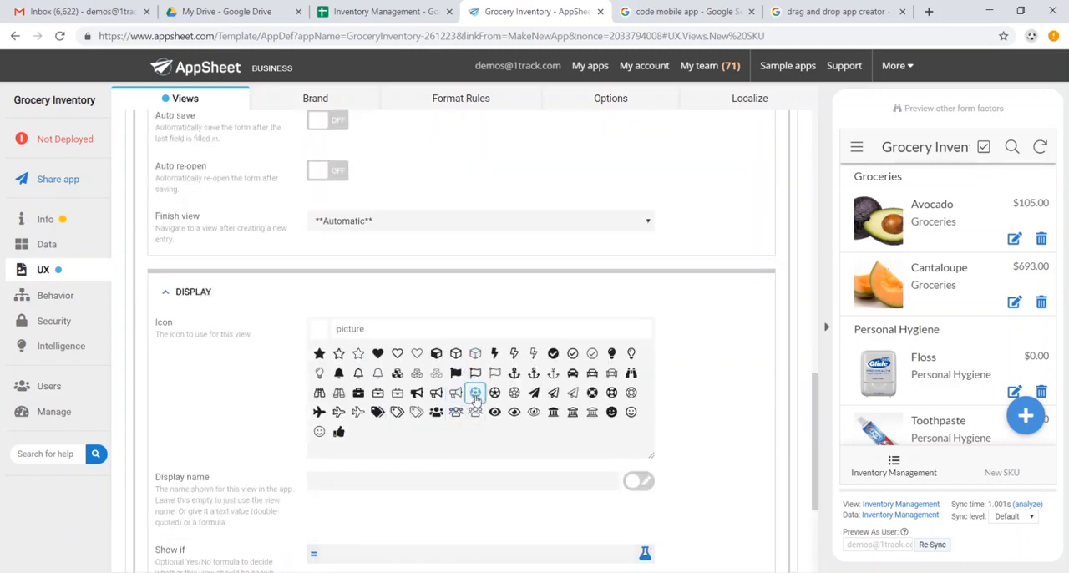
{"action": "left_click", "coordinate": [475, 391]}
{"action": "left_click", "coordinate": [741, 132]}
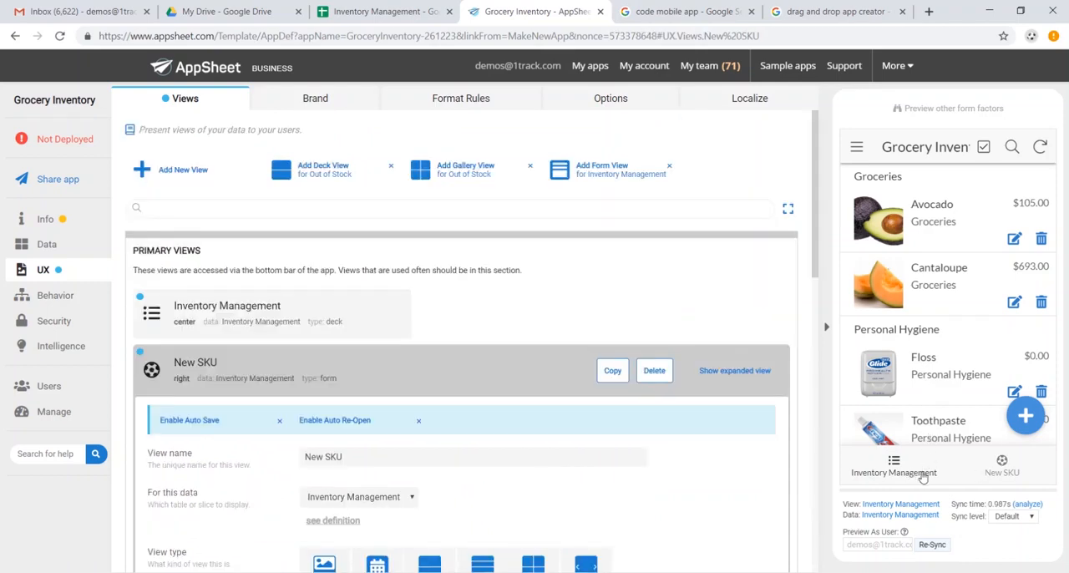
- Look over the preview app's side menu, and the editor's branding and format rule settings
{"action": "left_click", "coordinate": [856, 149]}
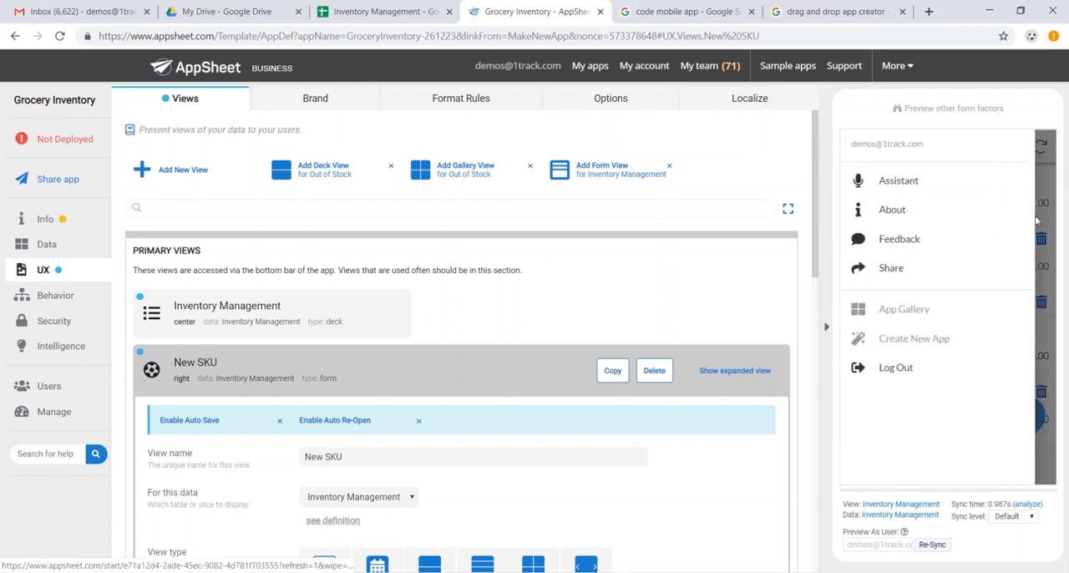
{"action": "left_click", "coordinate": [1044, 229]}
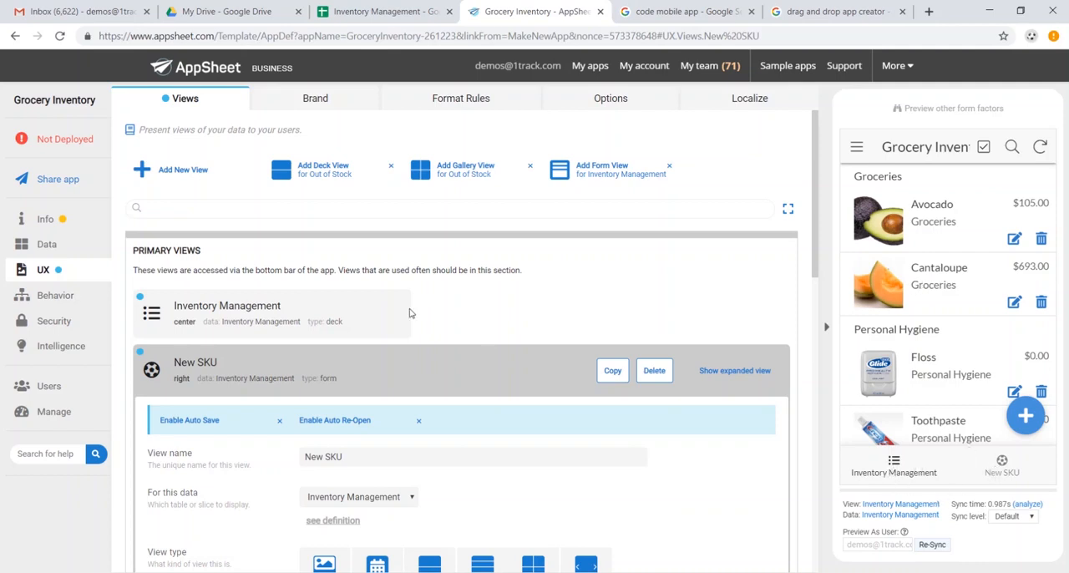
{"action": "left_click", "coordinate": [336, 107]}
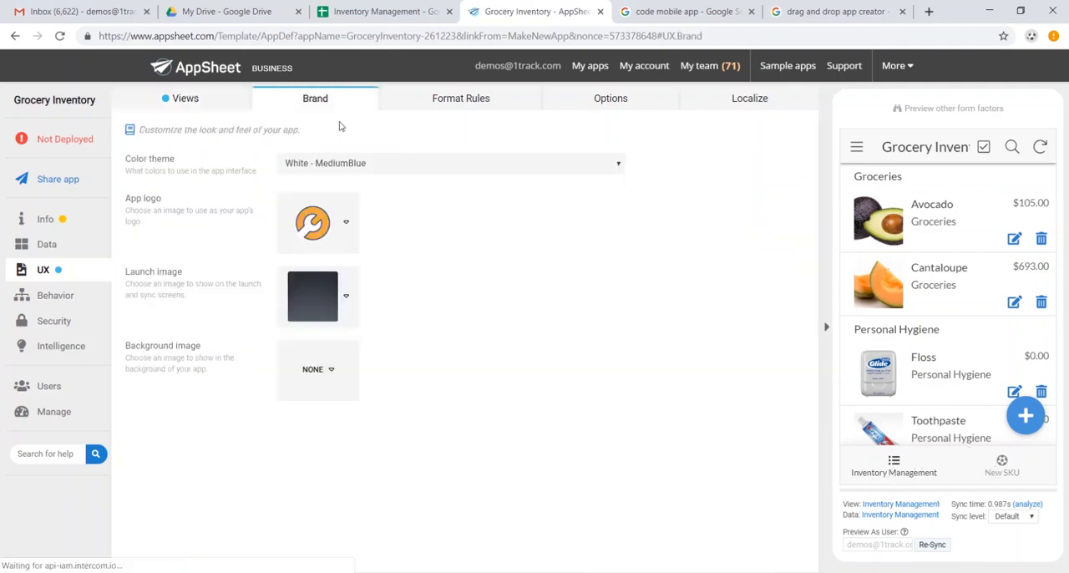
{"action": "left_click", "coordinate": [478, 107]}
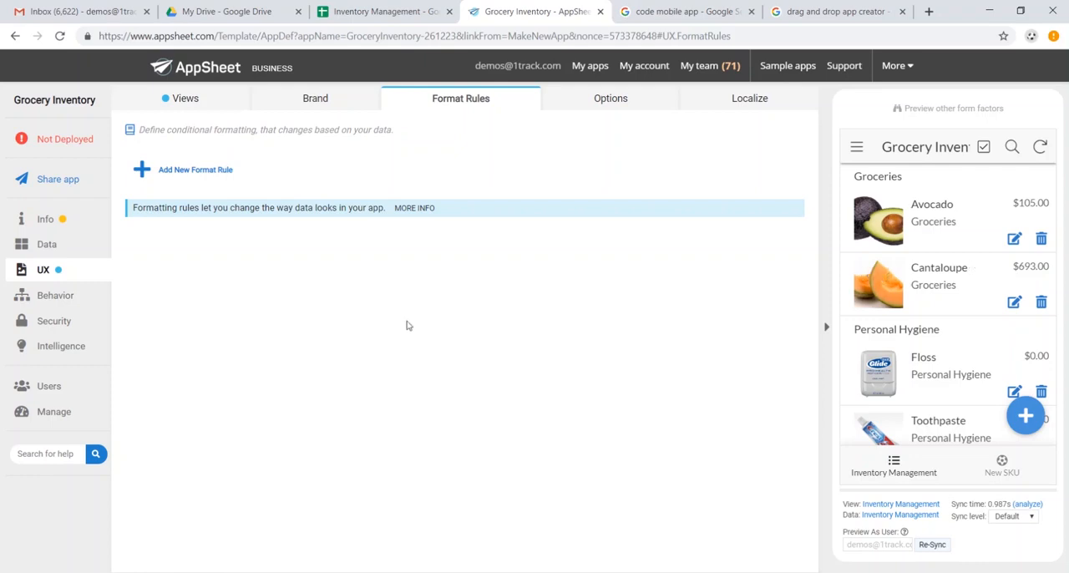
- Create an action named "Add Order Quantity" for the Inventory Management table that sets the Available column
{"action": "left_click", "coordinate": [57, 295]}
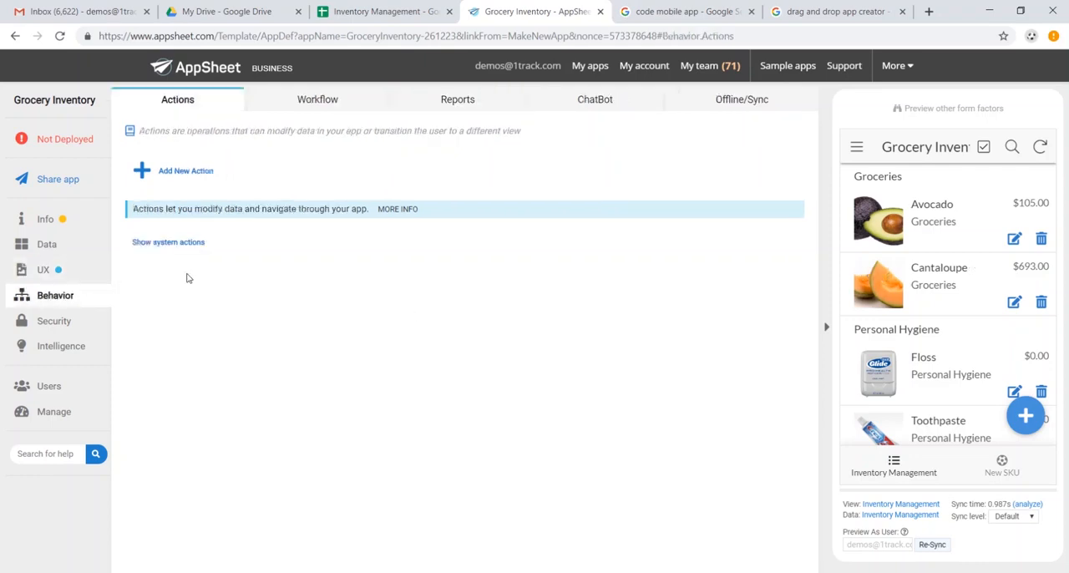
{"action": "left_click", "coordinate": [192, 175]}
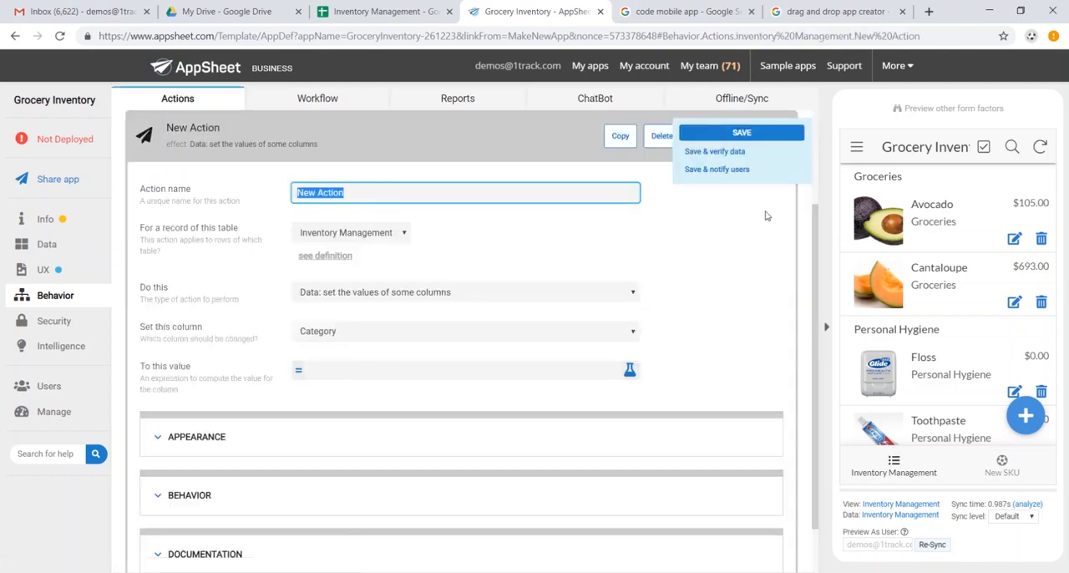
{"action": "type", "text": "Add Order Quantity"}
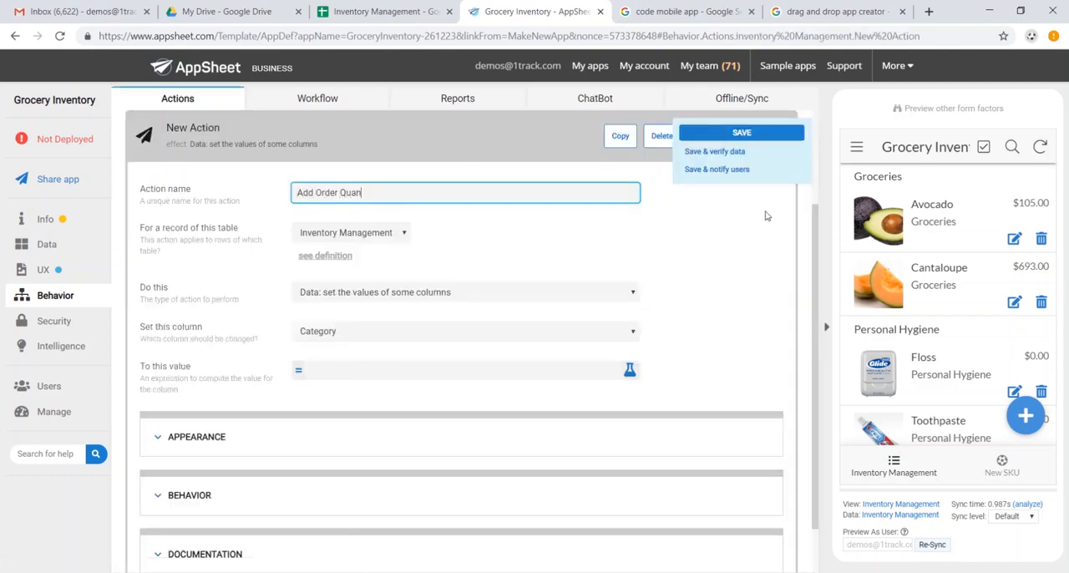
{"action": "left_click", "coordinate": [482, 332]}
{"action": "left_click", "coordinate": [452, 368]}
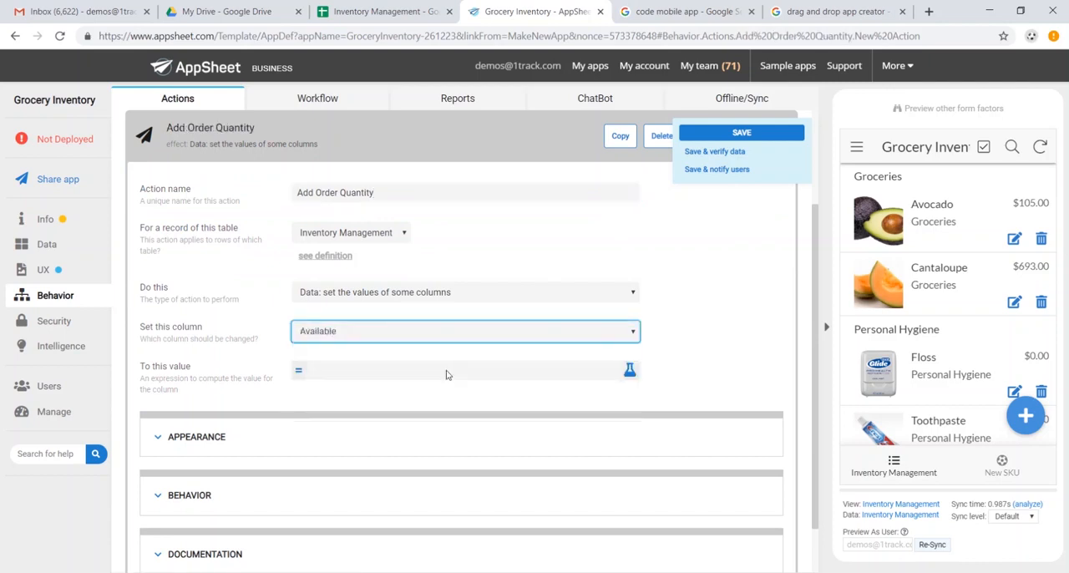
- Set the action's new value for the Available column to [Order Quantity]+[Available] and save the app
{"action": "left_click", "coordinate": [365, 371]}
{"action": "left_click", "coordinate": [479, 171]}
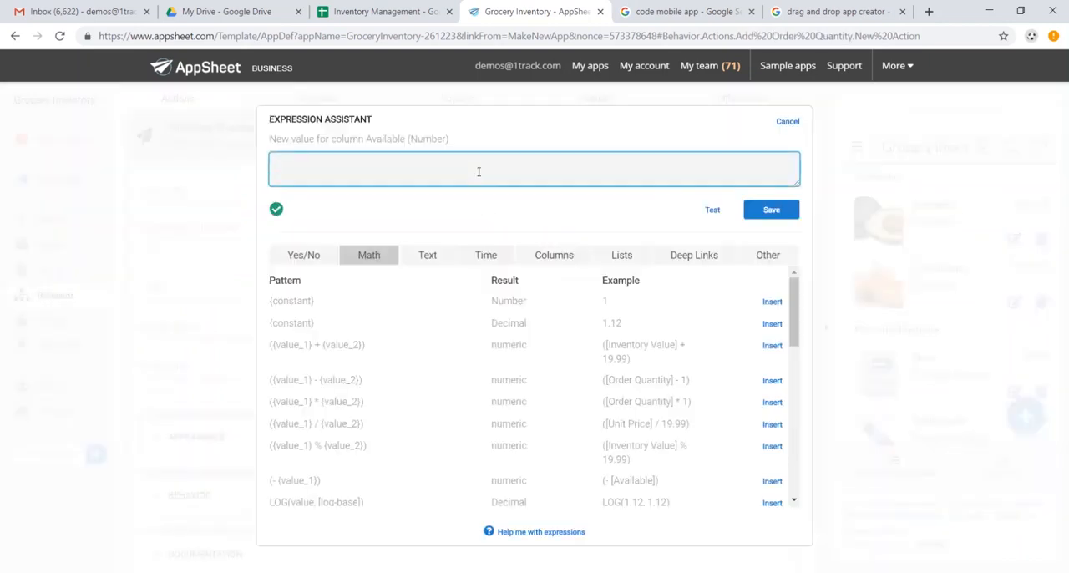
{"action": "type", "text": "[Order Quantity]+[Available"}
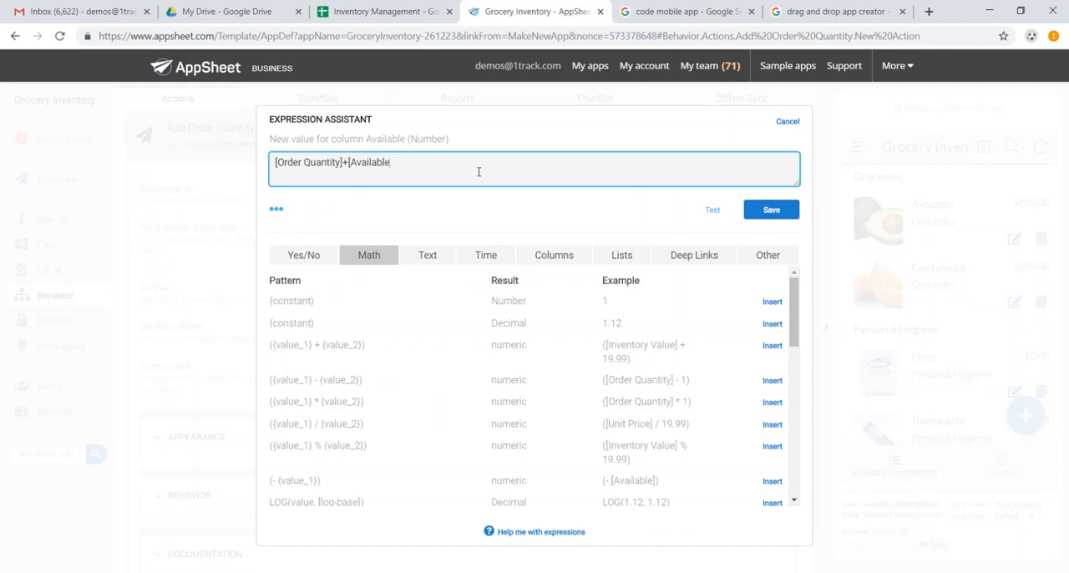
{"action": "type", "text": "]"}
{"action": "left_click", "coordinate": [275, 212]}
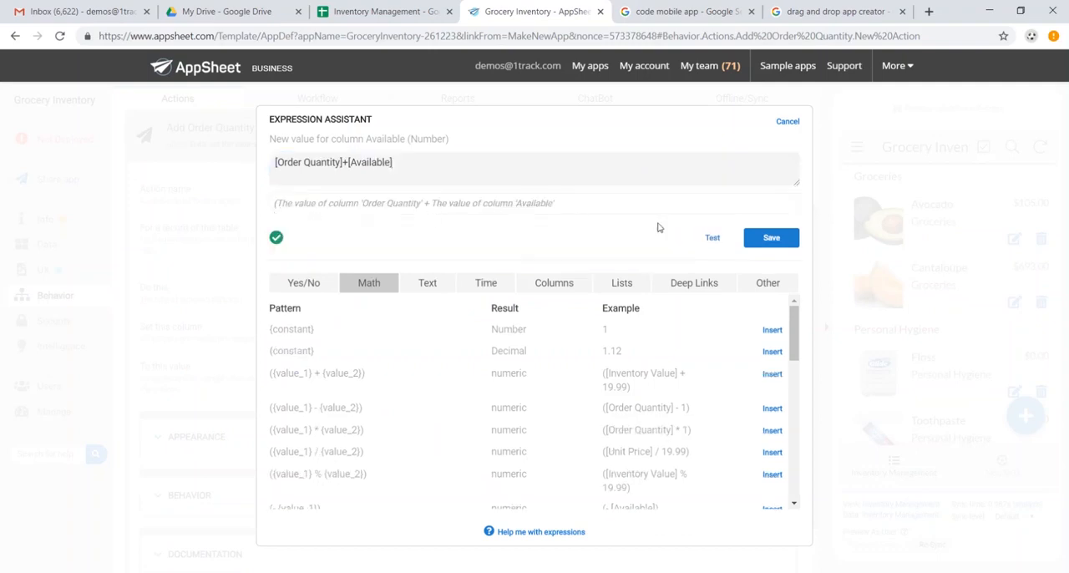
{"action": "left_click", "coordinate": [770, 238]}
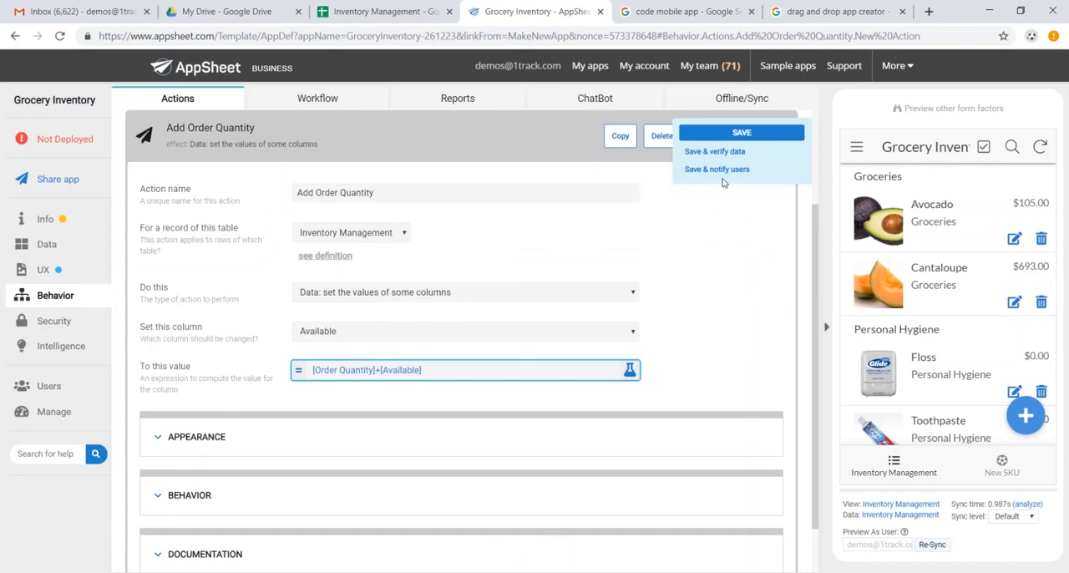
{"action": "left_click", "coordinate": [737, 136]}
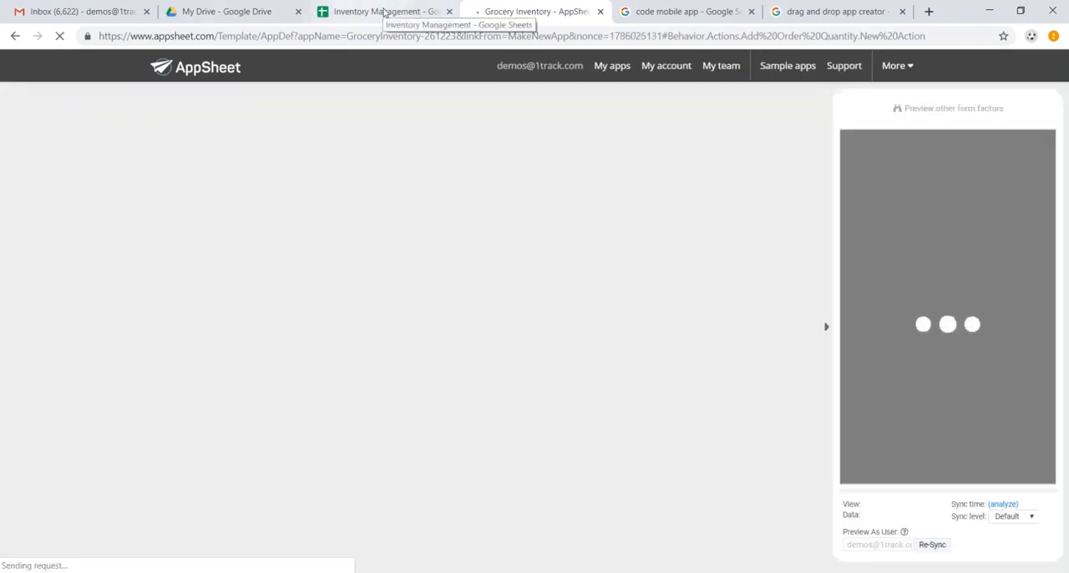
- Check the Avocado row's Available value in the Inventory Management Google Sheet, and return to the AppSheet editor
{"action": "left_click", "coordinate": [380, 12]}
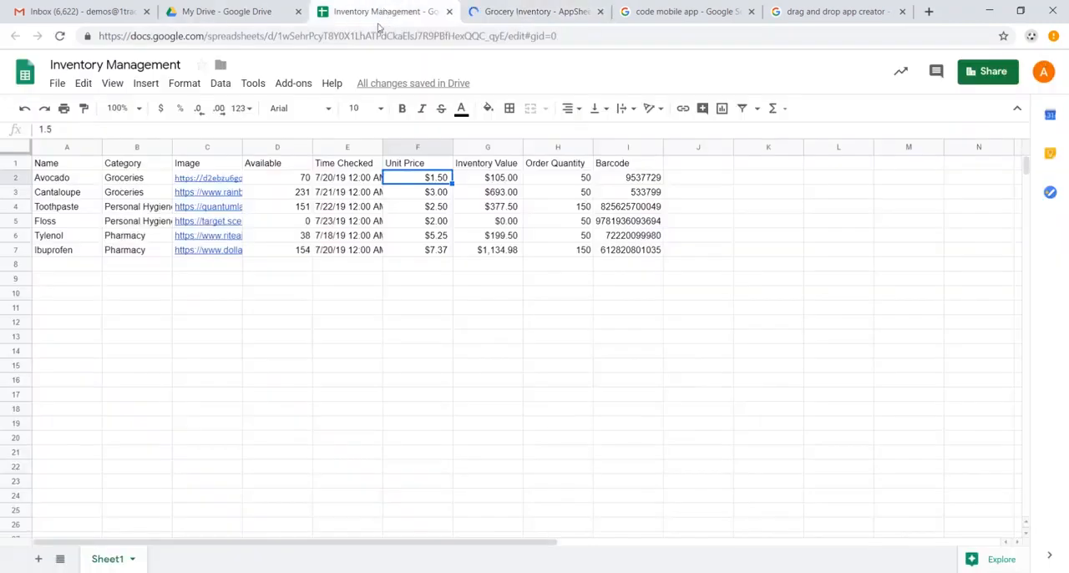
{"action": "left_click", "coordinate": [298, 181]}
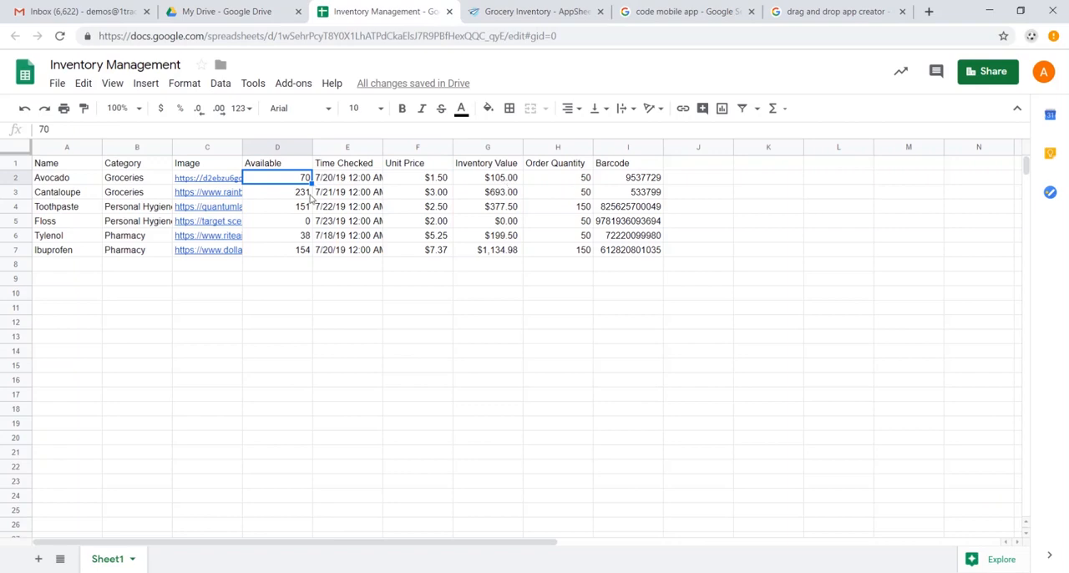
{"action": "left_click", "coordinate": [535, 12]}
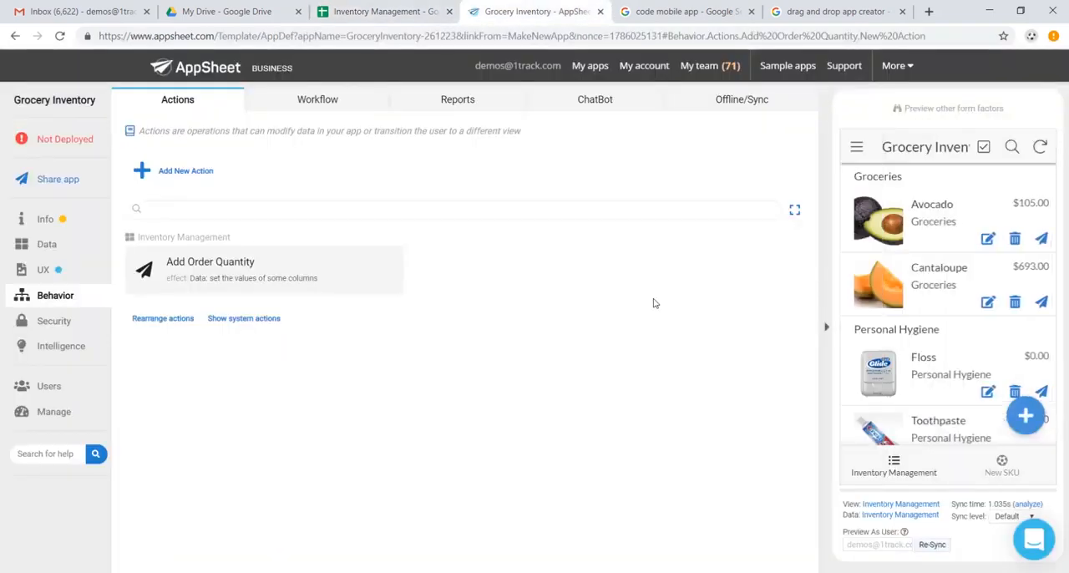
- Run the Add Order Quantity action on the Avocado record in the preview app and check its Available value in the Google Sheet
{"action": "left_click", "coordinate": [912, 227]}
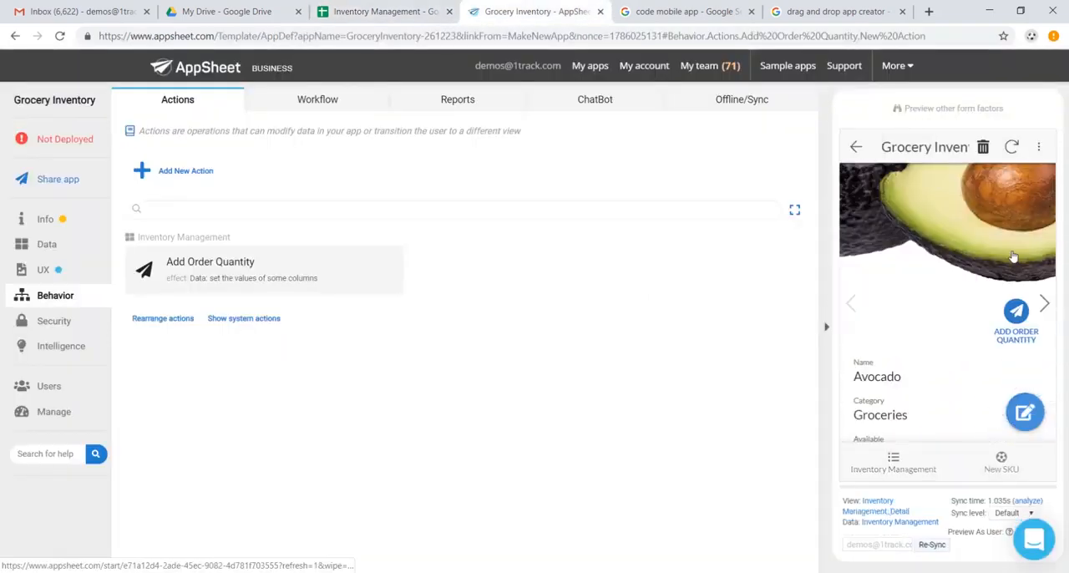
{"action": "scroll", "coordinate": [1012, 257], "scroll_direction": "down", "scroll_amount": 1}
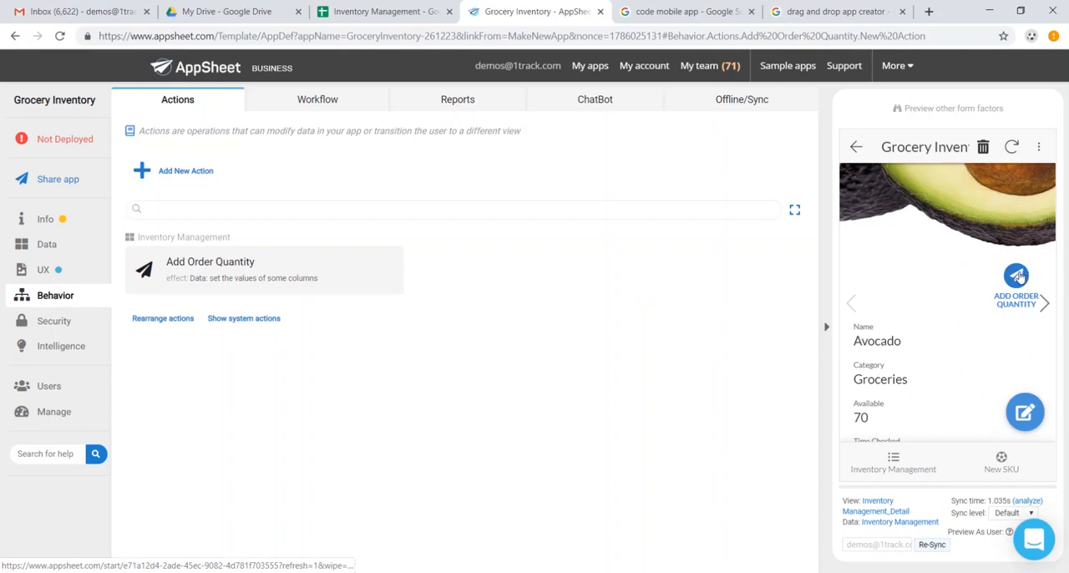
{"action": "left_click", "coordinate": [1018, 277]}
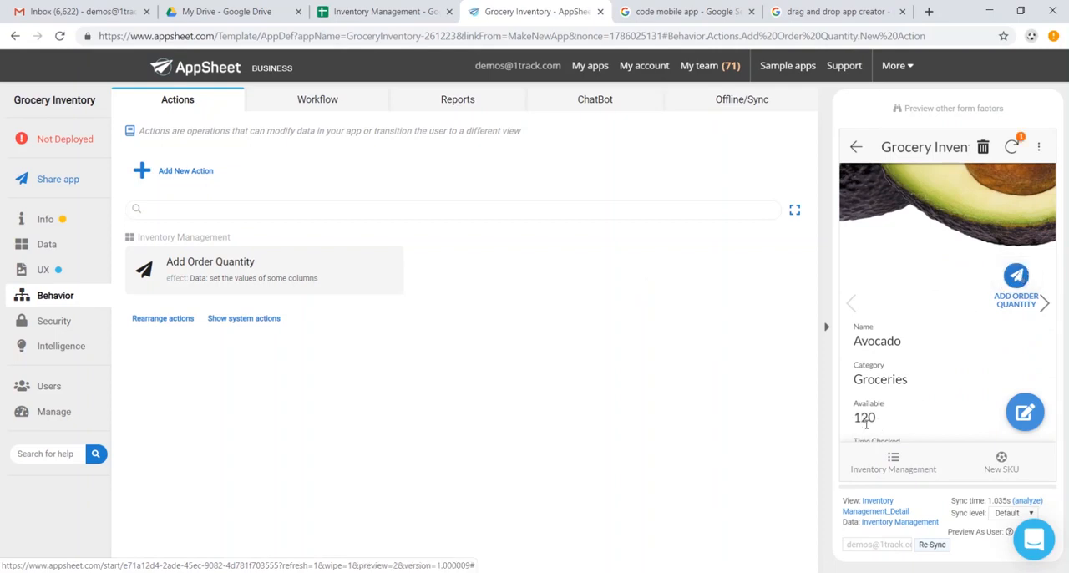
{"action": "left_click", "coordinate": [382, 11]}
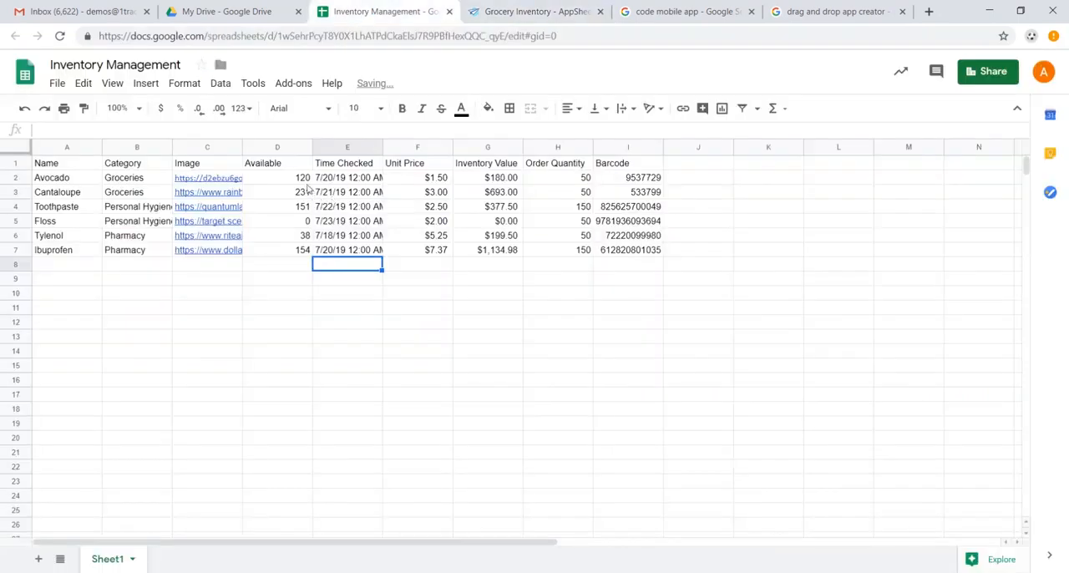
{"action": "left_click", "coordinate": [305, 179]}
{"action": "left_click", "coordinate": [534, 11]}
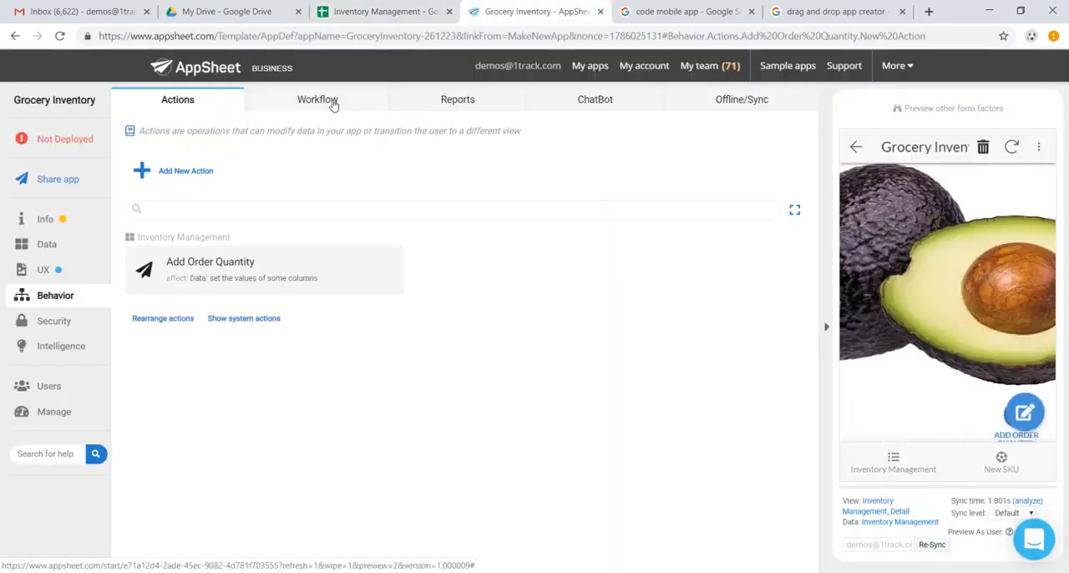
- Add a new workflow rule named "Low Inventory Warning"
{"action": "left_click", "coordinate": [334, 102]}
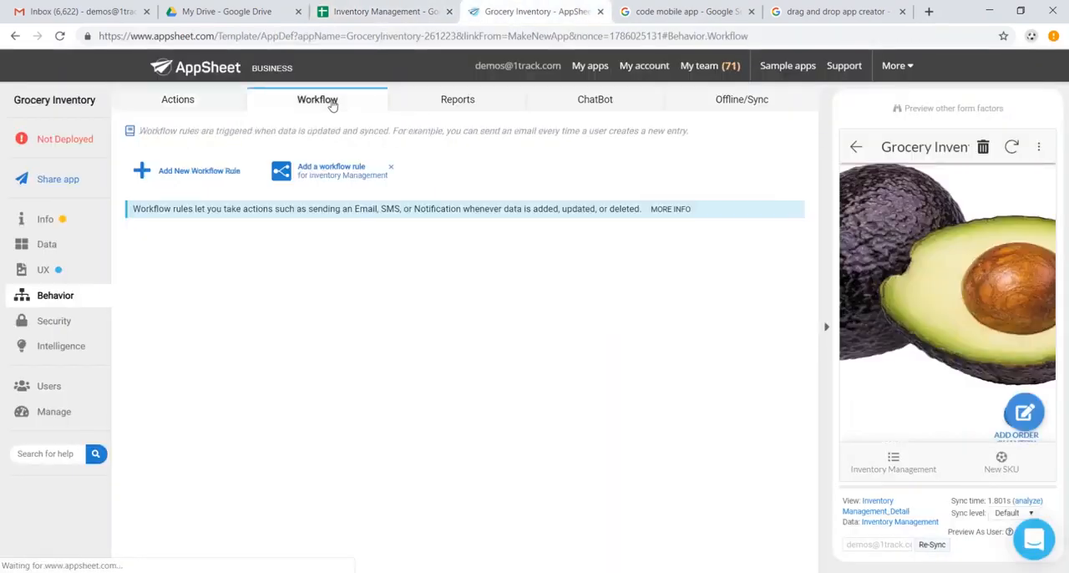
{"action": "left_click", "coordinate": [192, 176]}
{"action": "left_click", "coordinate": [398, 284]}
{"action": "left_click_drag", "start_coordinate": [398, 284], "coordinate": [158, 282]}
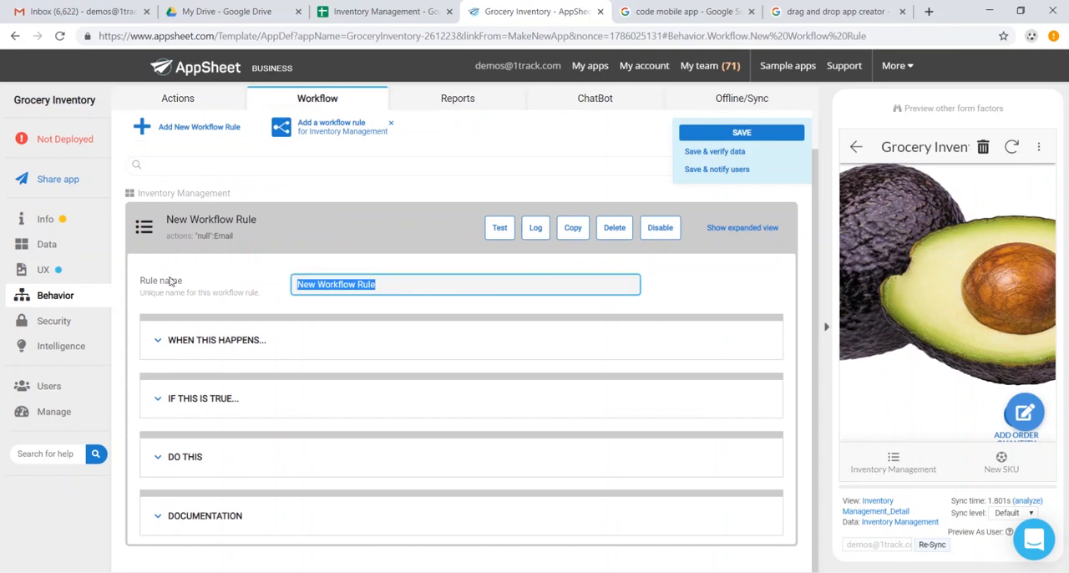
{"action": "type", "text": "Low Inventory Warning"}
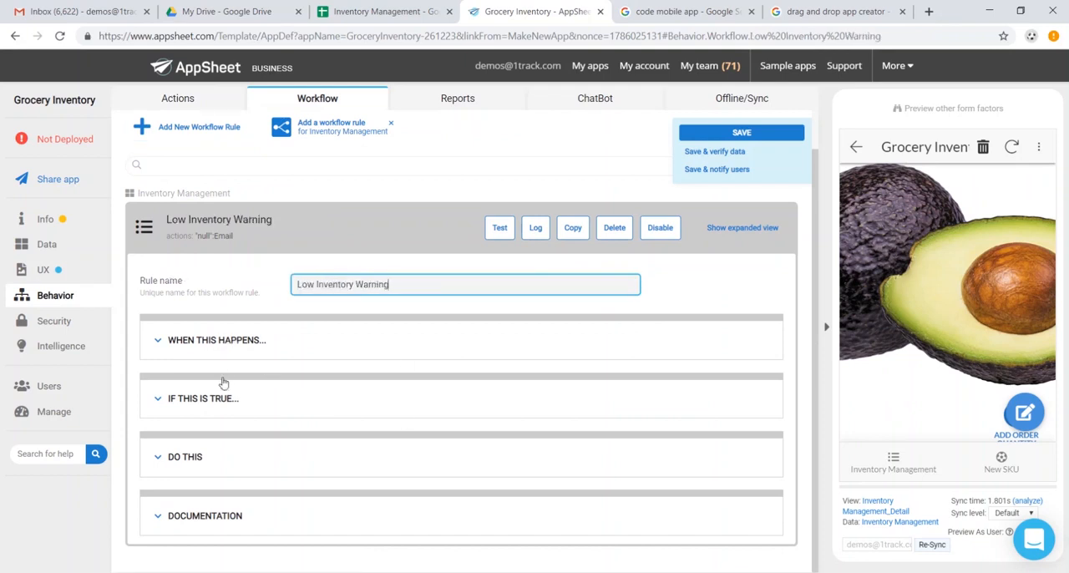
- Review the Low Inventory Warning rule's trigger settings and set its condition to [Order Quantity]<25
{"action": "left_click", "coordinate": [229, 341]}
{"action": "scroll", "coordinate": [345, 430], "scroll_direction": "down", "scroll_amount": 3}
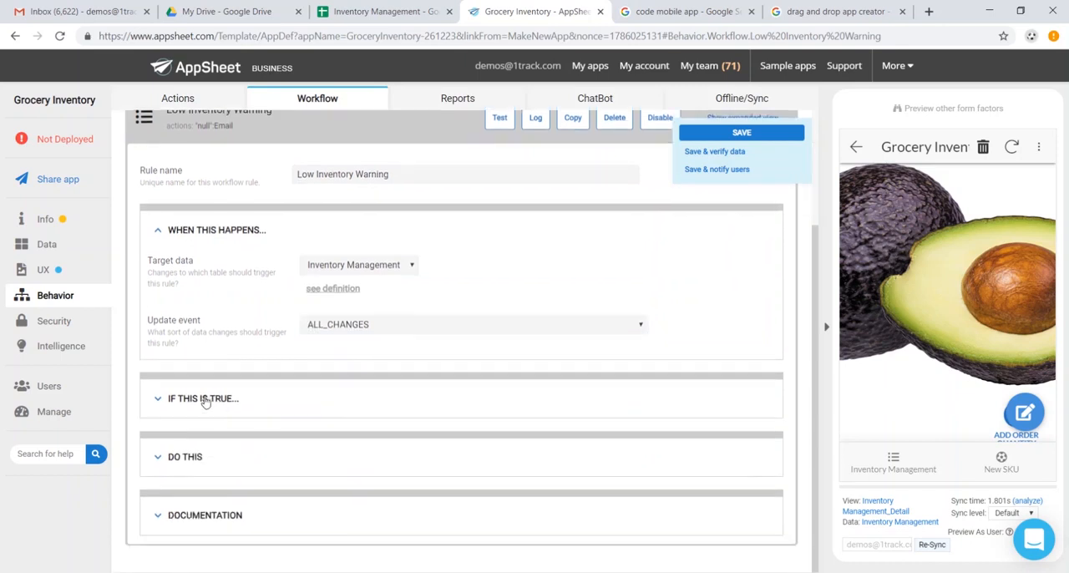
{"action": "left_click", "coordinate": [205, 400]}
{"action": "left_click", "coordinate": [341, 439]}
{"action": "left_click", "coordinate": [400, 163]}
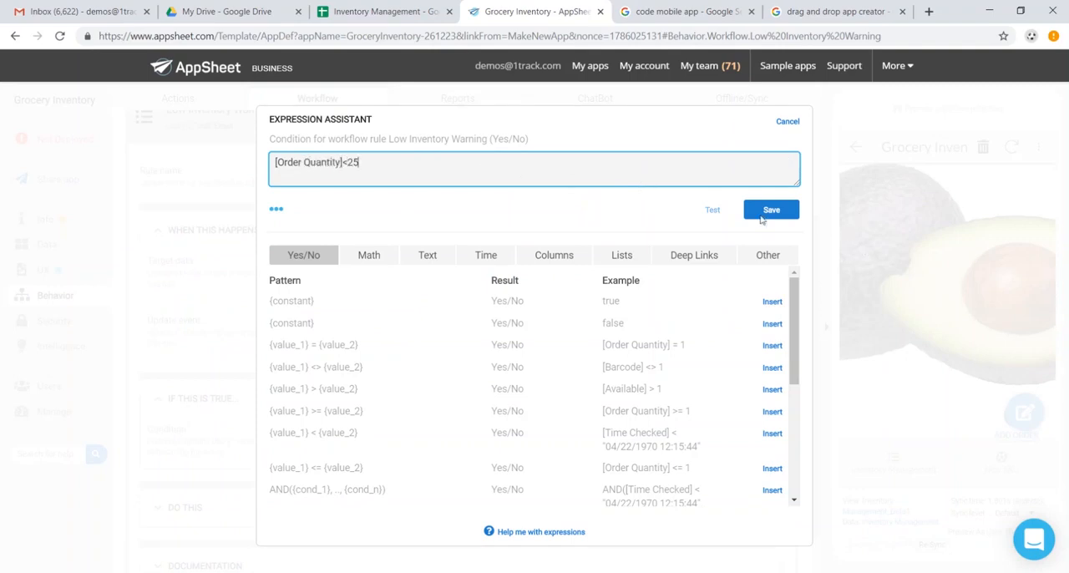
{"action": "left_click", "coordinate": [761, 216]}
- Enter the store manager's e-mail address as the name of the rule's email action and save the app
{"action": "scroll", "coordinate": [412, 382], "scroll_direction": "down", "scroll_amount": 1}
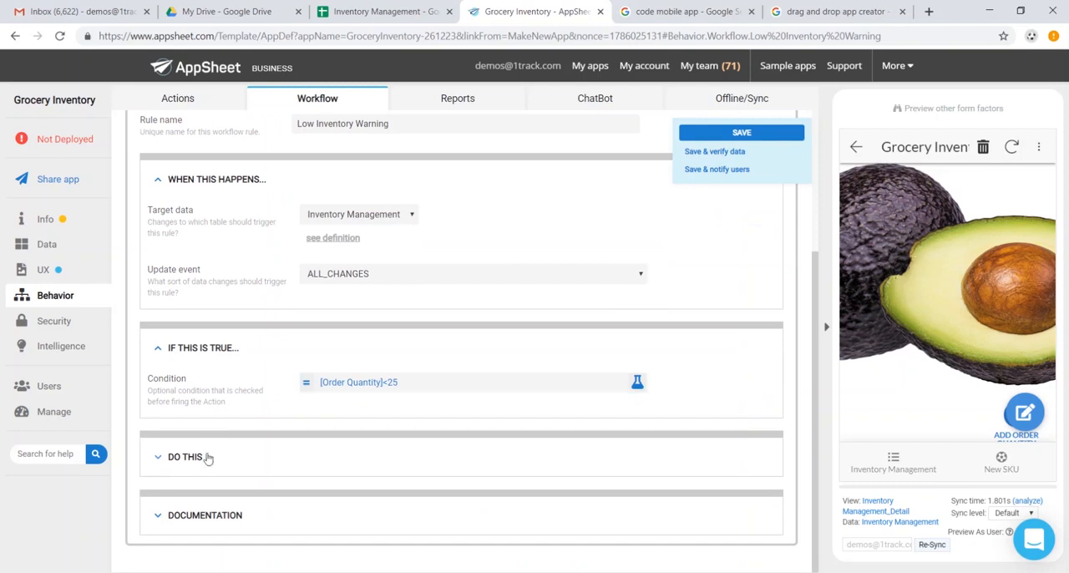
{"action": "left_click", "coordinate": [208, 457]}
{"action": "scroll", "coordinate": [346, 445], "scroll_direction": "down", "scroll_amount": 3}
{"action": "left_click", "coordinate": [410, 381]}
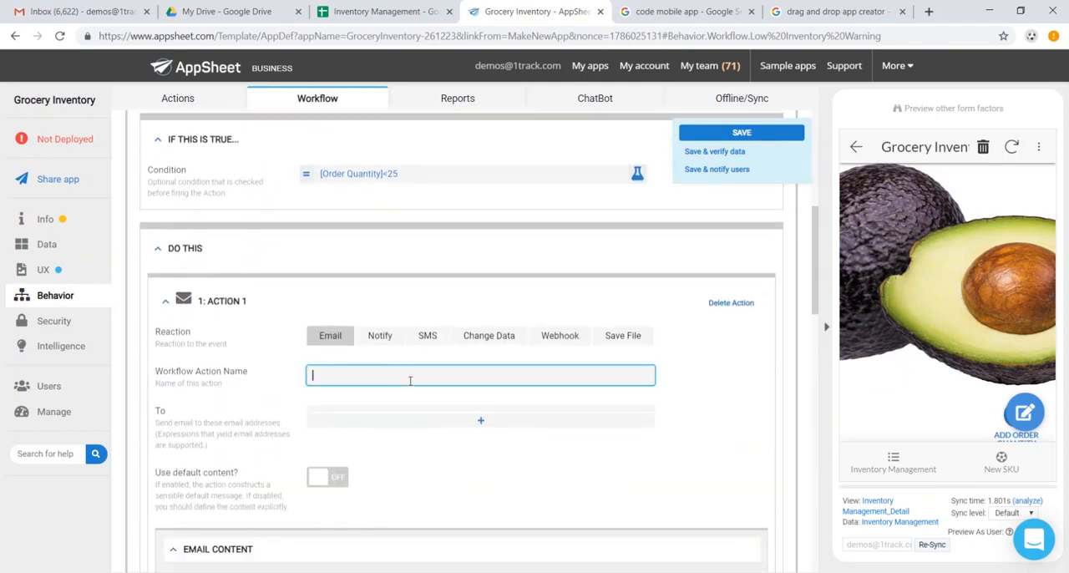
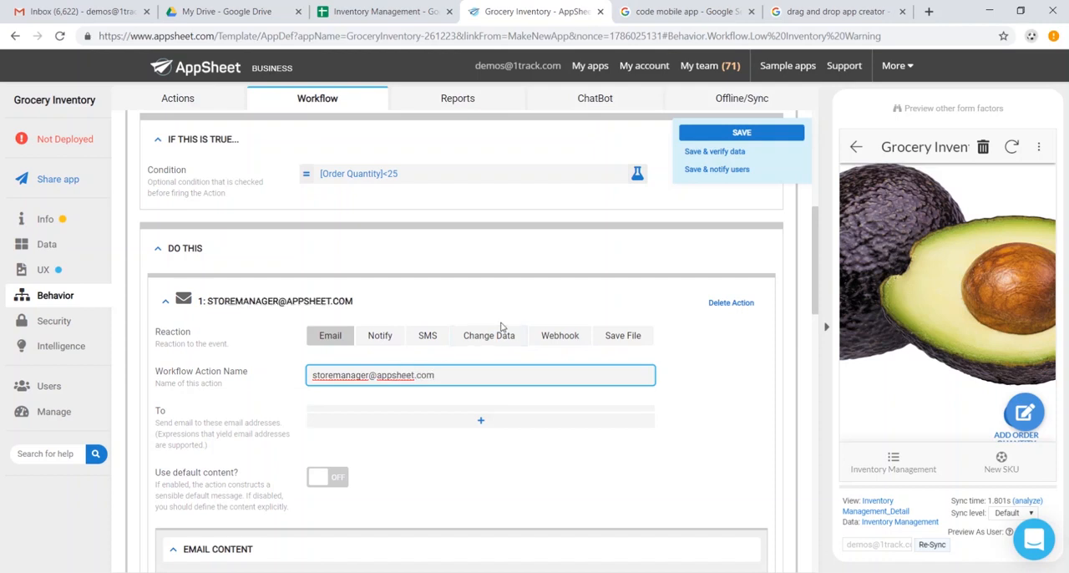
{"action": "left_click", "coordinate": [720, 134]}
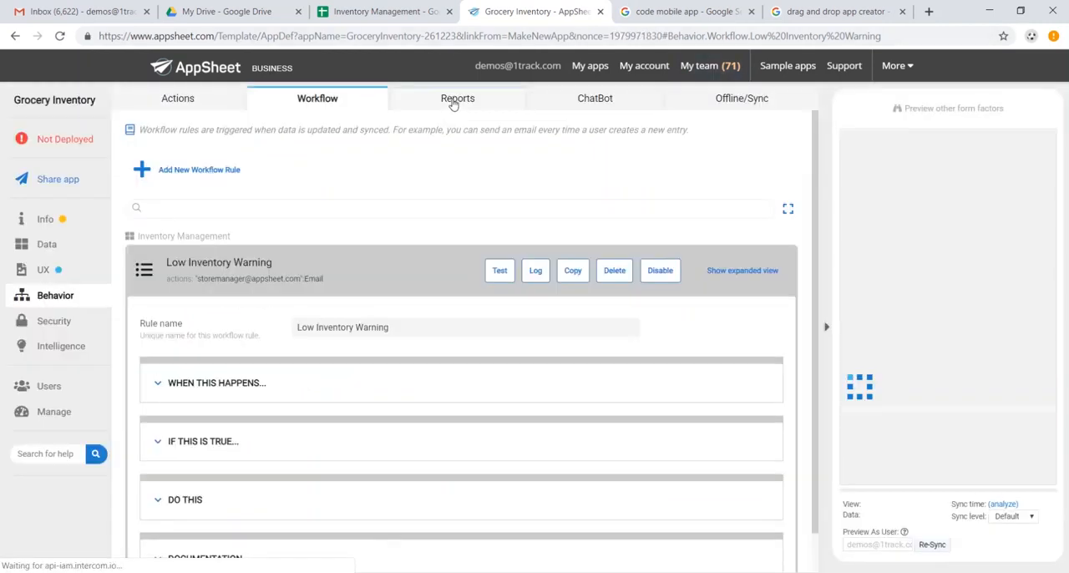
- Add a new report named "Weekly Report" and set its schedule to Weekly
{"action": "left_click", "coordinate": [453, 100]}
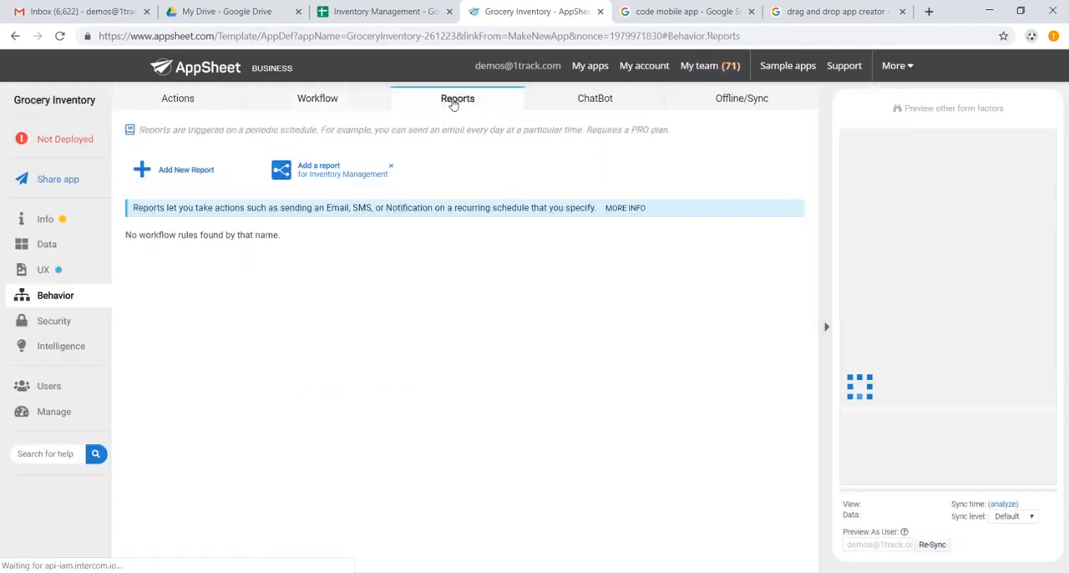
{"action": "left_click", "coordinate": [184, 167]}
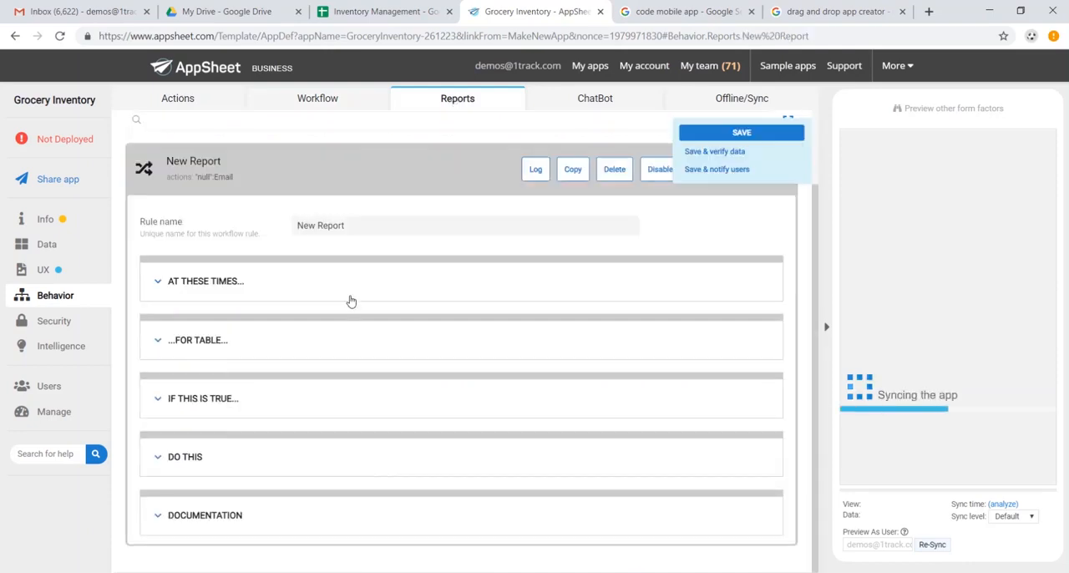
{"action": "triple_click", "coordinate": [353, 227]}
{"action": "type", "text": "Weekly"}
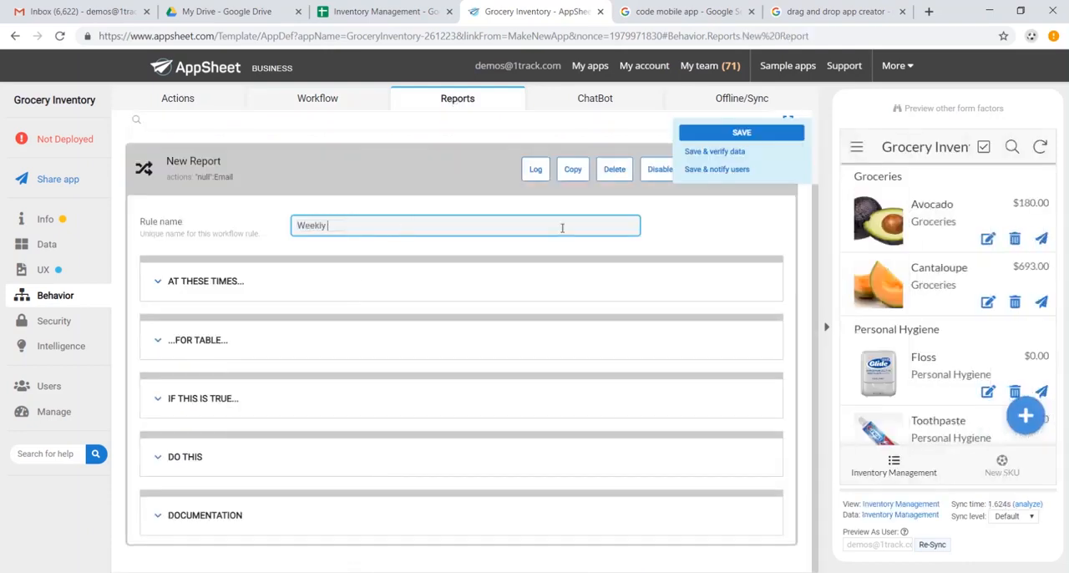
{"action": "left_click", "coordinate": [456, 292]}
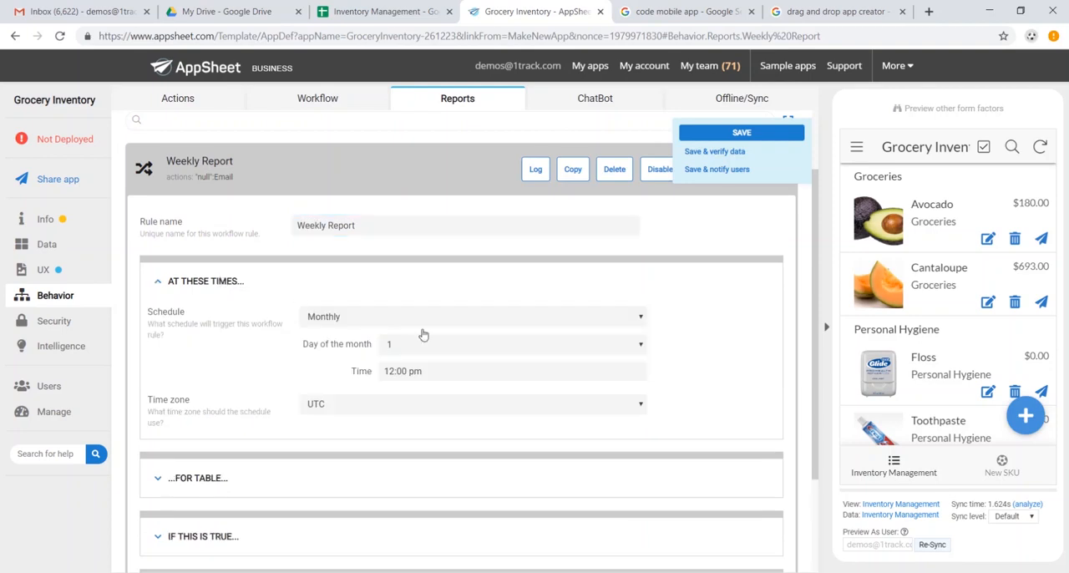
{"action": "left_click", "coordinate": [443, 324]}
{"action": "left_click", "coordinate": [428, 344]}
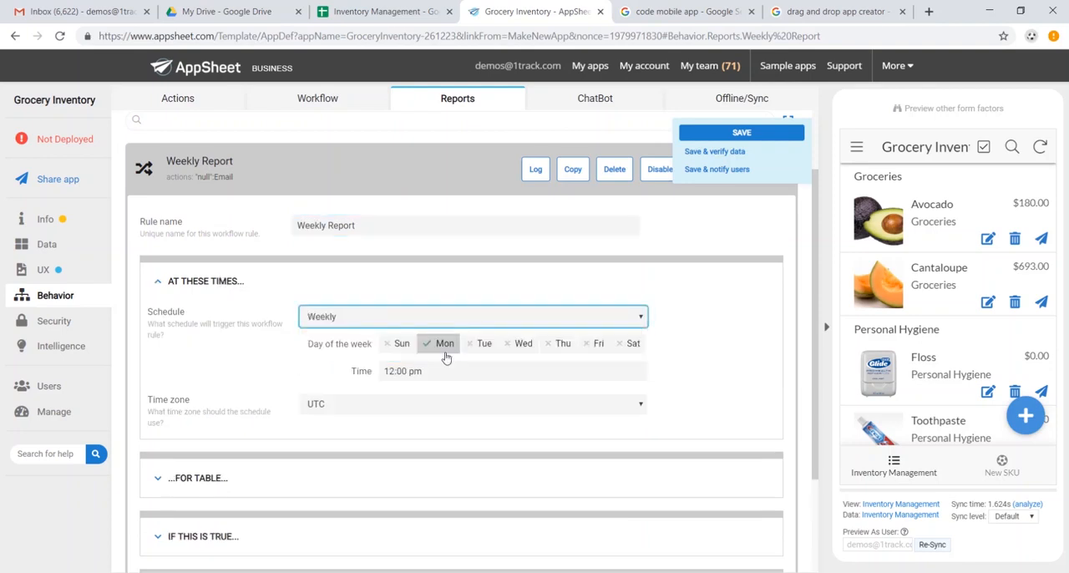
- Review the report's table settings, enter the manager's e-mail address as its email action's name, and save the app
{"action": "scroll", "coordinate": [430, 389], "scroll_direction": "down", "scroll_amount": 2}
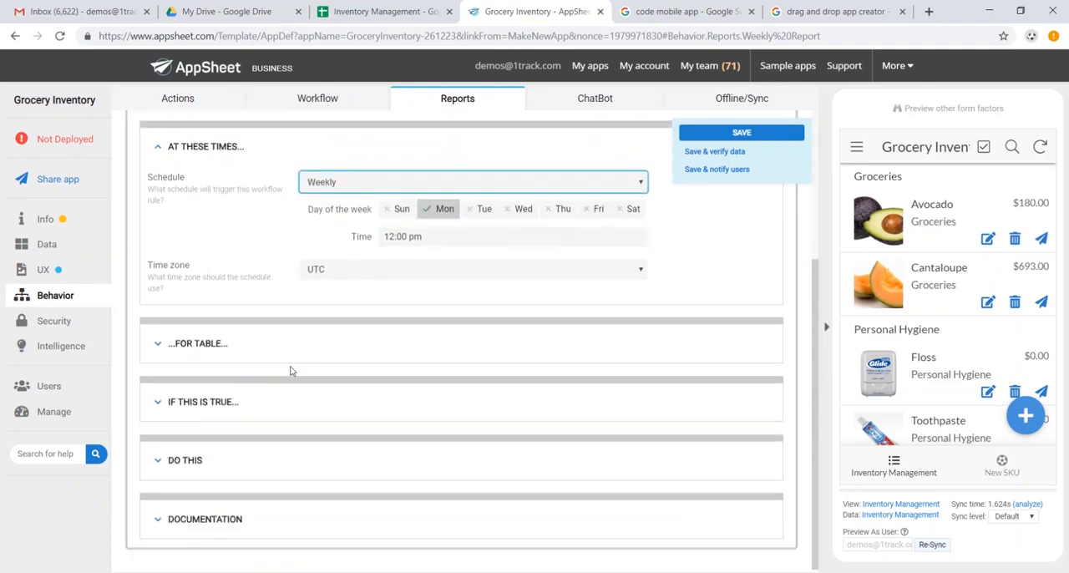
{"action": "left_click", "coordinate": [280, 347]}
{"action": "scroll", "coordinate": [277, 353], "scroll_direction": "down", "scroll_amount": 2}
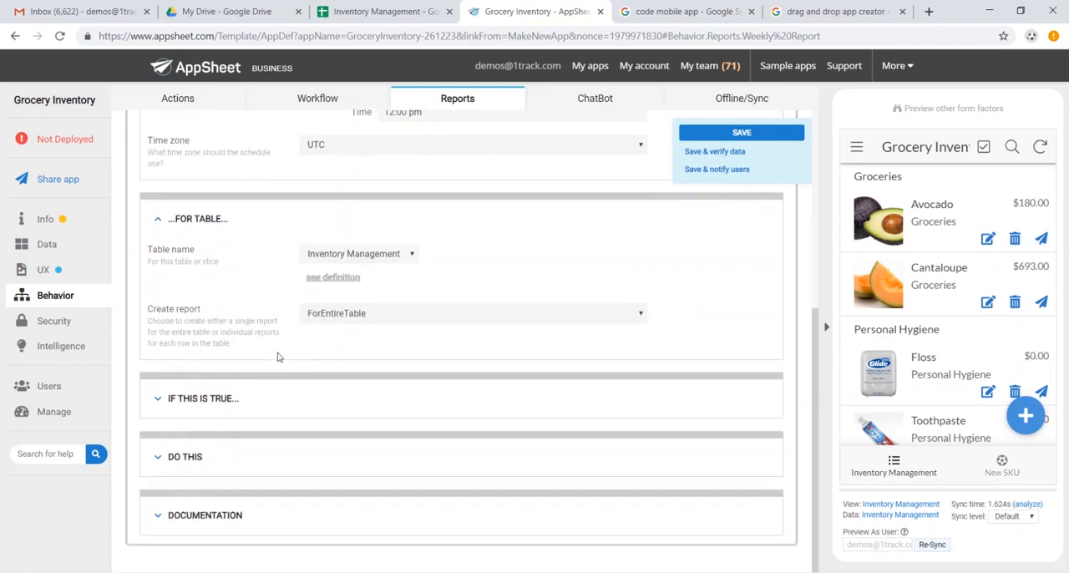
{"action": "left_click", "coordinate": [193, 461]}
{"action": "scroll", "coordinate": [310, 448], "scroll_direction": "down", "scroll_amount": 3}
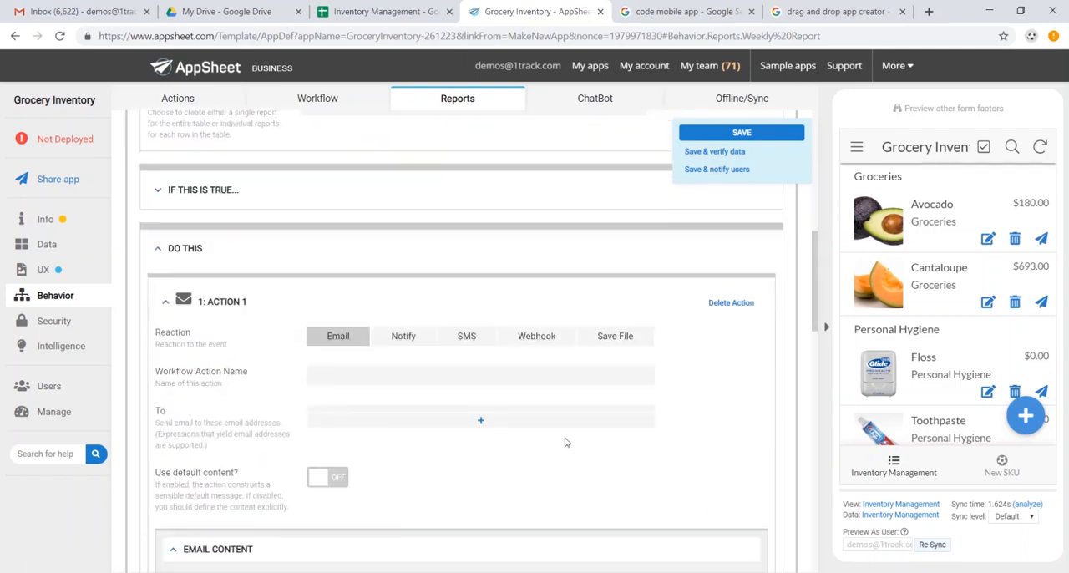
{"action": "left_click", "coordinate": [500, 376]}
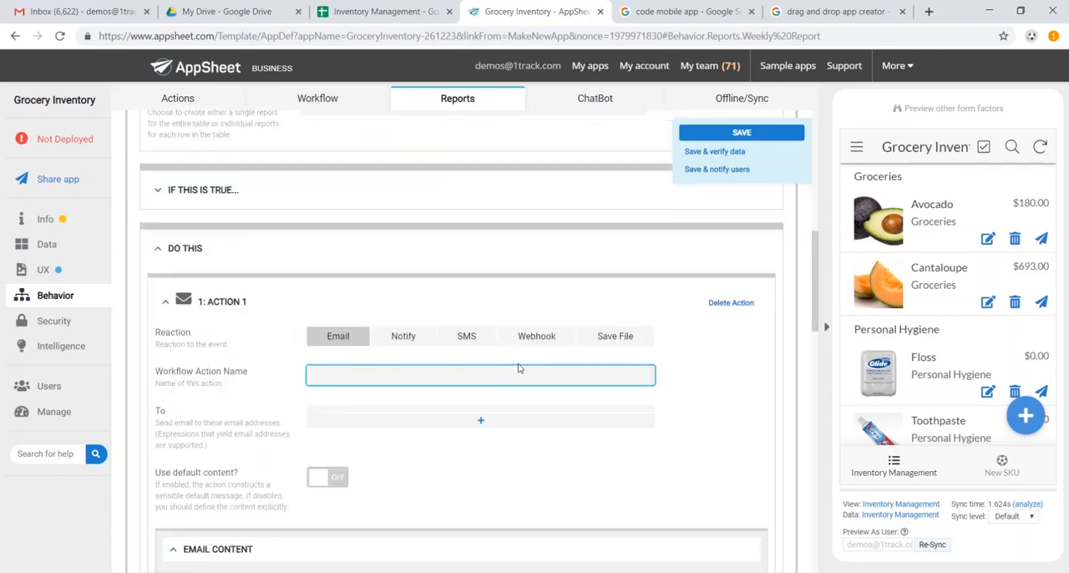
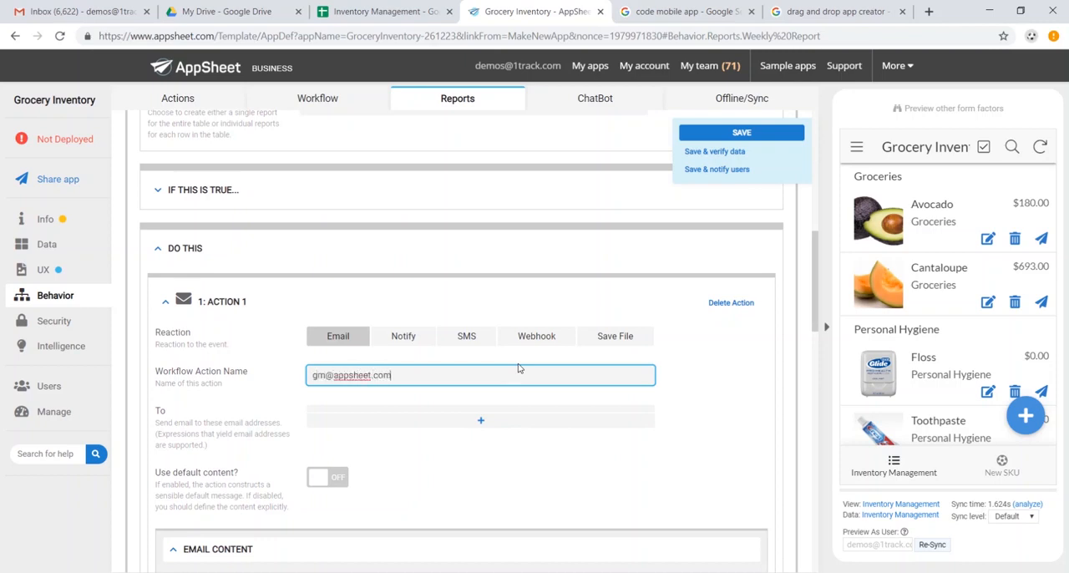
{"action": "left_click", "coordinate": [740, 132]}
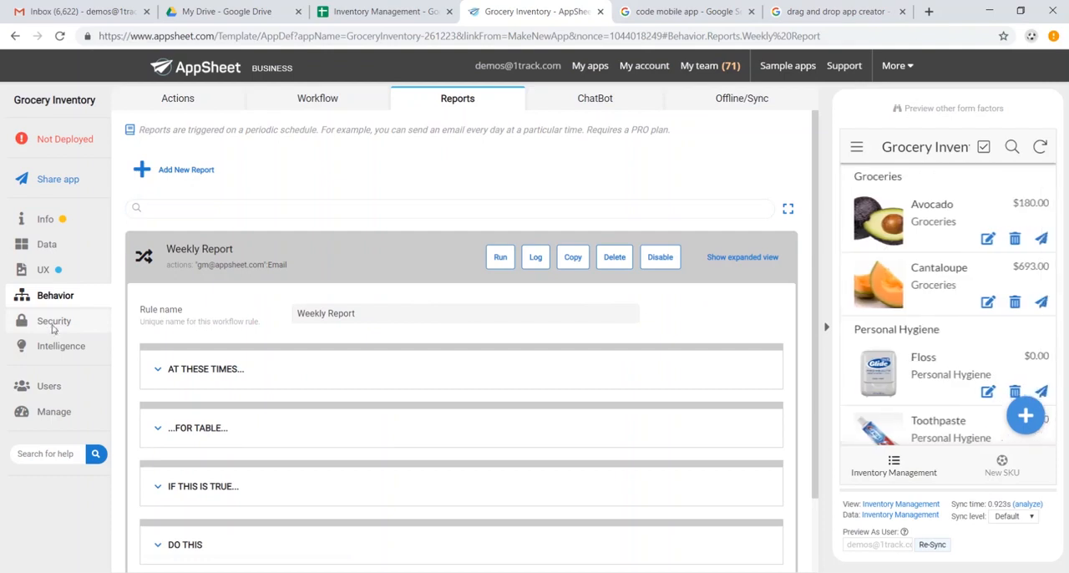
- Review the sign-in requirement and authentication provider options, plus the app's predictive model and Smart Assistant settings
{"action": "left_click", "coordinate": [53, 327]}
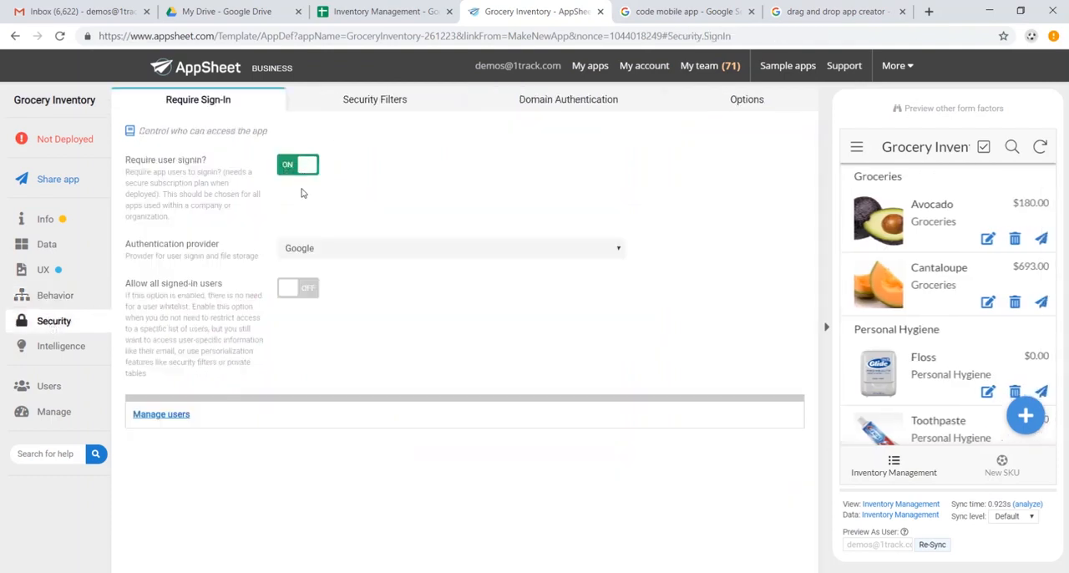
{"action": "left_click", "coordinate": [326, 253]}
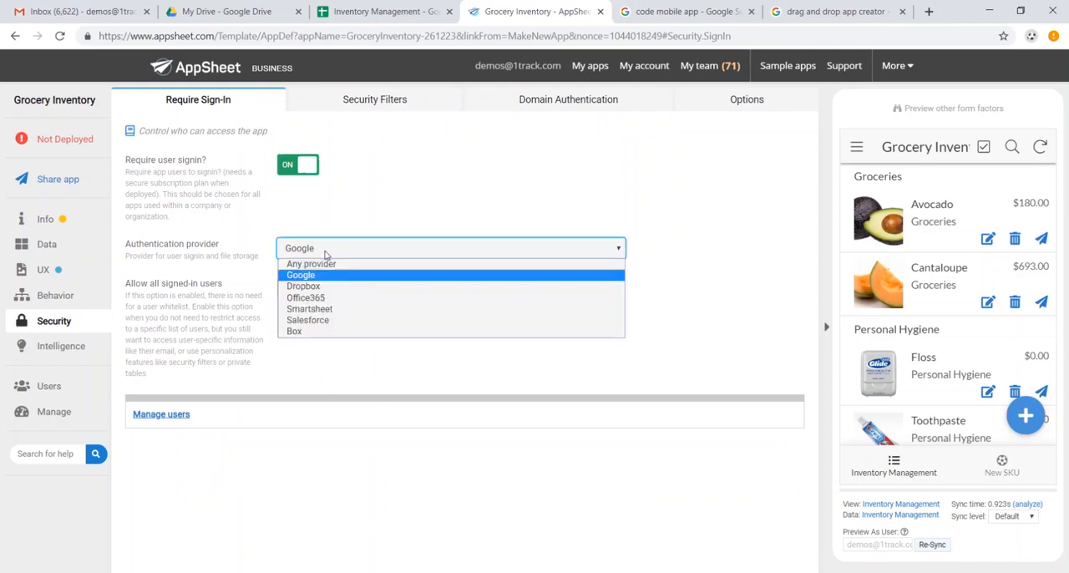
{"action": "left_click", "coordinate": [327, 253]}
{"action": "left_click", "coordinate": [65, 349]}
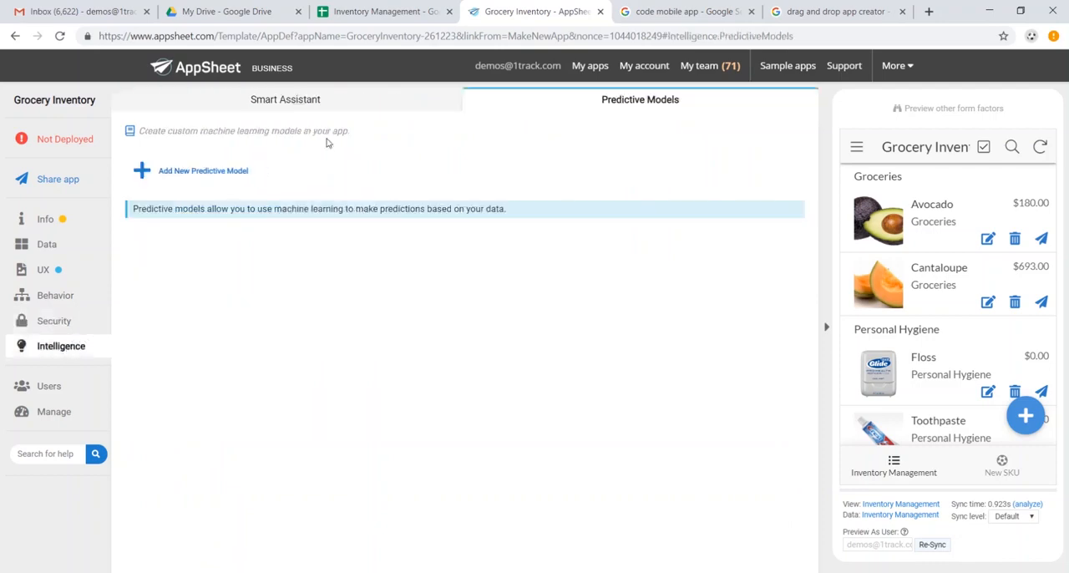
{"action": "left_click", "coordinate": [341, 108]}
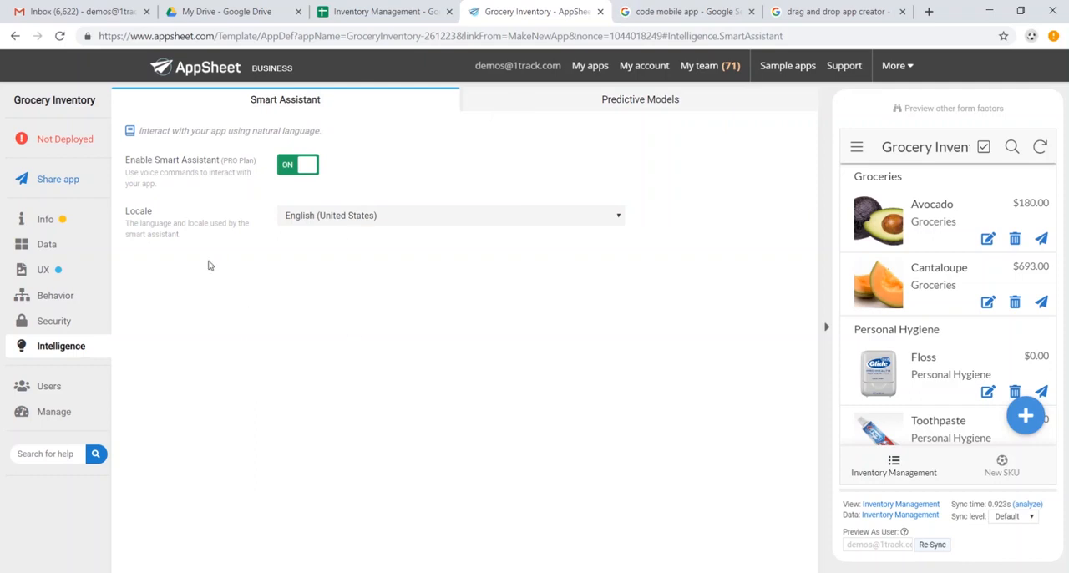
- Run the deployment check for the Grocery Inventory app and move it to the deployed state
{"action": "left_click", "coordinate": [79, 144]}
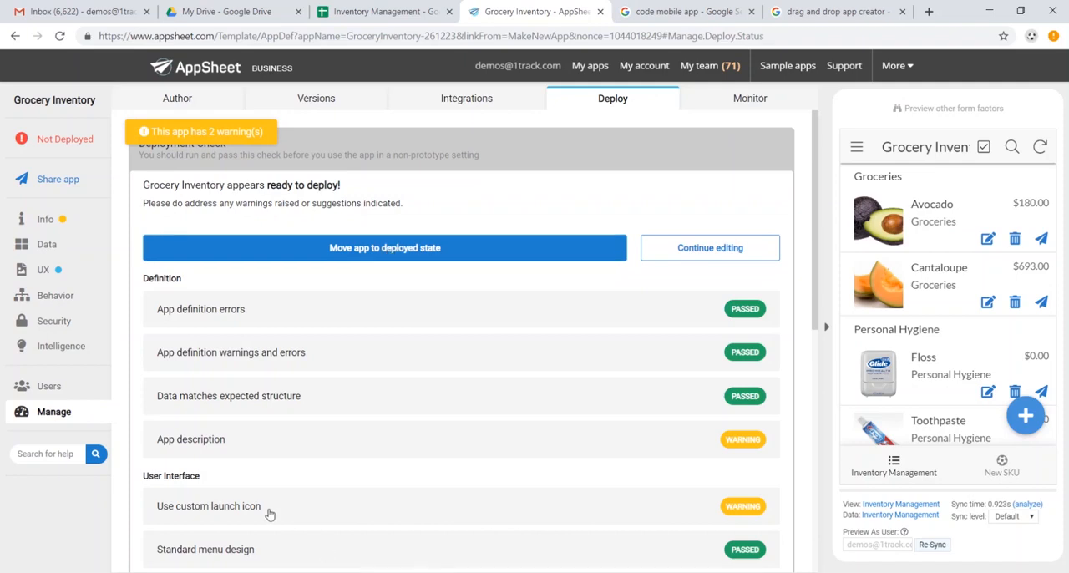
{"action": "left_click", "coordinate": [306, 238]}
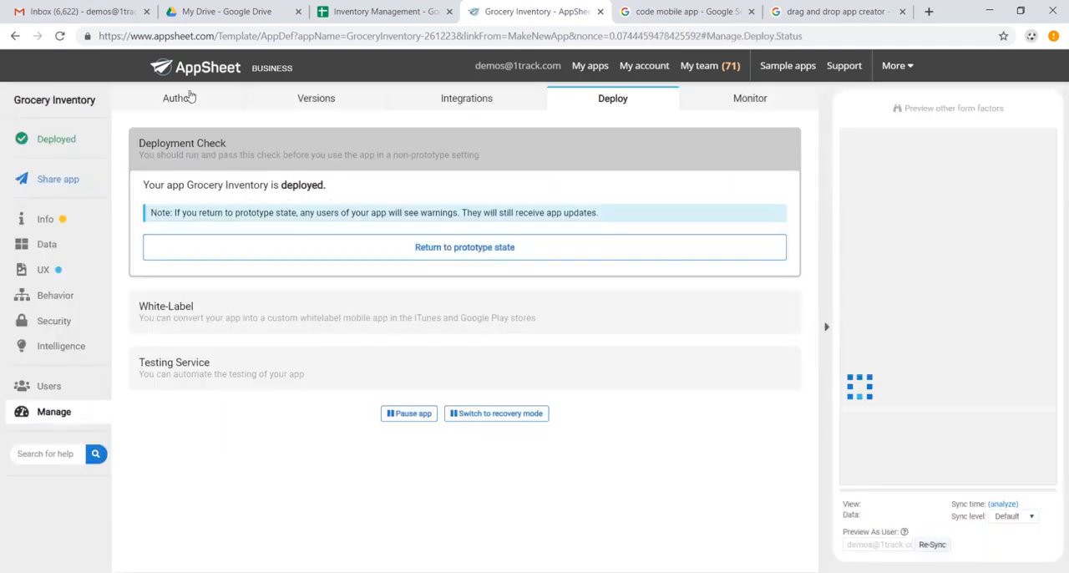
- Switch to Gmail, run the app in the browser from the "Here is your app Grocery Inventory" email, and view its New SKU form without saving
{"action": "left_click", "coordinate": [74, 12]}
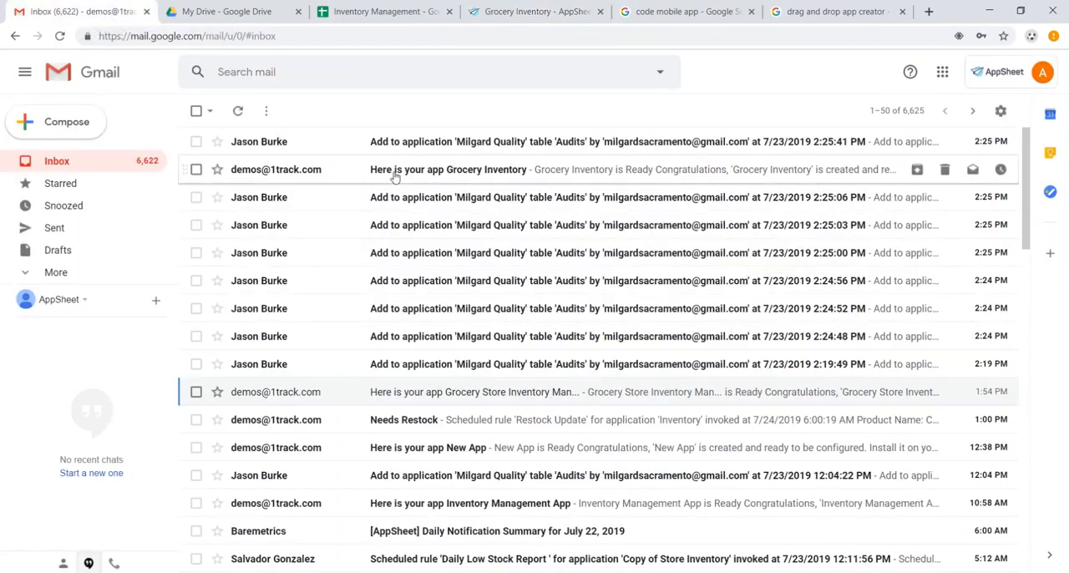
{"action": "left_click", "coordinate": [396, 176]}
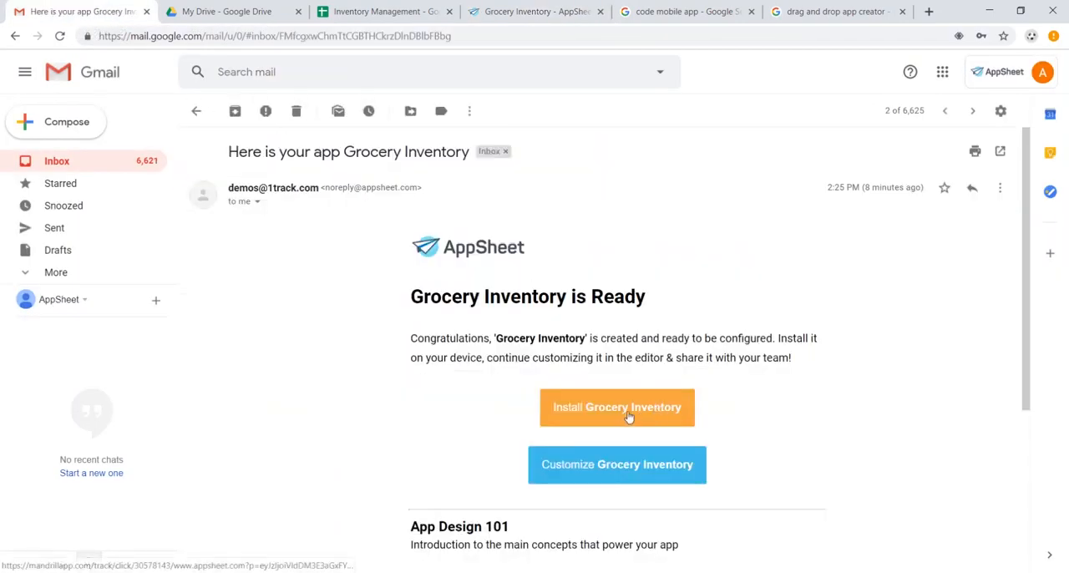
{"action": "left_click", "coordinate": [629, 416]}
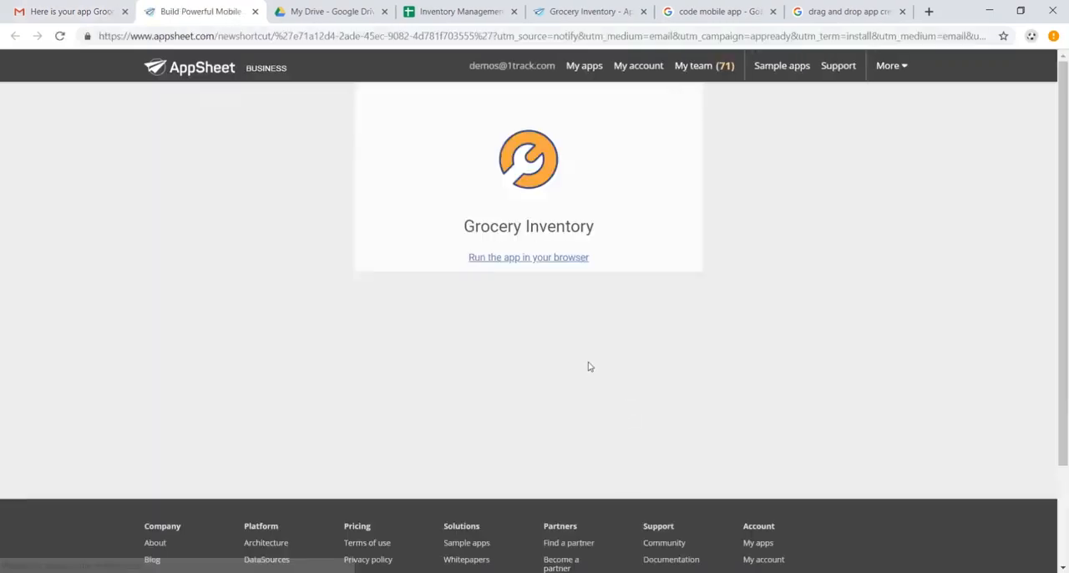
{"action": "left_click", "coordinate": [560, 260]}
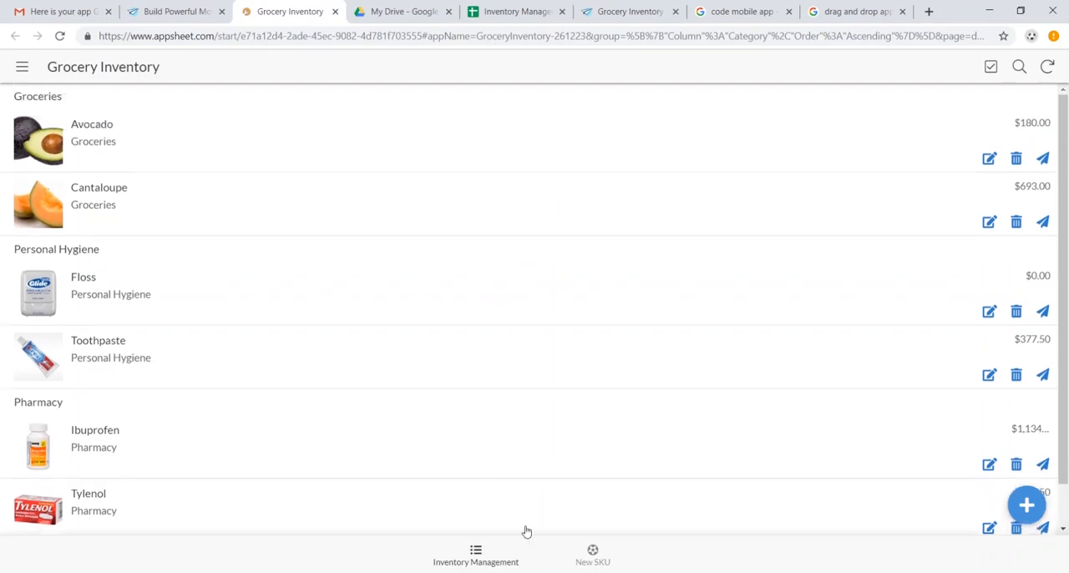
{"action": "left_click", "coordinate": [594, 555]}
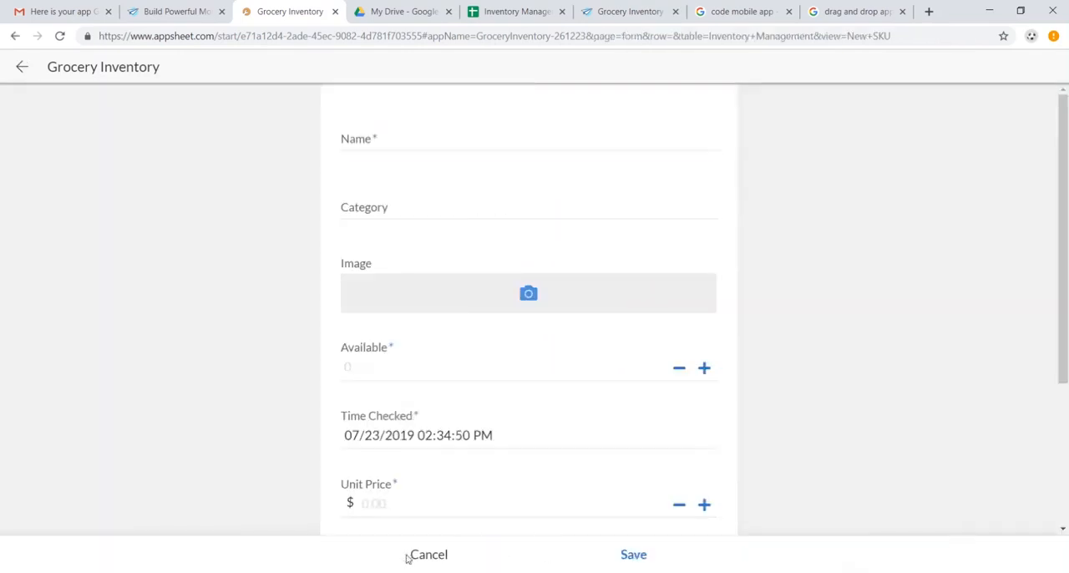
{"action": "left_click", "coordinate": [428, 555]}
- Return to the Grocery Inventory editor and review the user e-mail sharing settings and the app's primary views
{"action": "left_click", "coordinate": [630, 11]}
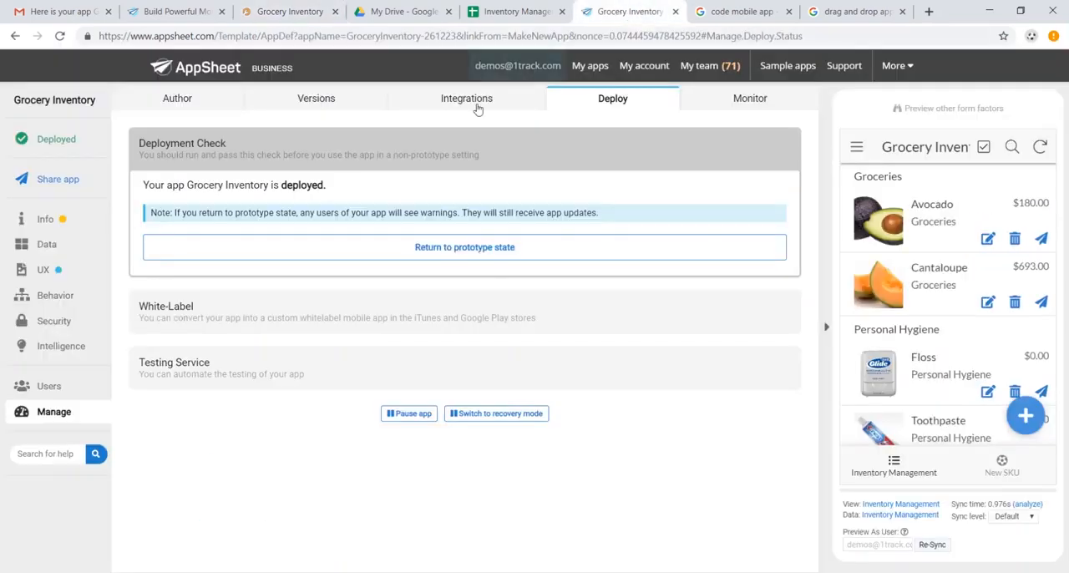
{"action": "left_click", "coordinate": [69, 179]}
{"action": "left_click", "coordinate": [426, 244]}
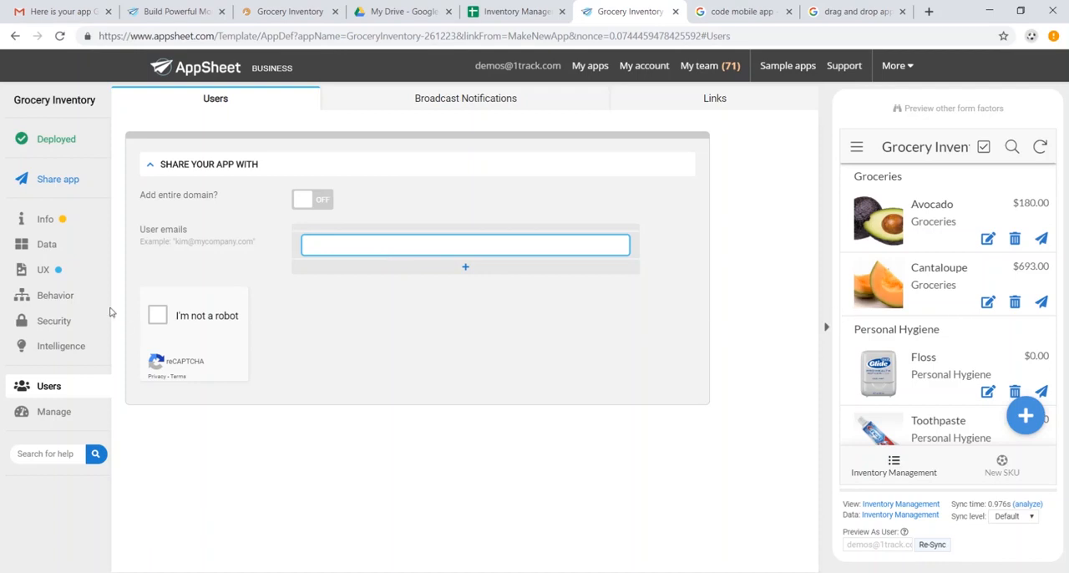
{"action": "left_click", "coordinate": [46, 269]}
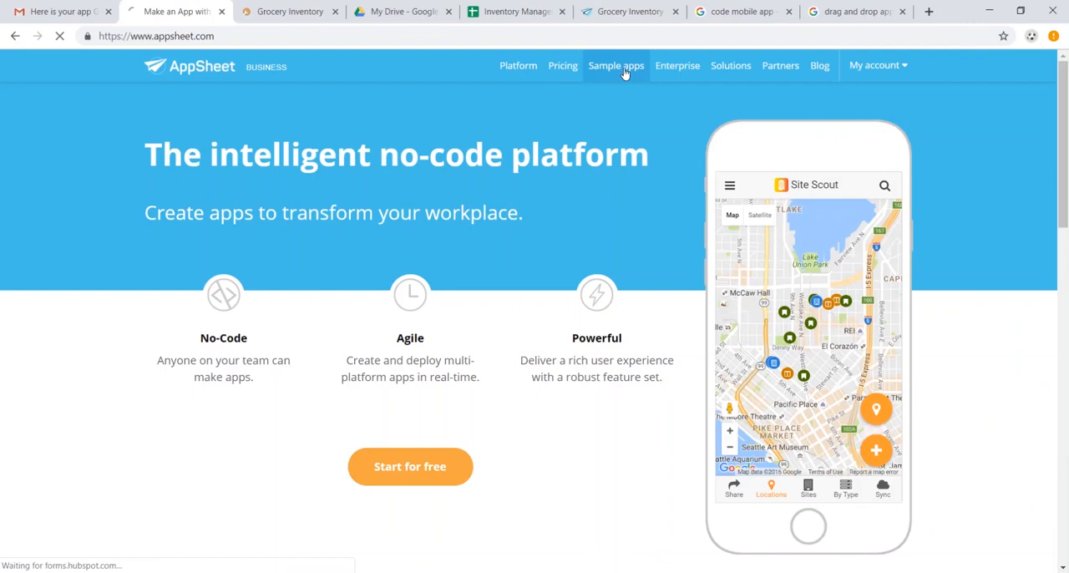
- Open AppSheet's sample apps gallery and look through its Industry, Function and Feature filters
{"action": "left_click", "coordinate": [628, 72]}
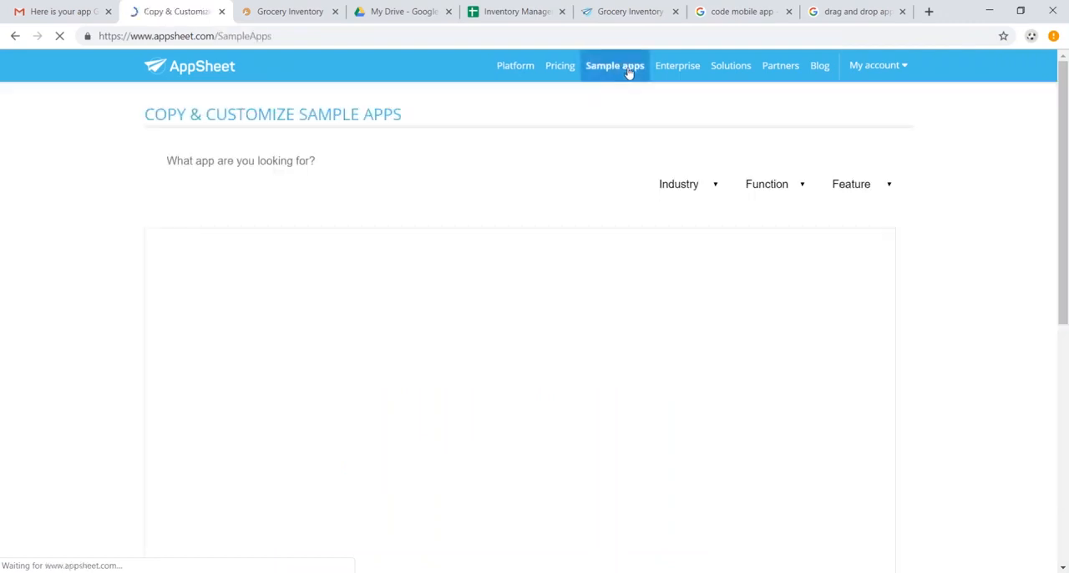
{"action": "left_click", "coordinate": [686, 164]}
{"action": "left_click", "coordinate": [773, 168]}
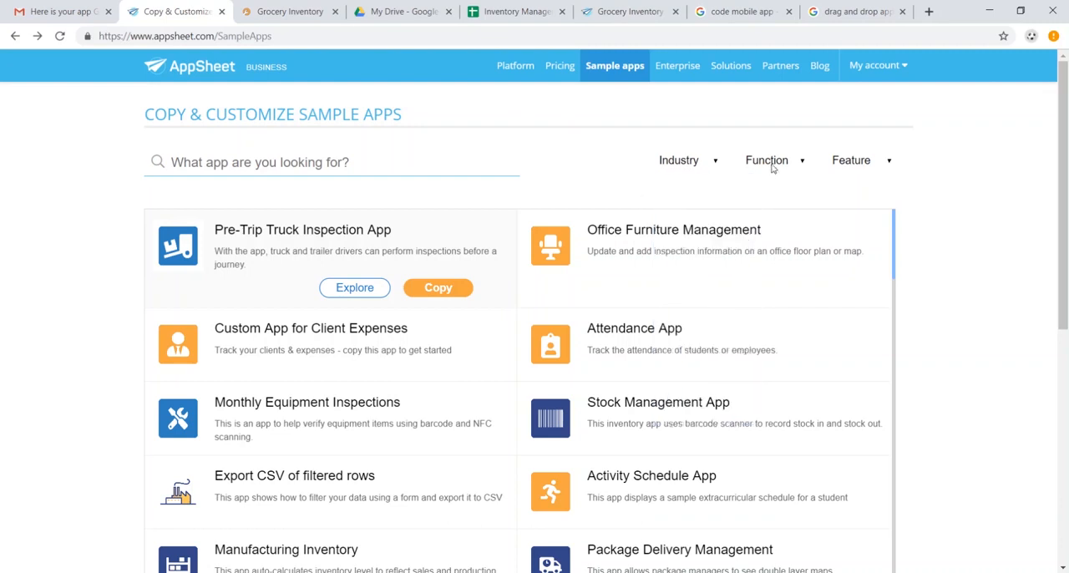
{"action": "left_click", "coordinate": [773, 168]}
{"action": "left_click", "coordinate": [864, 164]}
{"action": "left_click", "coordinate": [511, 307]}
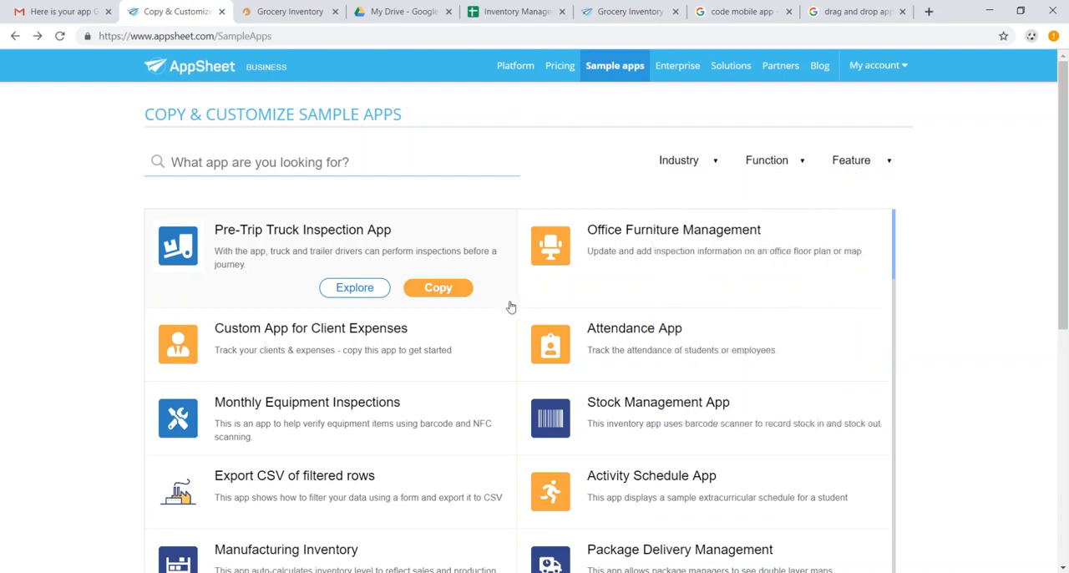